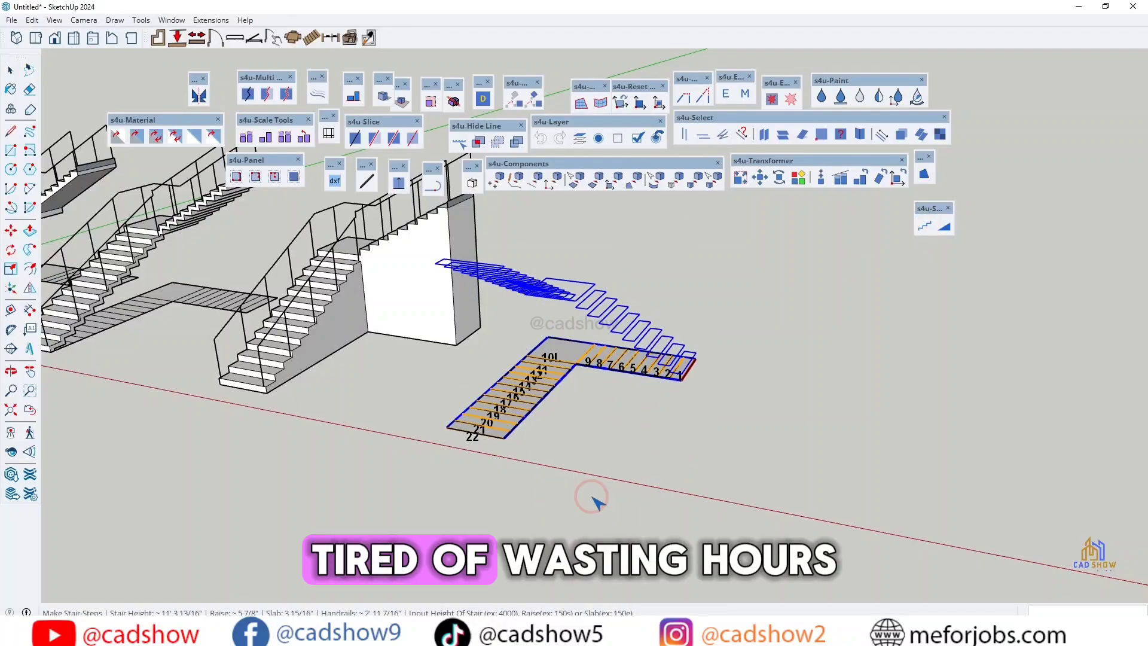
pyautogui.rightClick(558, 302)
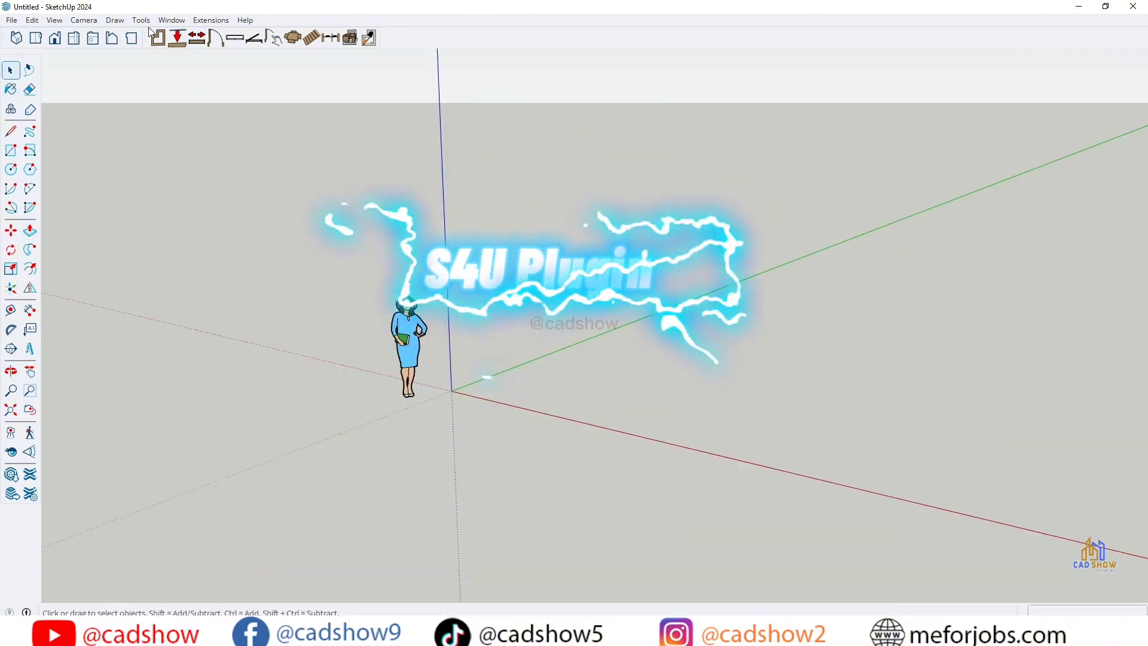
# - Install the S4U extension file from New folder (2) through the Extension Manager and close the manager
pyautogui.click(214, 20)
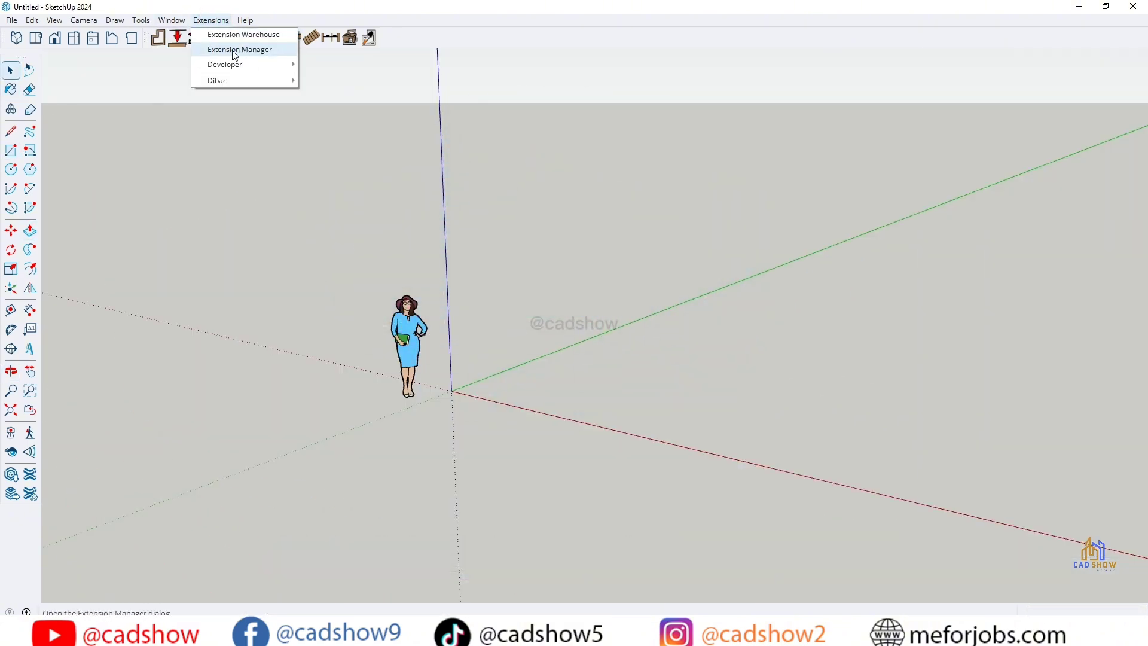
pyautogui.click(267, 50)
pyautogui.moveTo(467, 105); pyautogui.dragTo(495, 77)
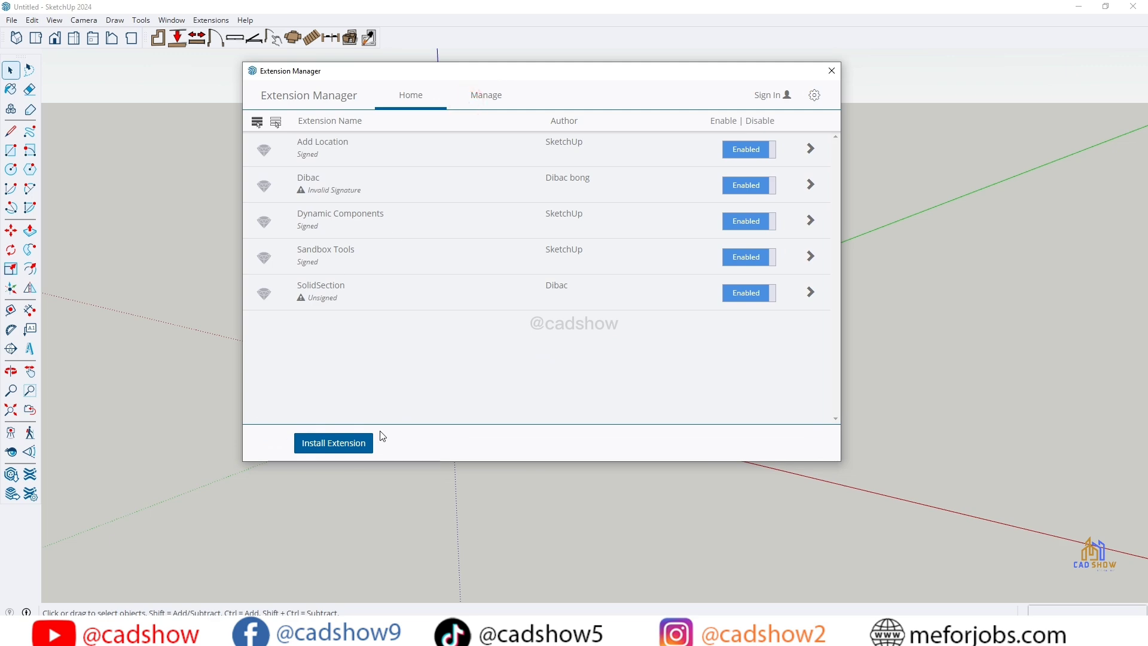
pyautogui.click(334, 442)
pyautogui.click(148, 172)
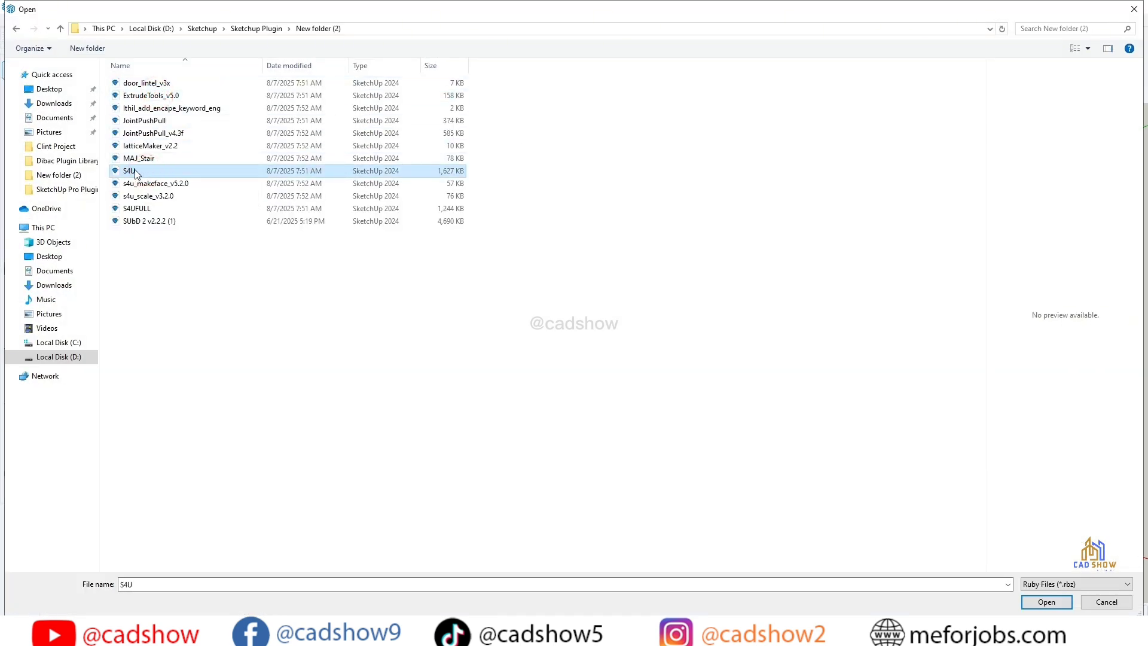
pyautogui.click(1041, 602)
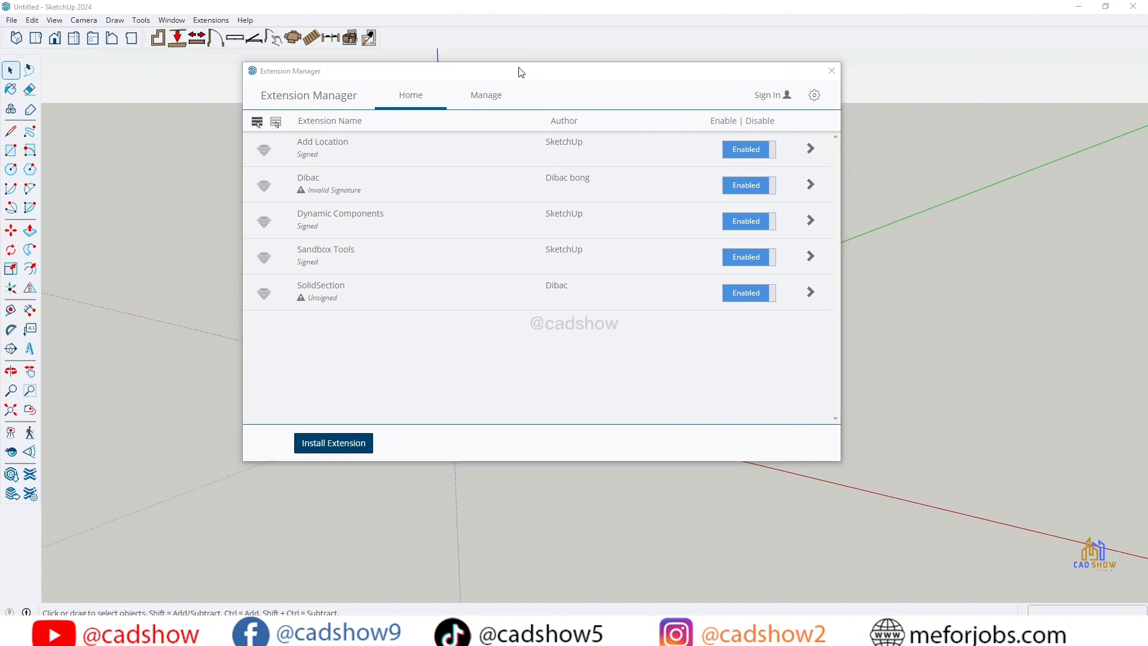
pyautogui.moveTo(507, 71); pyautogui.dragTo(624, 96)
pyautogui.moveTo(493, 96); pyautogui.dragTo(610, 106)
pyautogui.click(1064, 103)
# - Spread the stacked s4u toolbars apart over the drawing area so that they no longer overlap
pyautogui.scroll(4, 430, 318)
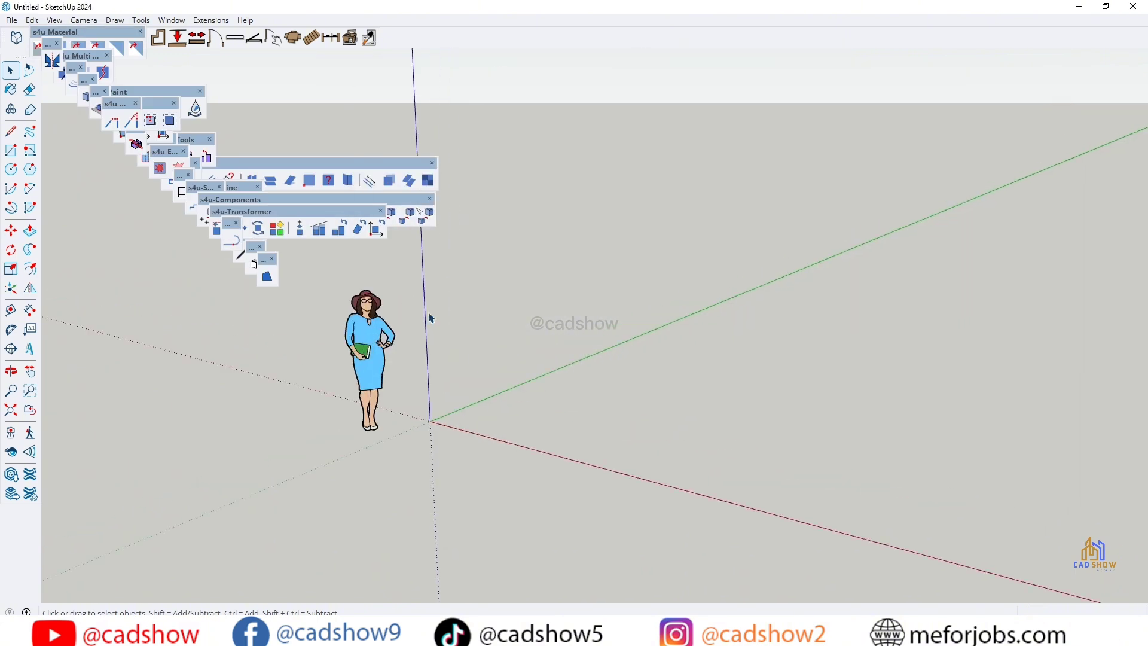
pyautogui.moveTo(264, 259); pyautogui.dragTo(947, 78)
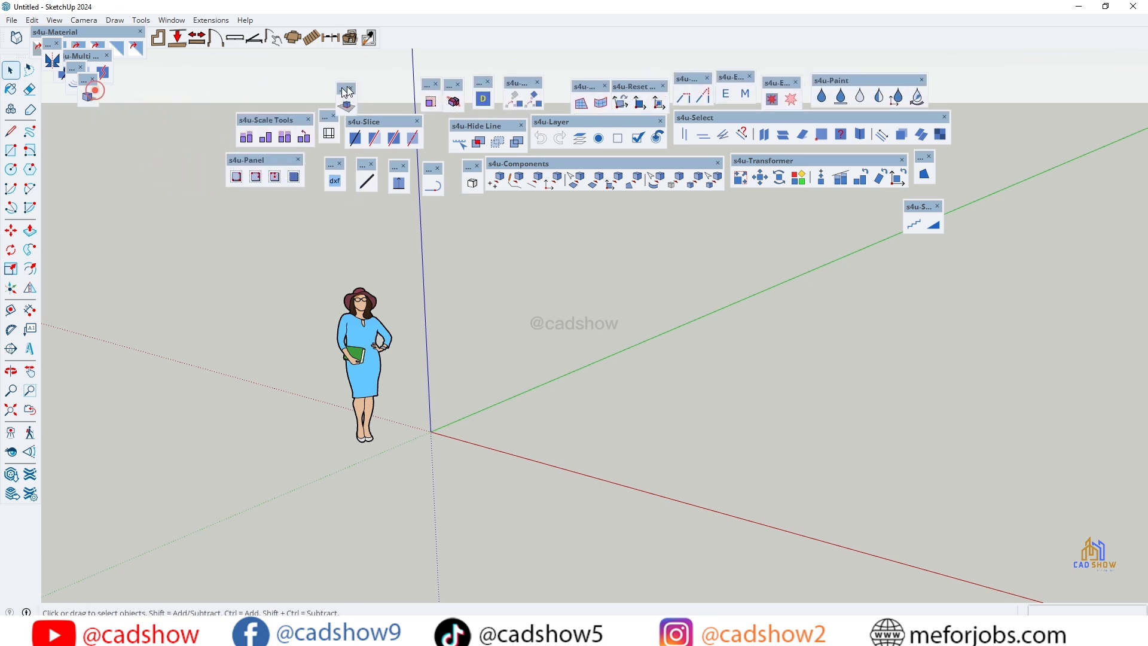
pyautogui.moveTo(83, 56); pyautogui.dragTo(267, 78)
pyautogui.moveTo(95, 32); pyautogui.dragTo(173, 121)
pyautogui.moveTo(48, 44); pyautogui.dragTo(195, 80)
pyautogui.scroll(1, 401, 360)
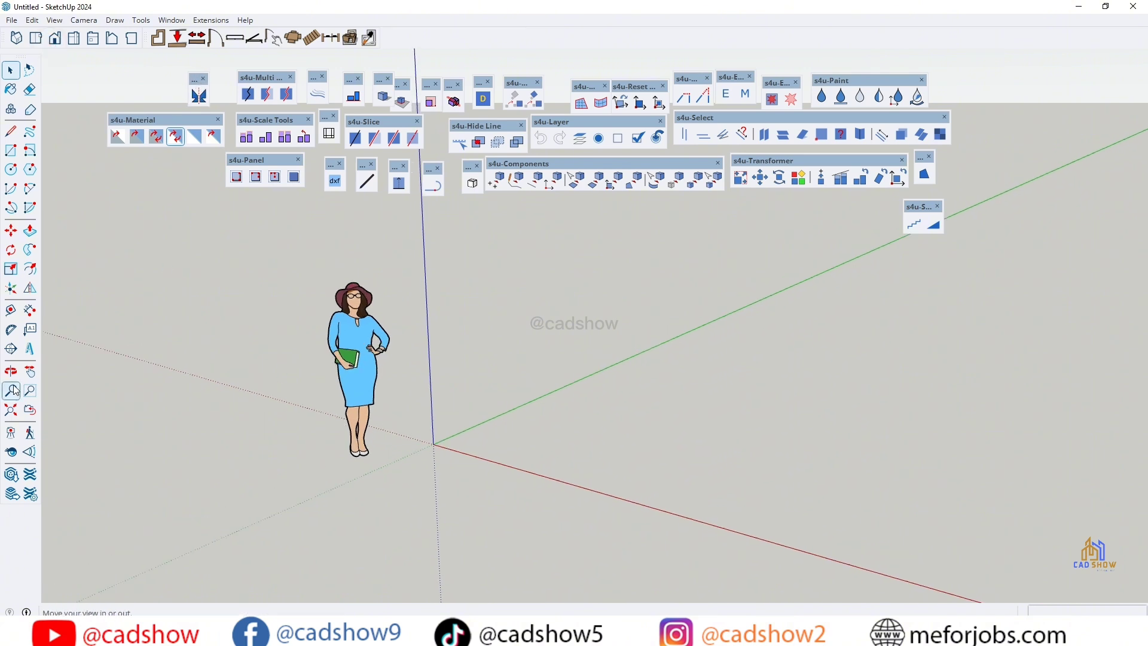
# - Draw a 12' by 16' rectangle on the ground beside the origin
pyautogui.moveTo(419, 299); pyautogui.dragTo(825, 419, button='middle')
pyautogui.press('r')
pyautogui.click(366, 447)
pyautogui.write("12'")
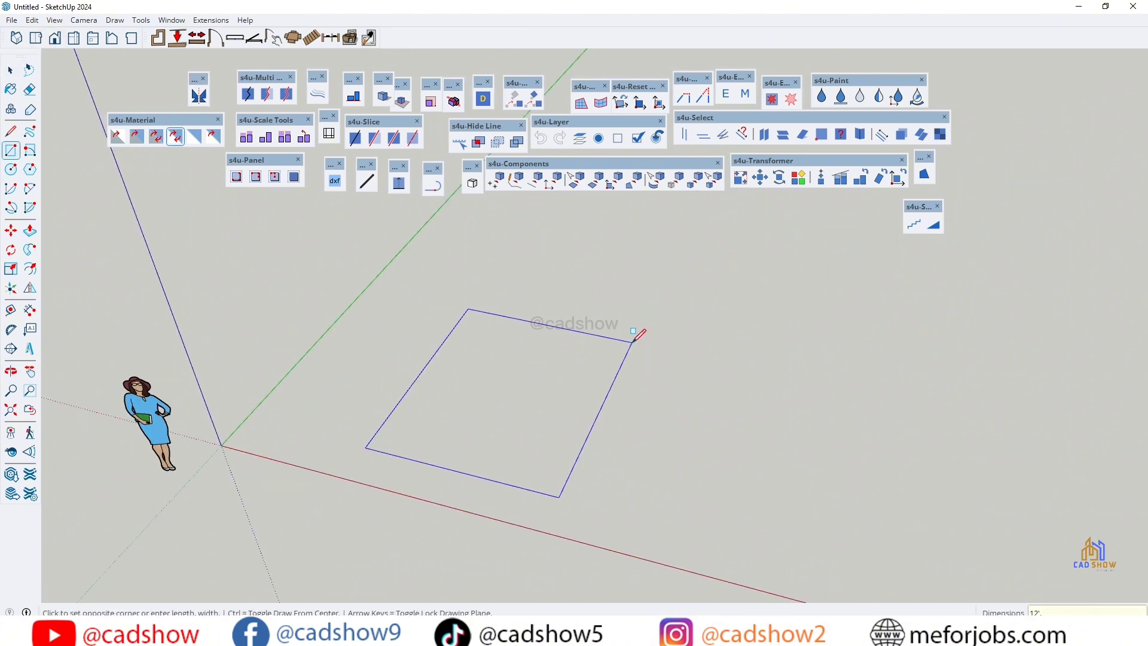
pyautogui.write(",16'")
pyautogui.press('Return')
# - Place guides 4' inside two adjacent edges of the rectangle and trace them with lines to outline an L-shaped stair plan
pyautogui.click(598, 288)
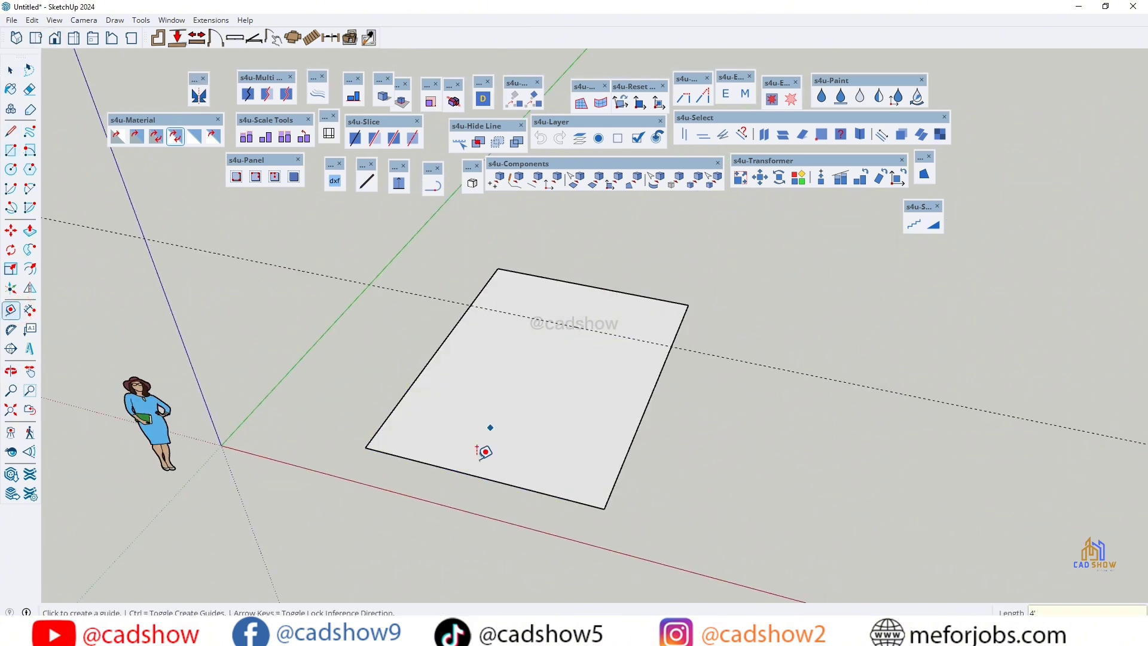
pyautogui.click(529, 318)
# - Divide the short leg of the L into 9 equal treads and the long leg into 12 with divided line copies
pyautogui.press('space')
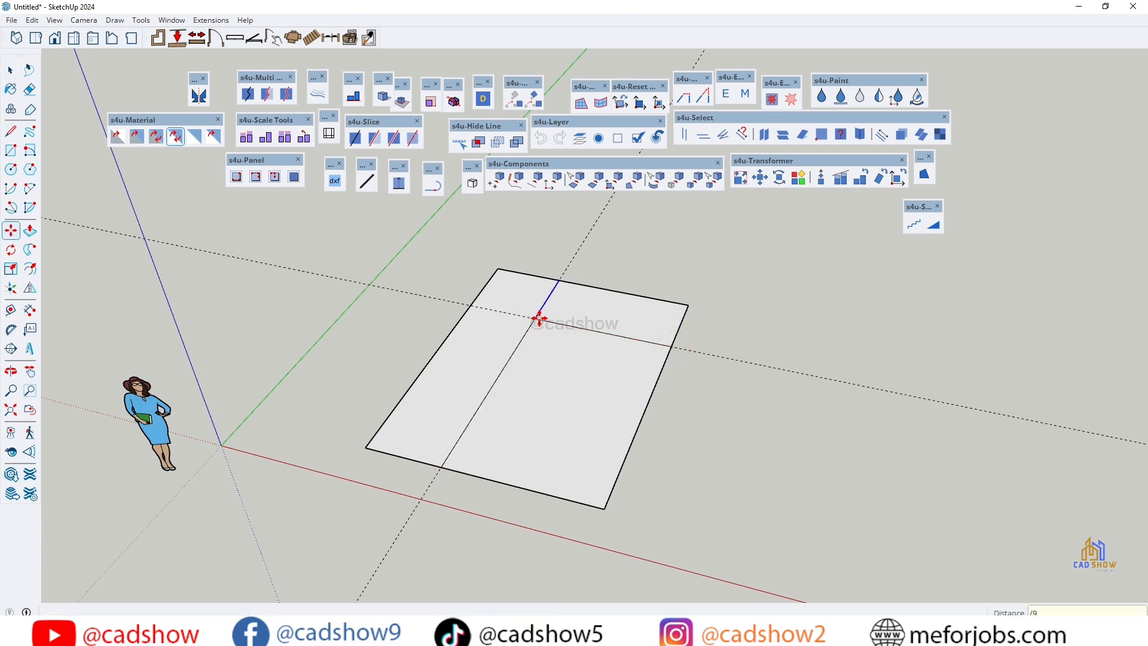
pyautogui.press('Return')
pyautogui.press('space')
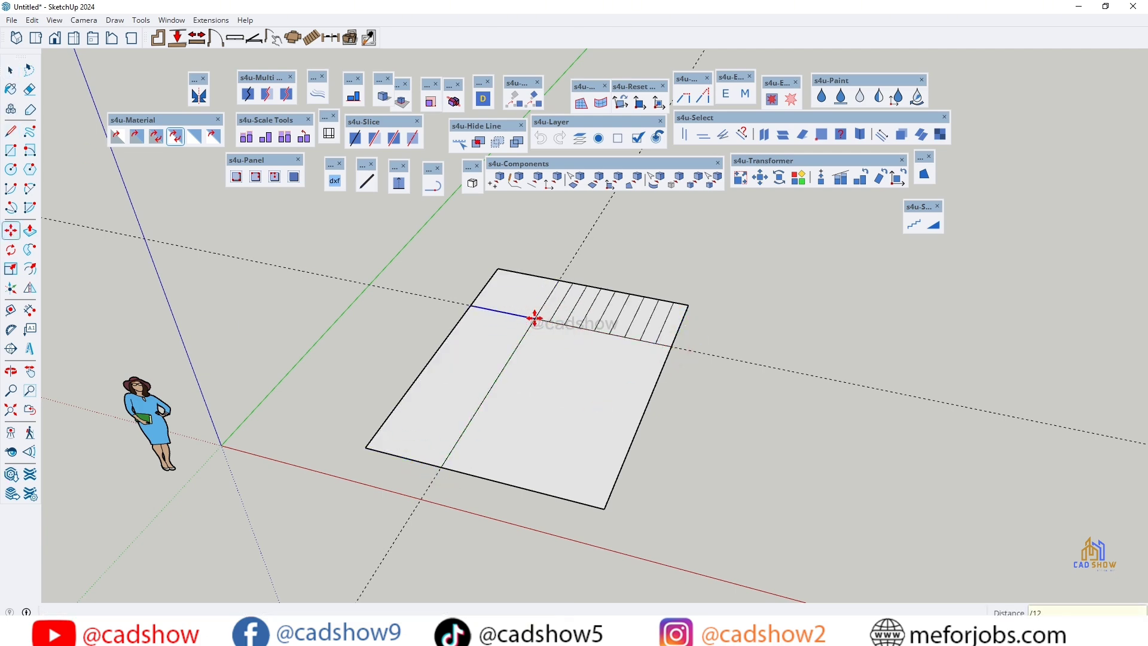
# - Delete all guides and erase the leftover part of the rectangle outside the L-shaped plan
pyautogui.click(31, 20)
pyautogui.click(66, 145)
pyautogui.scroll(2, 548, 344)
pyautogui.press('e')
pyautogui.moveTo(705, 453); pyautogui.dragTo(634, 546)
pyautogui.scroll(-4, 392, 371)
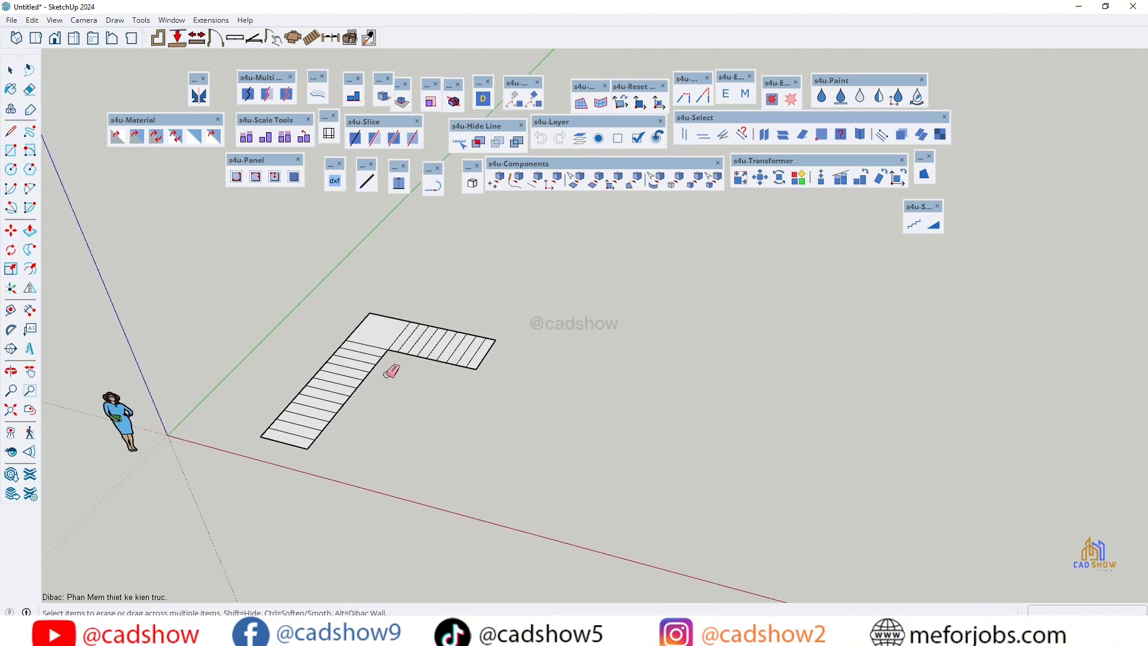
# - Select the whole L-shaped plan and start an s4u stair on it in the Make Stair-Slab style
pyautogui.scroll(3, 338, 358)
pyautogui.press('space')
pyautogui.scroll(2, 350, 326)
pyautogui.tripleClick(425, 312)
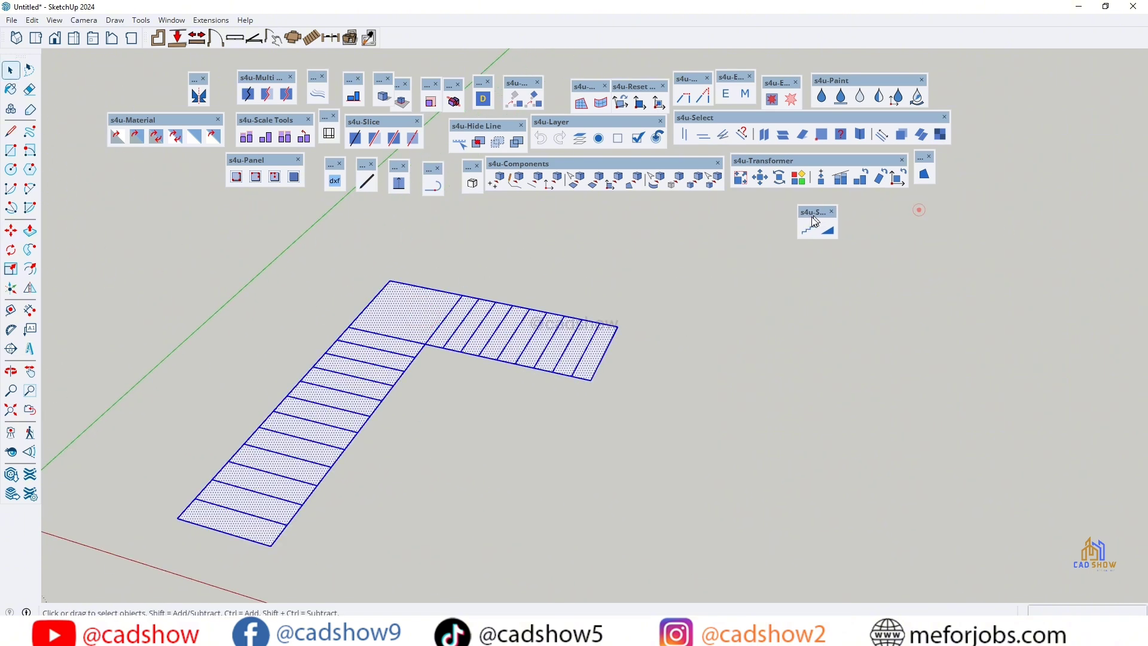
pyautogui.click(925, 225)
pyautogui.scroll(1, 341, 326)
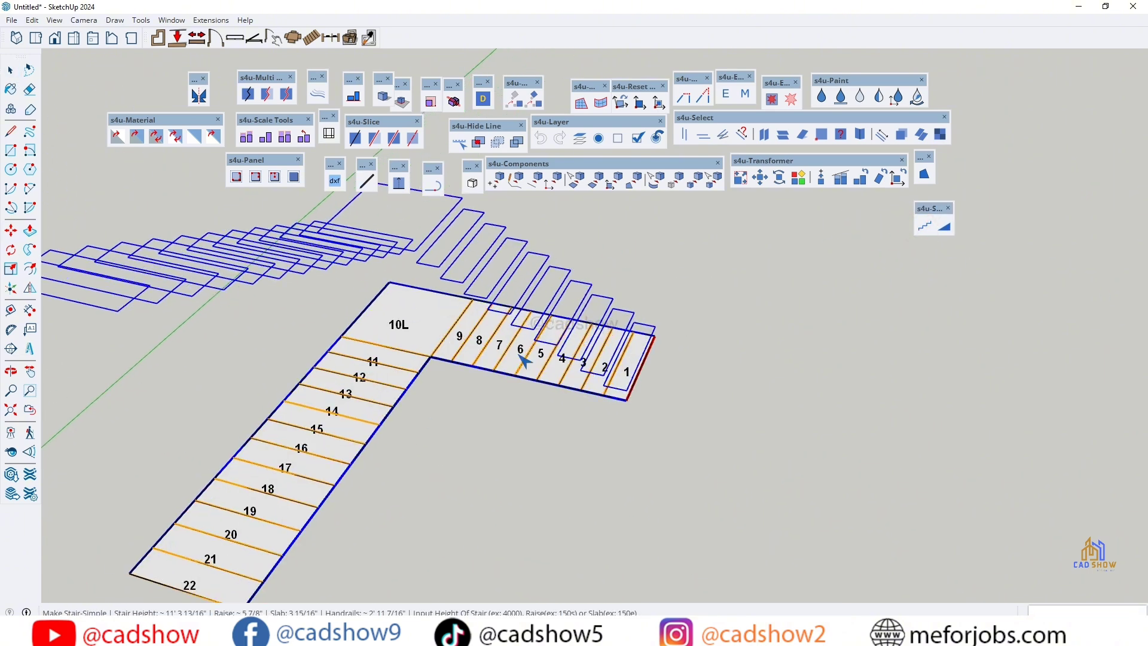
pyautogui.scroll(-2, 527, 335)
pyautogui.rightClick(532, 316)
pyautogui.click(558, 339)
# - Reverse the stair direction to start at the end of the long leg and build the slab stair
pyautogui.scroll(1, 526, 332)
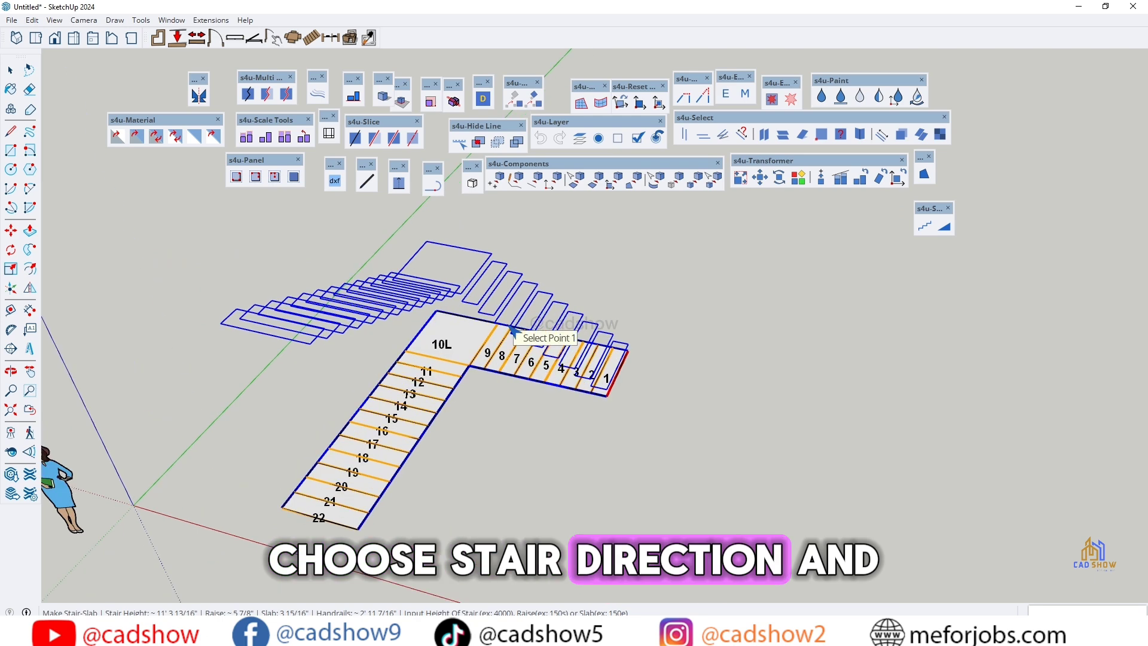
pyautogui.rightClick(531, 317)
pyautogui.click(551, 458)
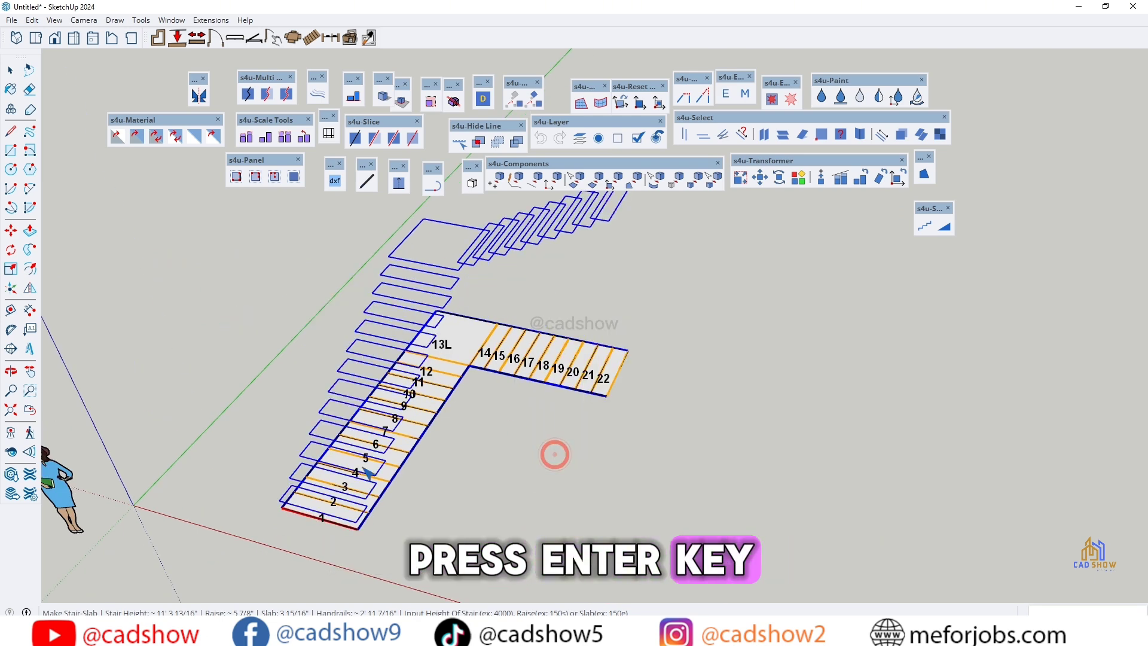
pyautogui.scroll(-2, 522, 290)
pyautogui.scroll(1, 521, 289)
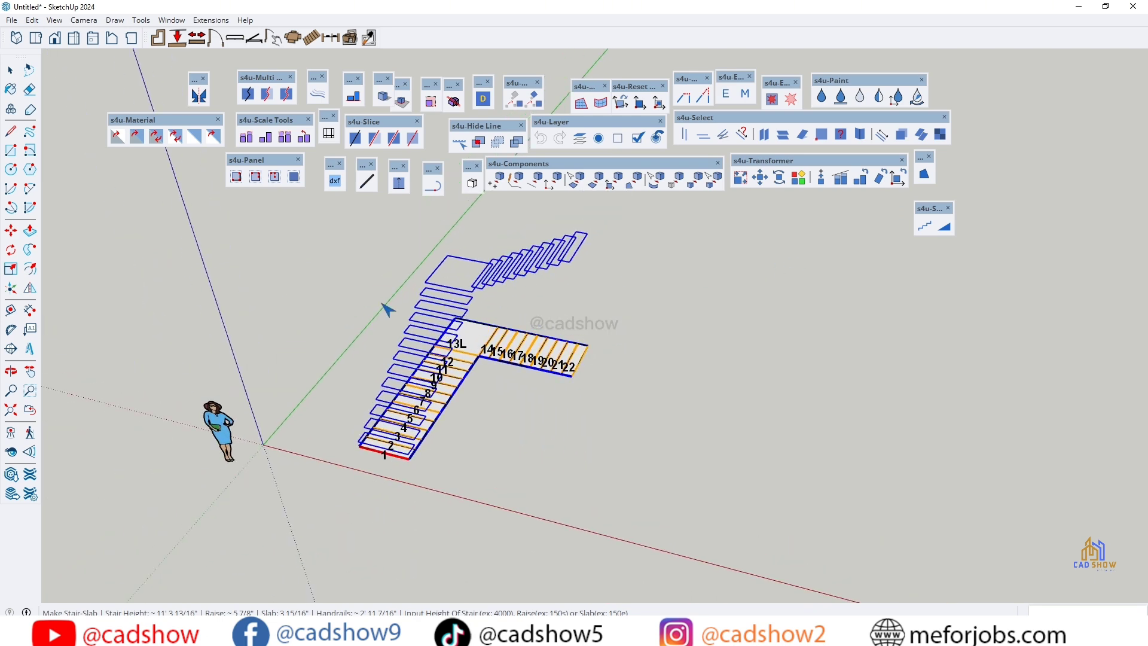
pyautogui.click(456, 292)
# - Copy the L-shaped plan about 16' along the red axis, clear of the slab stair
pyautogui.scroll(2, 431, 359)
pyautogui.click(9, 379)
pyautogui.moveTo(403, 405); pyautogui.dragTo(364, 279)
pyautogui.scroll(2, 469, 299)
pyautogui.moveTo(483, 312); pyautogui.dragTo(525, 411)
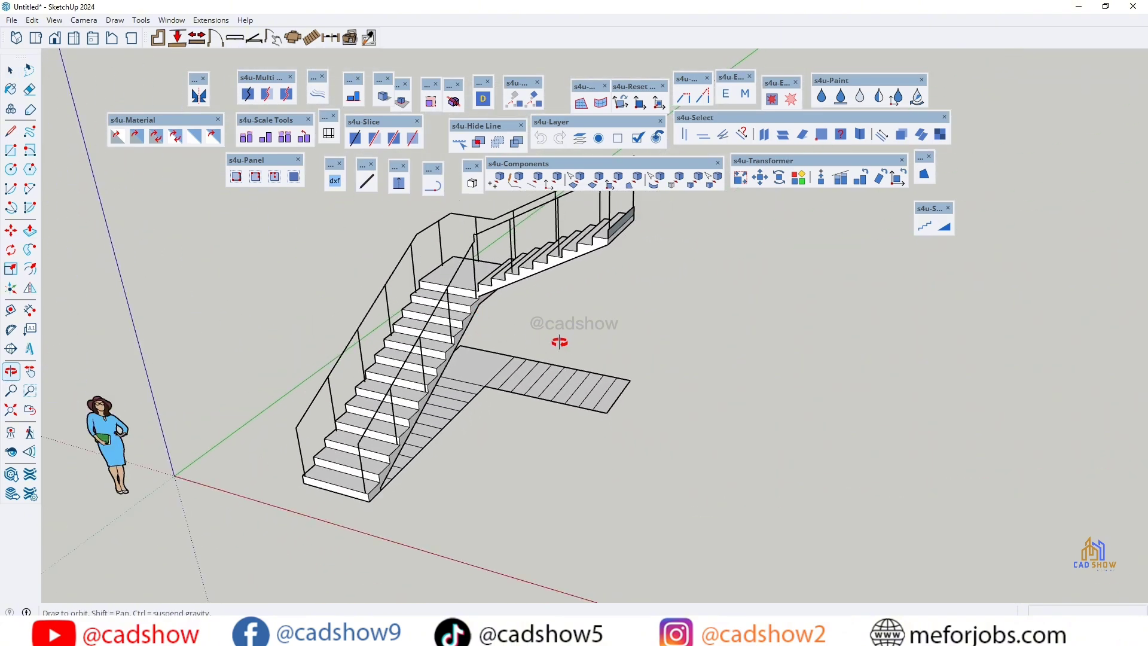
pyautogui.press('space')
pyautogui.click(478, 371)
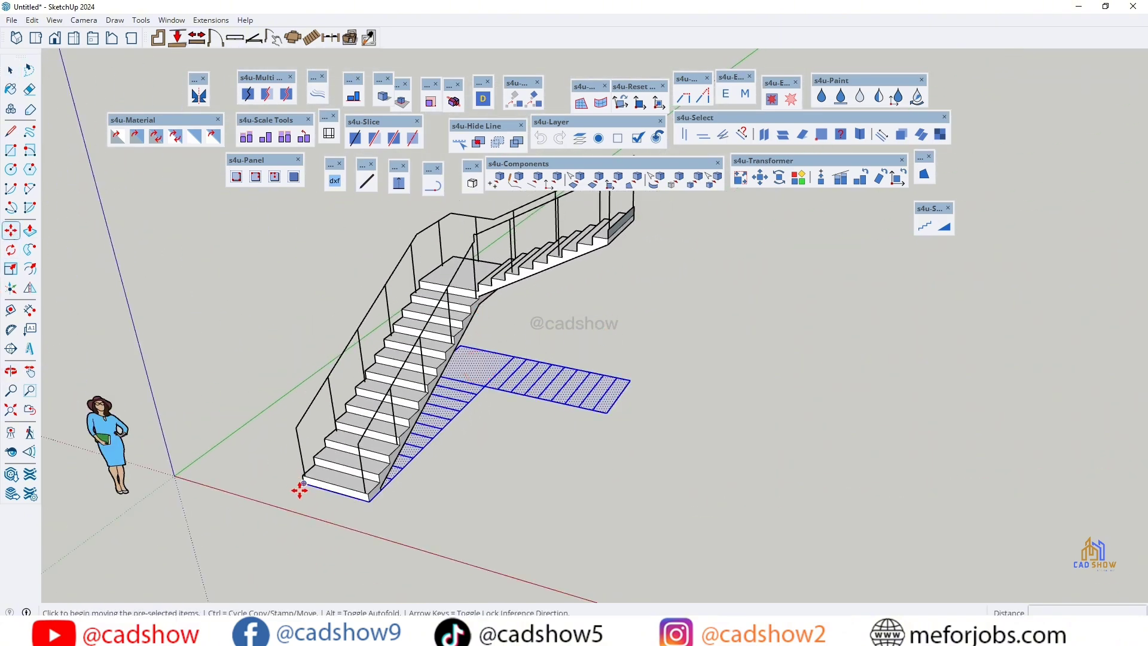
pyautogui.click(305, 485)
pyautogui.press('ctrl')
pyautogui.scroll(-3, 251, 428)
pyautogui.click(505, 539)
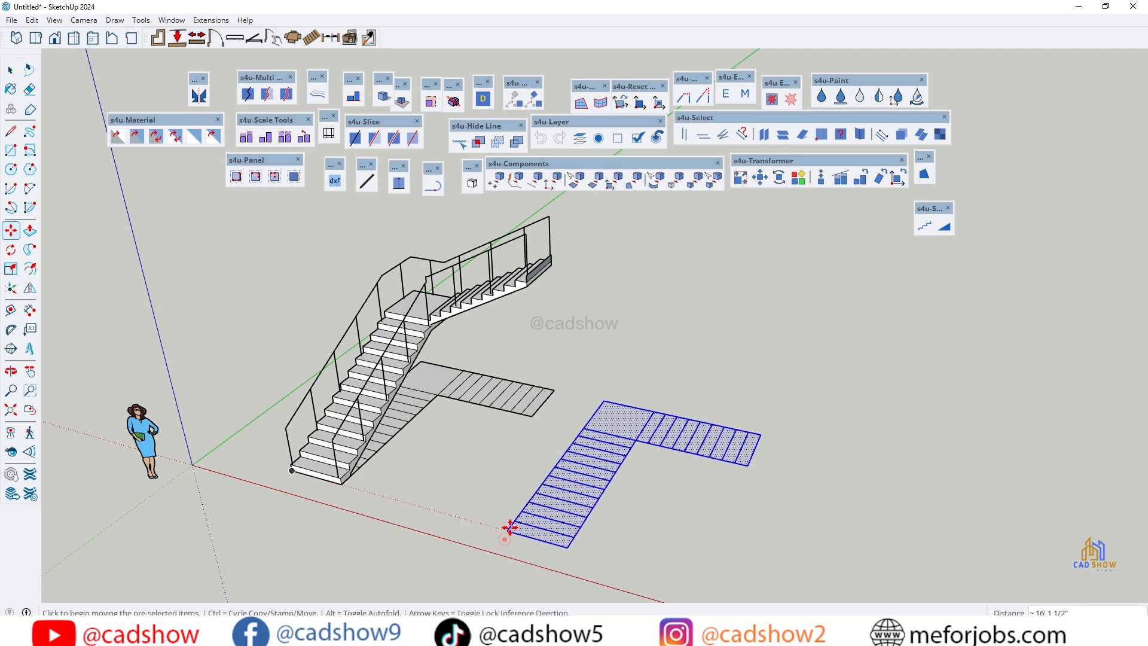
# - Build a Make Stair-ZigZag stair on the copied plan with its direction reversed to start at the long leg
pyautogui.click(925, 232)
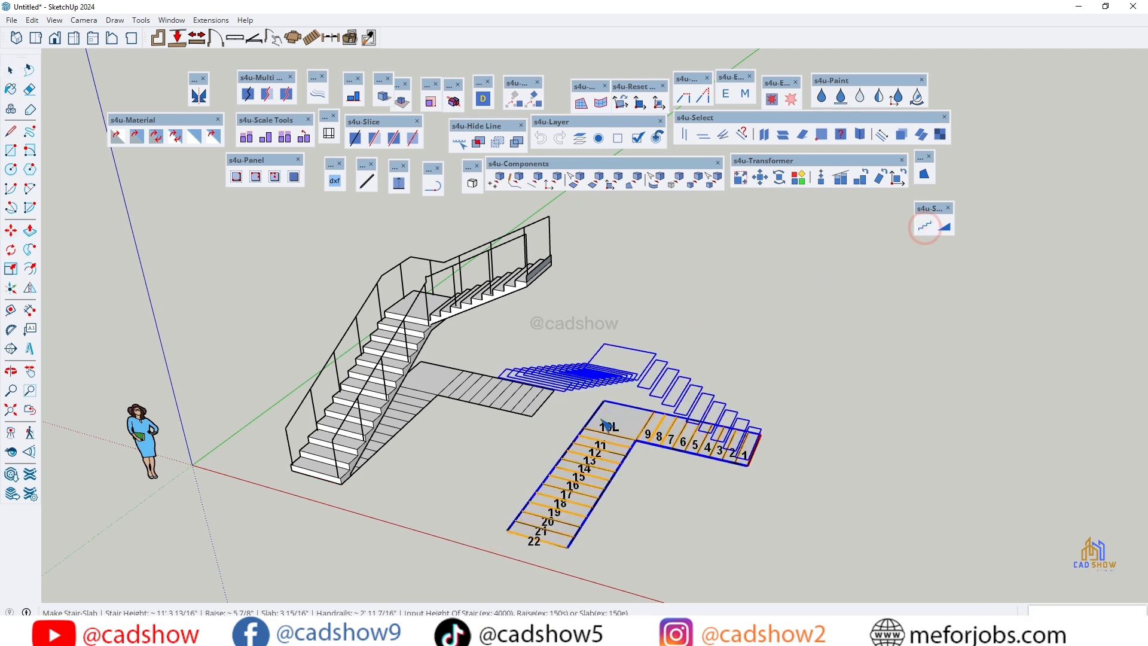
pyautogui.rightClick(717, 429)
pyautogui.click(755, 589)
pyautogui.rightClick(643, 368)
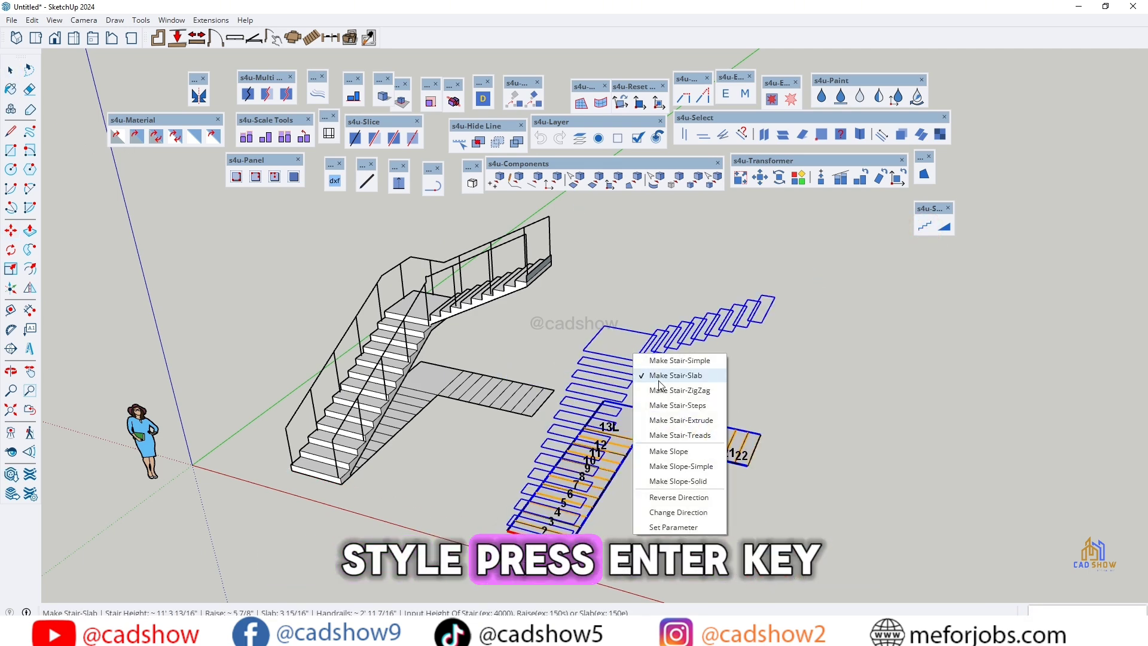
pyautogui.click(646, 405)
pyautogui.press('Return')
# - Copy the L-shaped plan under the zigzag stair about 20' along the red axis
pyautogui.scroll(2, 646, 411)
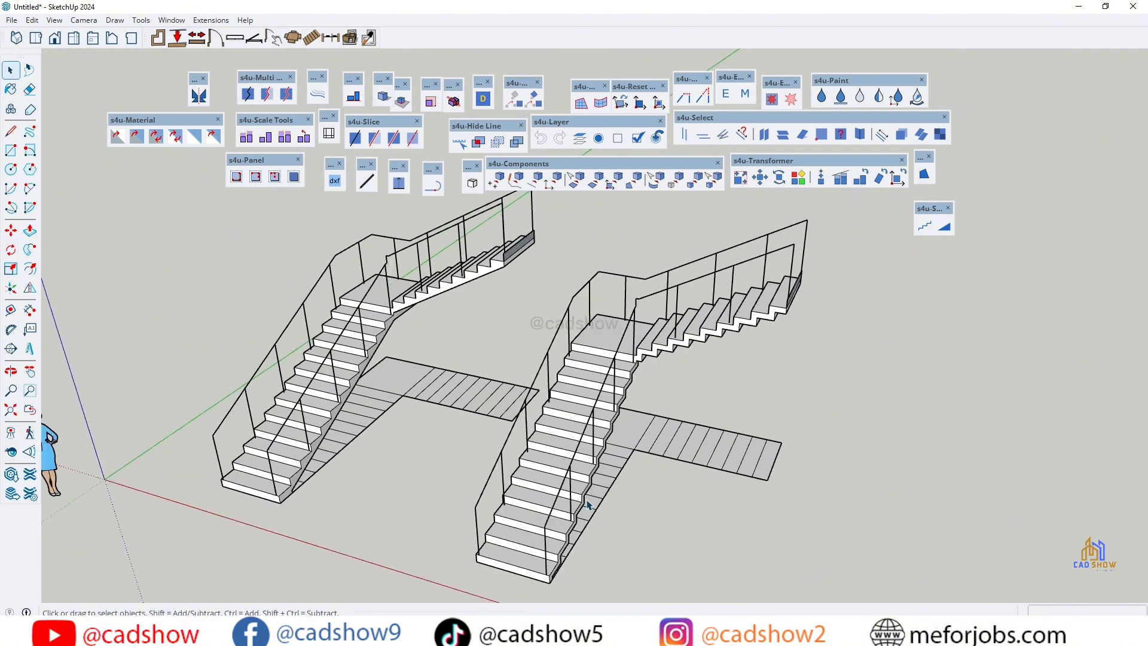
pyautogui.click(11, 372)
pyautogui.moveTo(418, 431); pyautogui.dragTo(651, 456)
pyautogui.scroll(-3, 173, 366)
pyautogui.moveTo(192, 357); pyautogui.dragTo(209, 362)
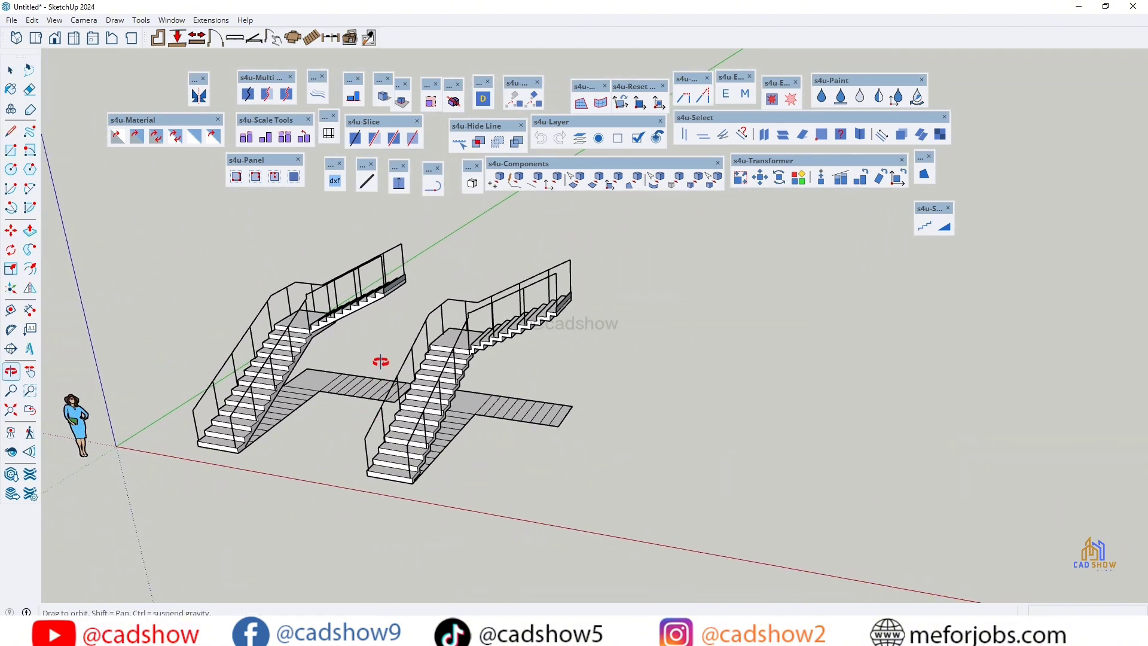
pyautogui.rightClick(381, 361)
pyautogui.click(397, 369)
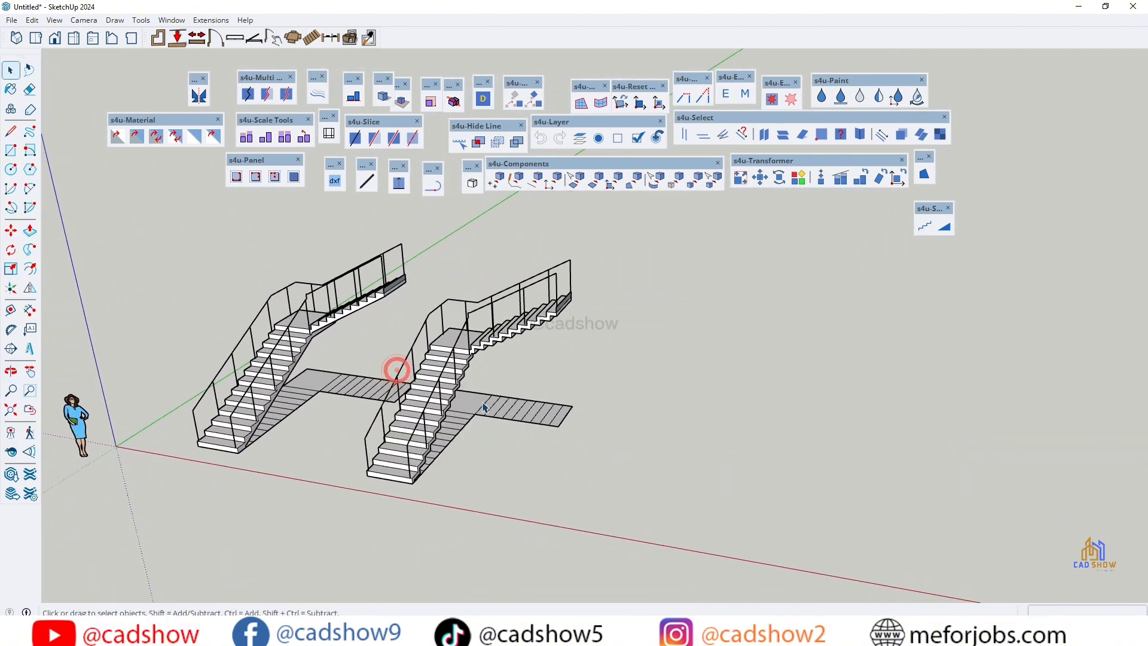
pyautogui.click(363, 474)
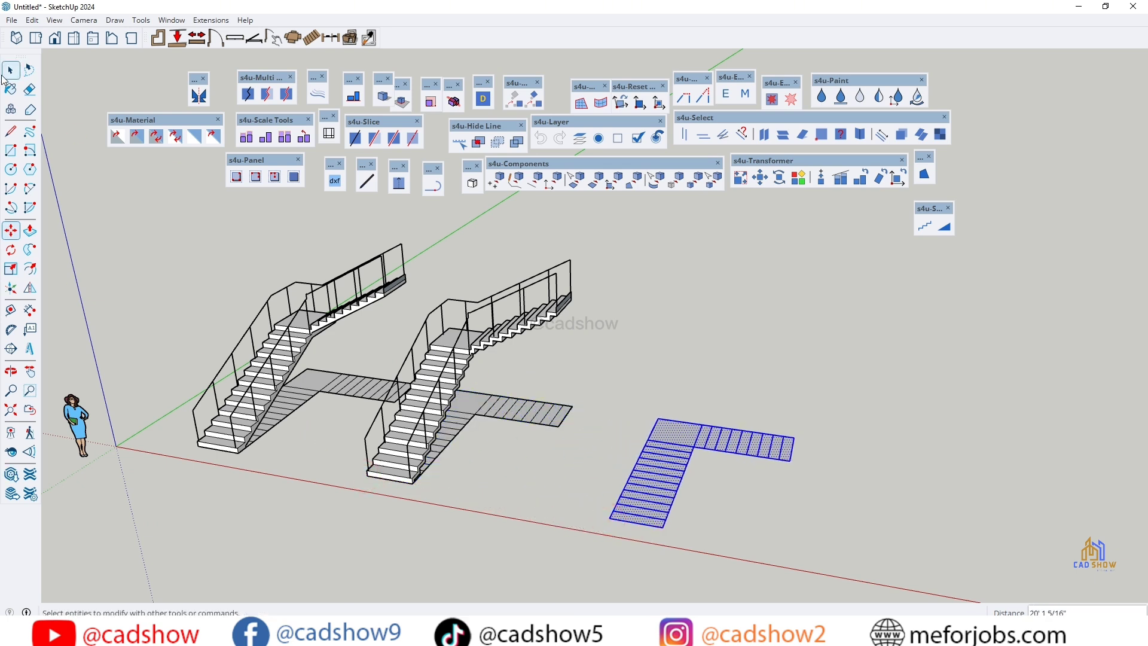
# - Build a Make Stair-Steps stair on the third plan, starting from the end of the long leg
pyautogui.click(926, 227)
pyautogui.rightClick(696, 378)
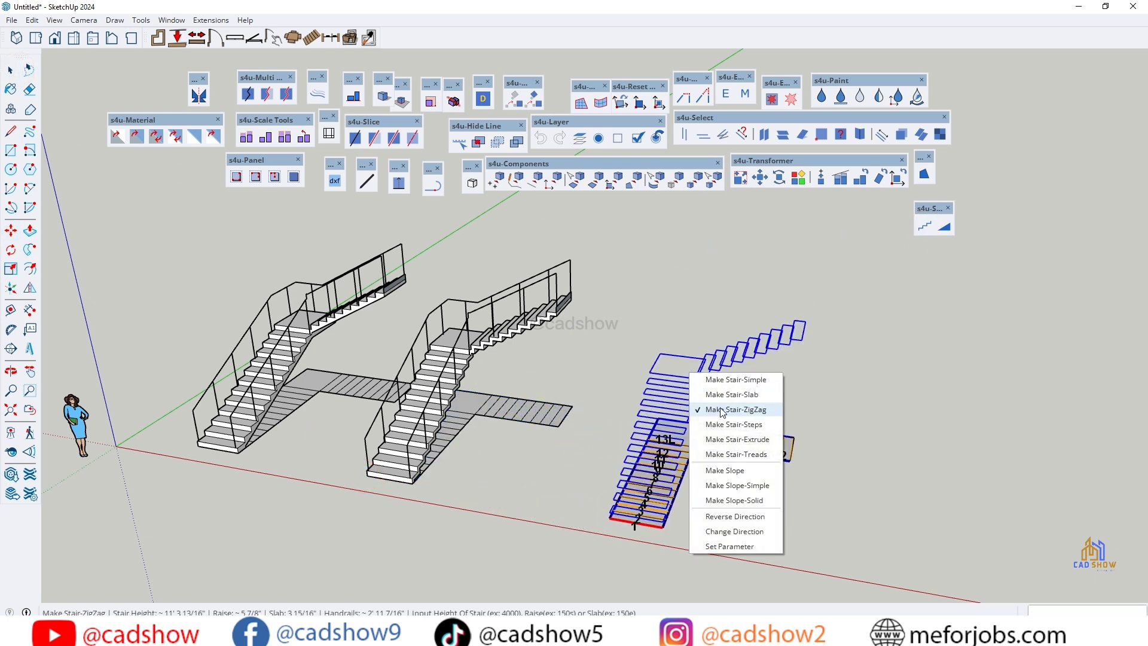
pyautogui.click(729, 424)
pyautogui.press('Return')
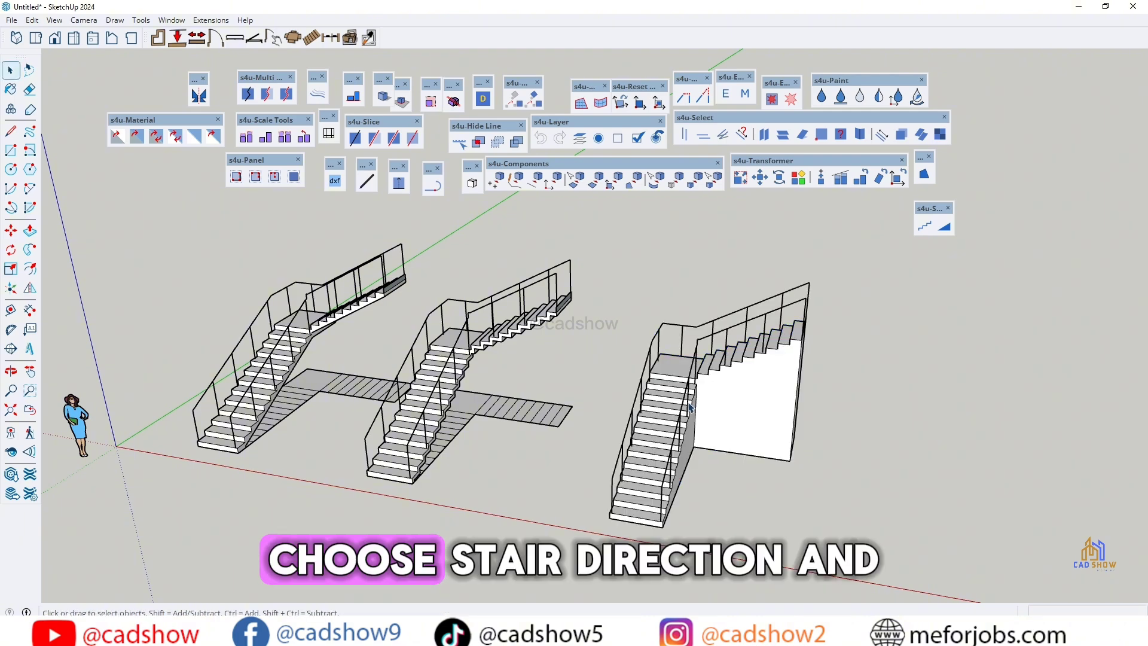
# - Copy the L-shaped plan under the zigzag stair about 38' along the red axis, past the solid steps stair
pyautogui.scroll(3, 726, 426)
pyautogui.click(11, 371)
pyautogui.moveTo(679, 511); pyautogui.dragTo(480, 498)
pyautogui.moveTo(481, 497); pyautogui.dragTo(432, 375, button='middle')
pyautogui.scroll(-4, 439, 372)
pyautogui.tripleClick(393, 369)
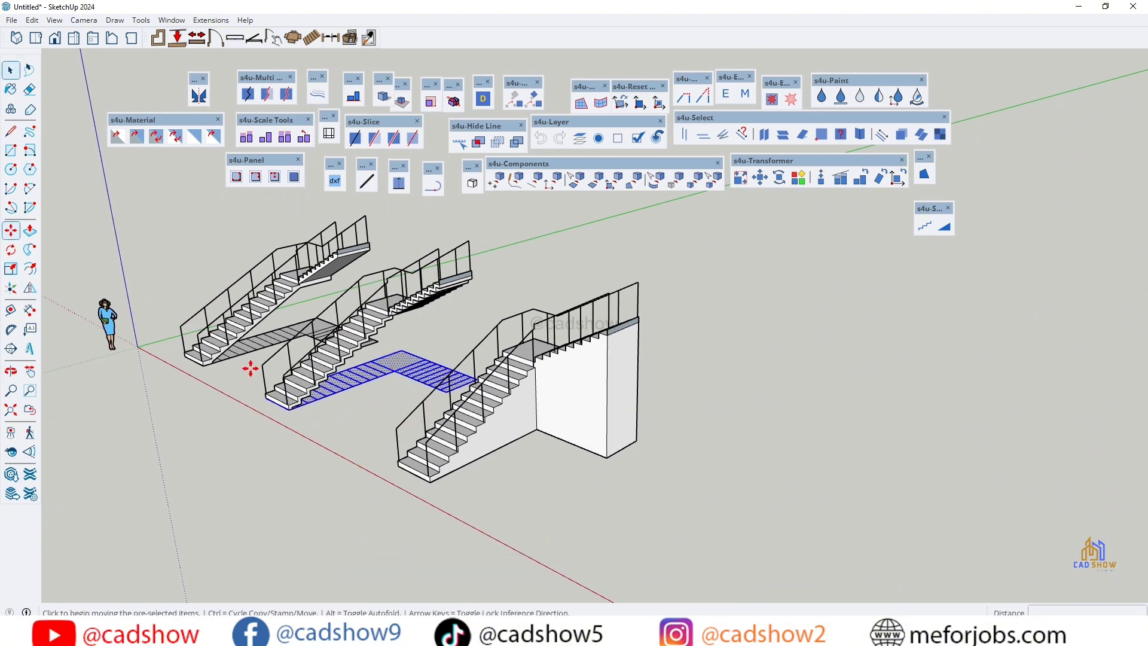
pyautogui.press('ctrl')
pyautogui.click(264, 399)
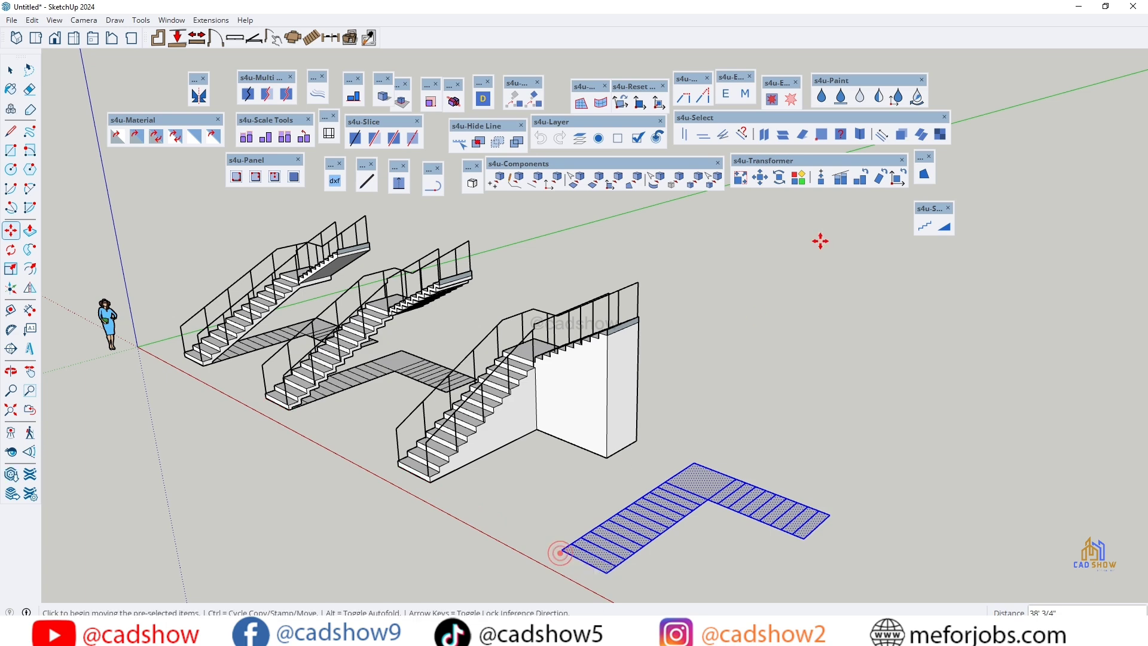
# - Start a stair on the fourth L-shaped plan and reverse its direction to climb from the end of the long leg
pyautogui.scroll(-3, 336, 270)
pyautogui.click(11, 371)
pyautogui.moveTo(436, 472); pyautogui.dragTo(574, 457)
pyautogui.scroll(3, 555, 400)
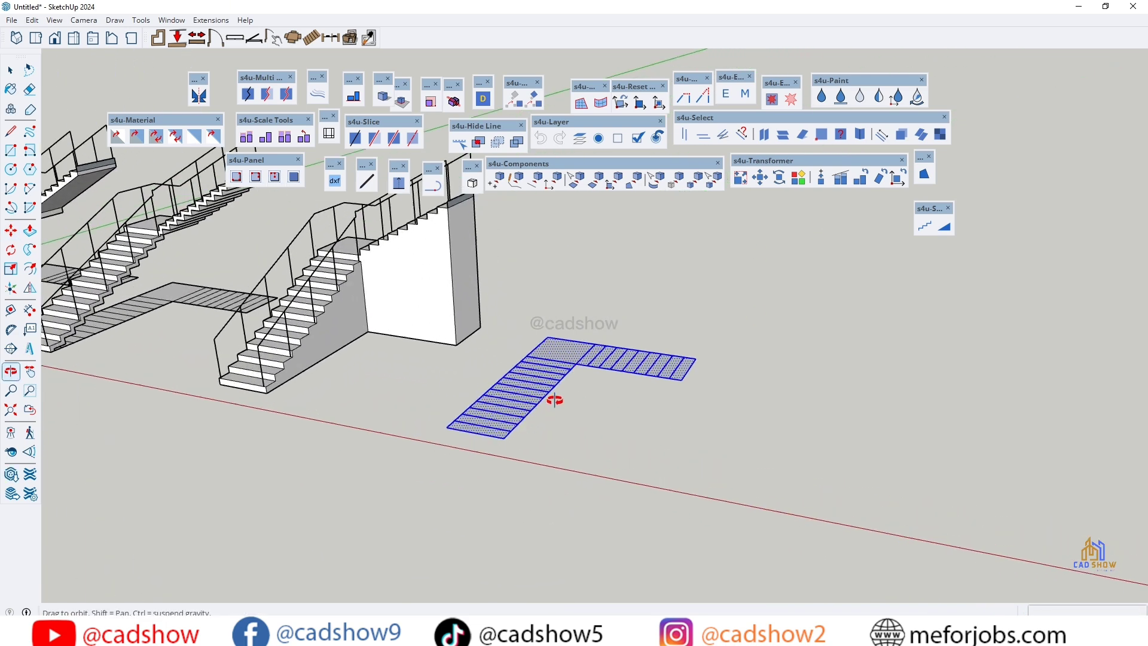
pyautogui.click(926, 230)
pyautogui.rightClick(619, 319)
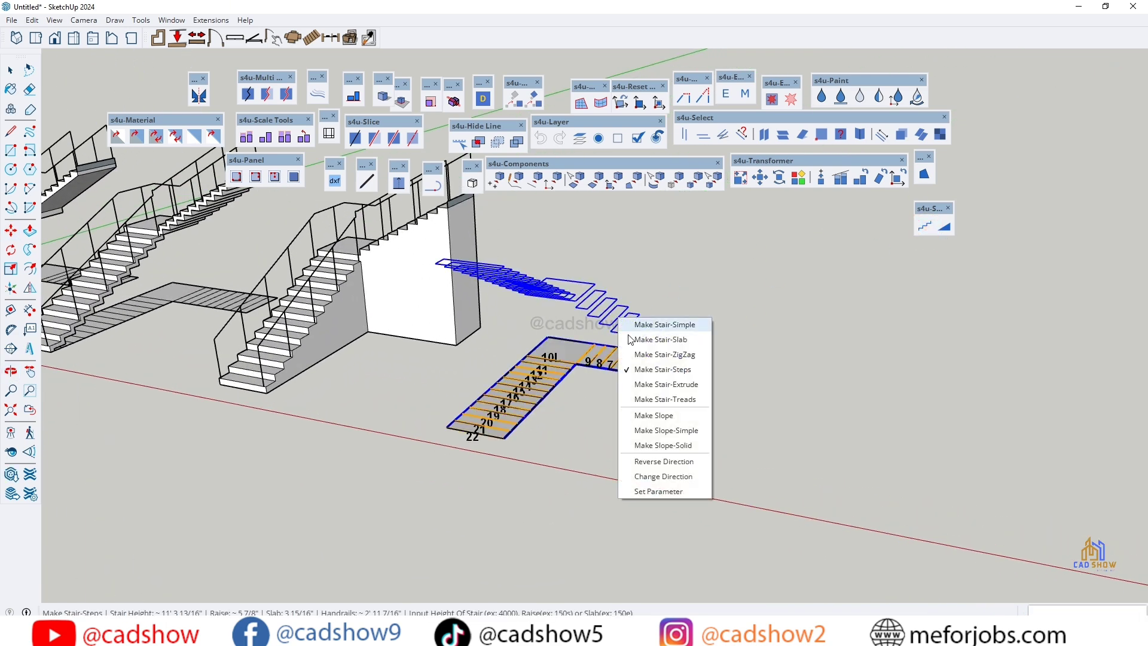
pyautogui.click(664, 462)
# - Try alternative directions for the fourth stair's preview, returning to a start at the long leg's end
pyautogui.rightClick(541, 354)
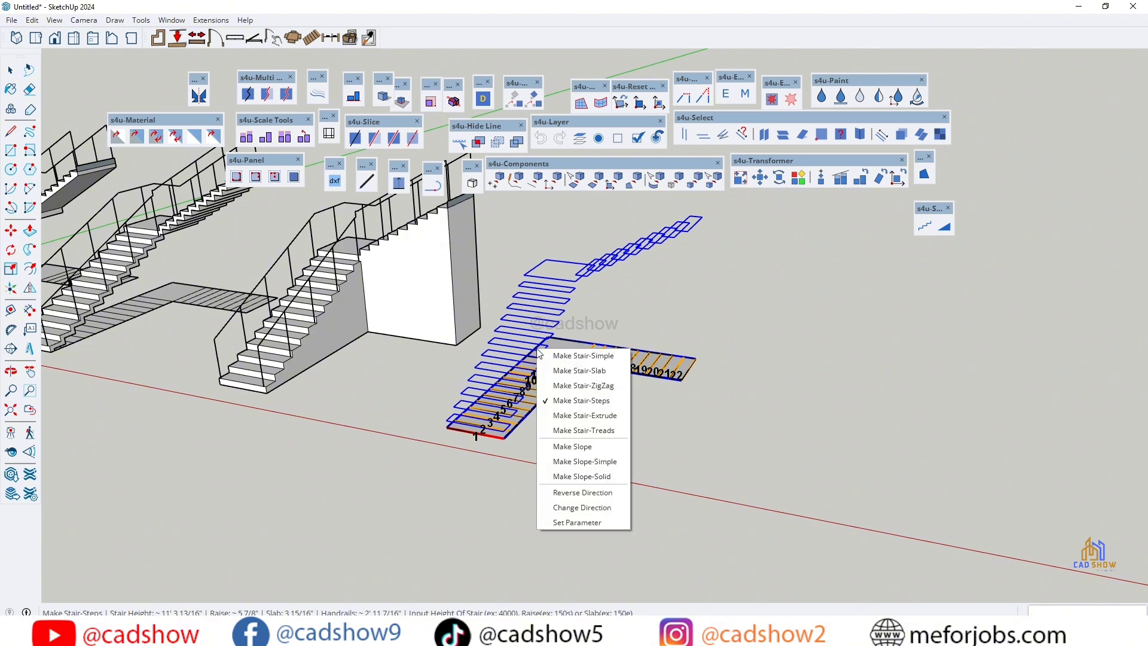
pyautogui.click(595, 502)
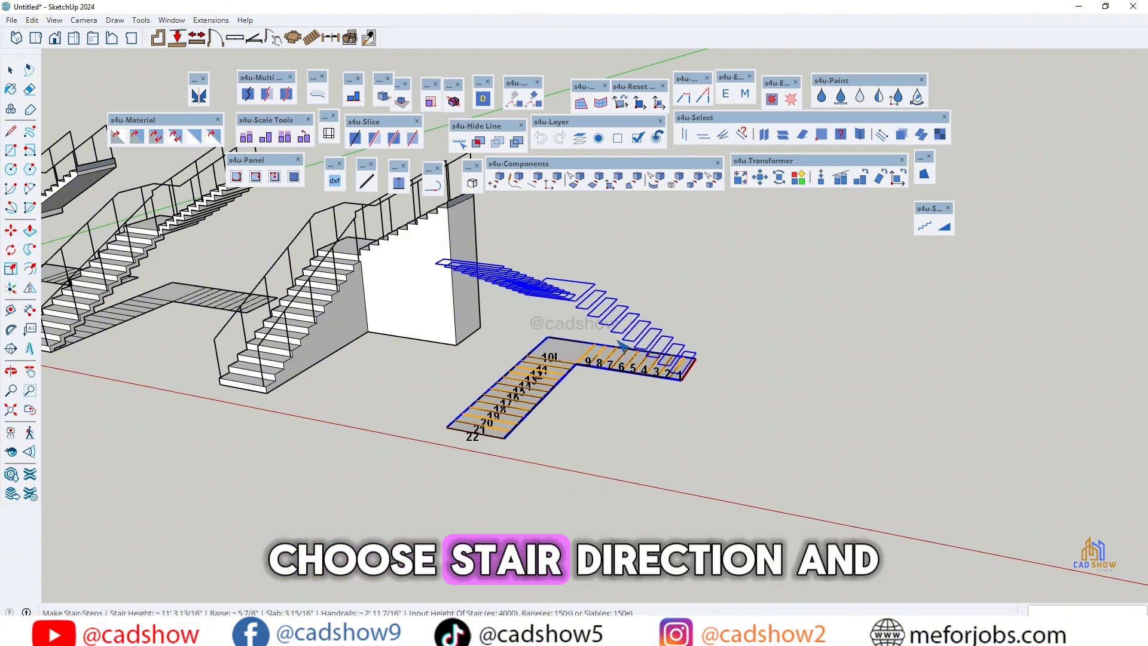
pyautogui.rightClick(615, 320)
pyautogui.click(640, 476)
pyautogui.rightClick(615, 319)
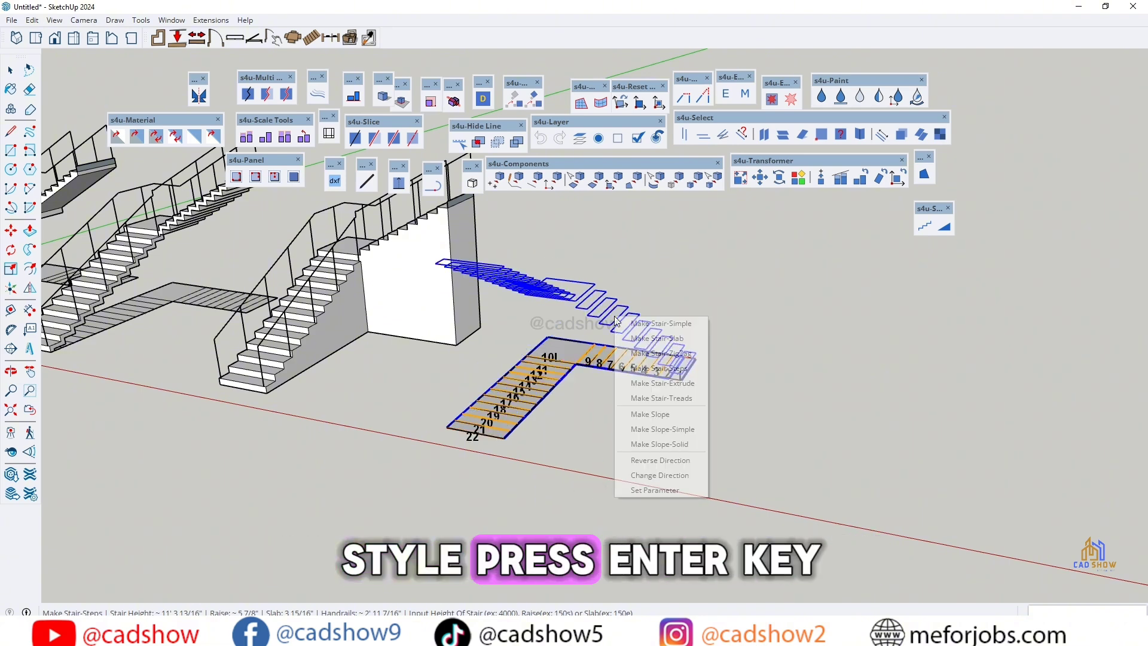
pyautogui.click(643, 459)
# - Set the fourth plan's stair style to Make Stair-Extrude and generate the stair
pyautogui.rightClick(560, 304)
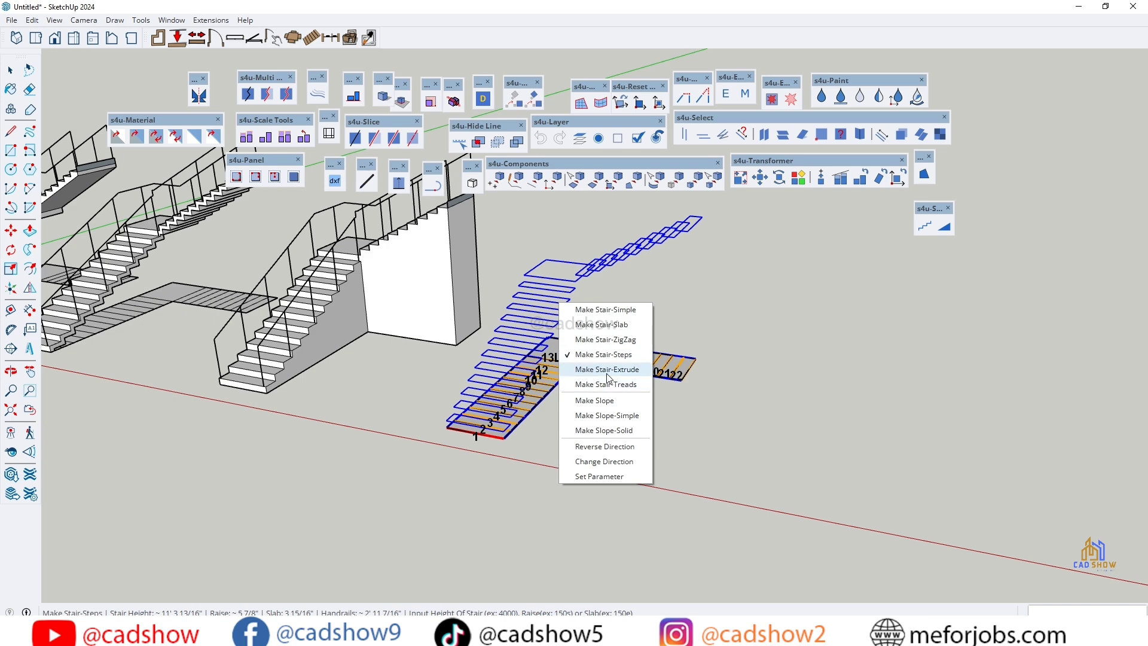
pyautogui.click(607, 370)
pyautogui.click(716, 328)
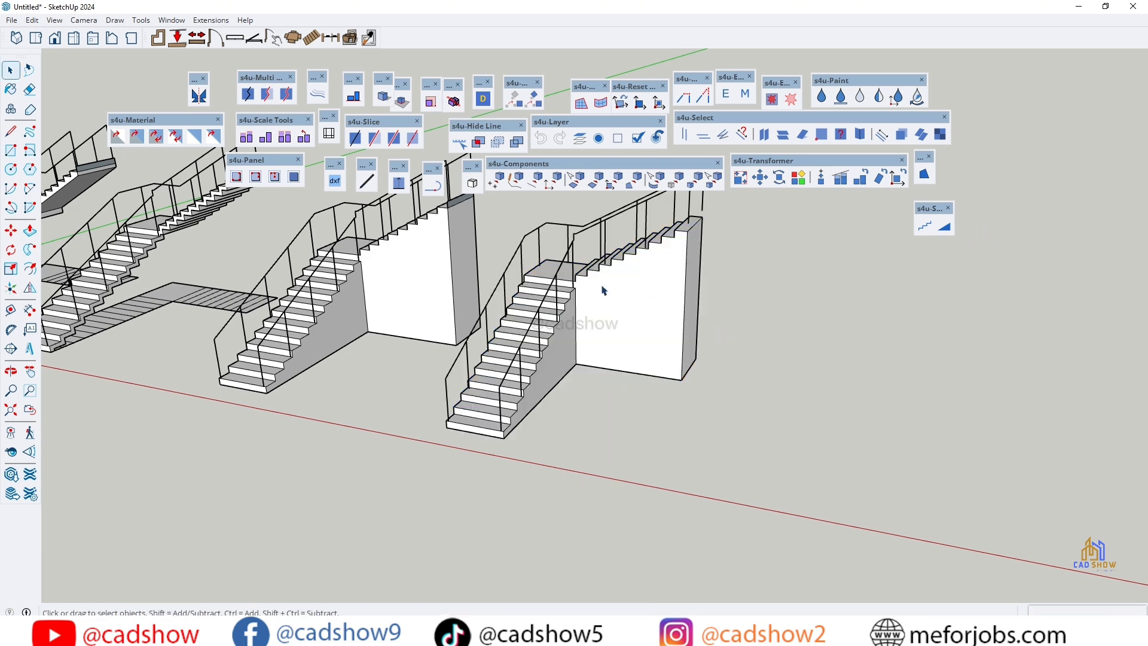
# - Copy the L-shaped plan under the zigzag stair along the red axis, past the extruded stair
pyautogui.scroll(2, 602, 288)
pyautogui.scroll(-1, 433, 437)
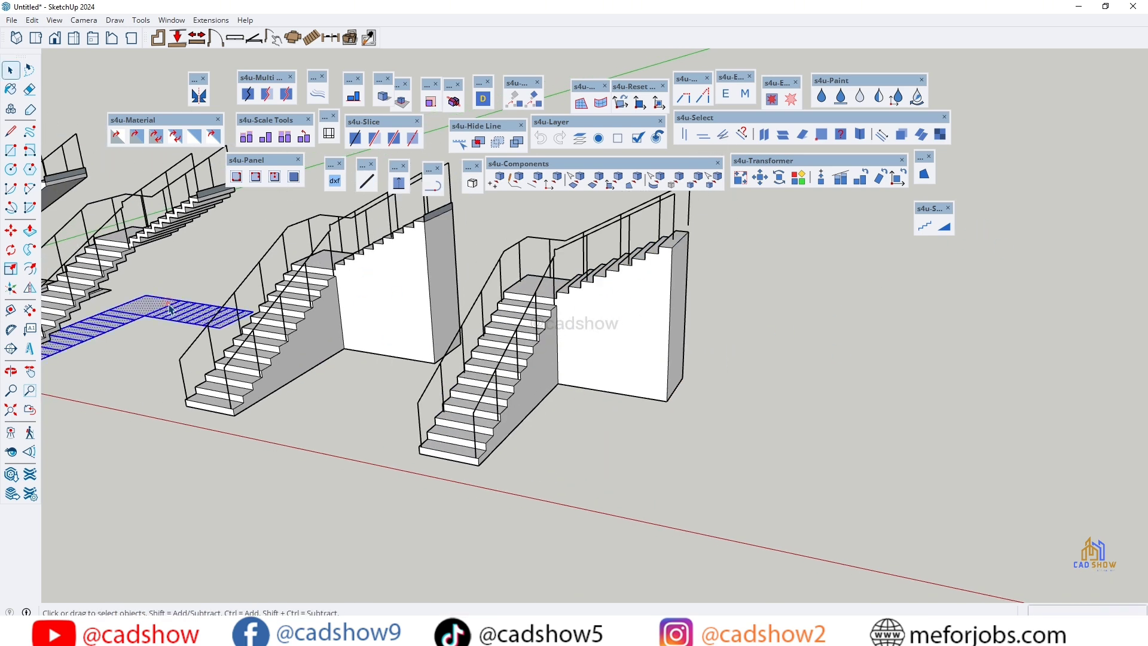
pyautogui.click(13, 237)
pyautogui.scroll(-1, 114, 359)
pyautogui.click(116, 362)
pyautogui.press('ctrl')
pyautogui.scroll(1, 128, 368)
pyautogui.scroll(-4, 484, 428)
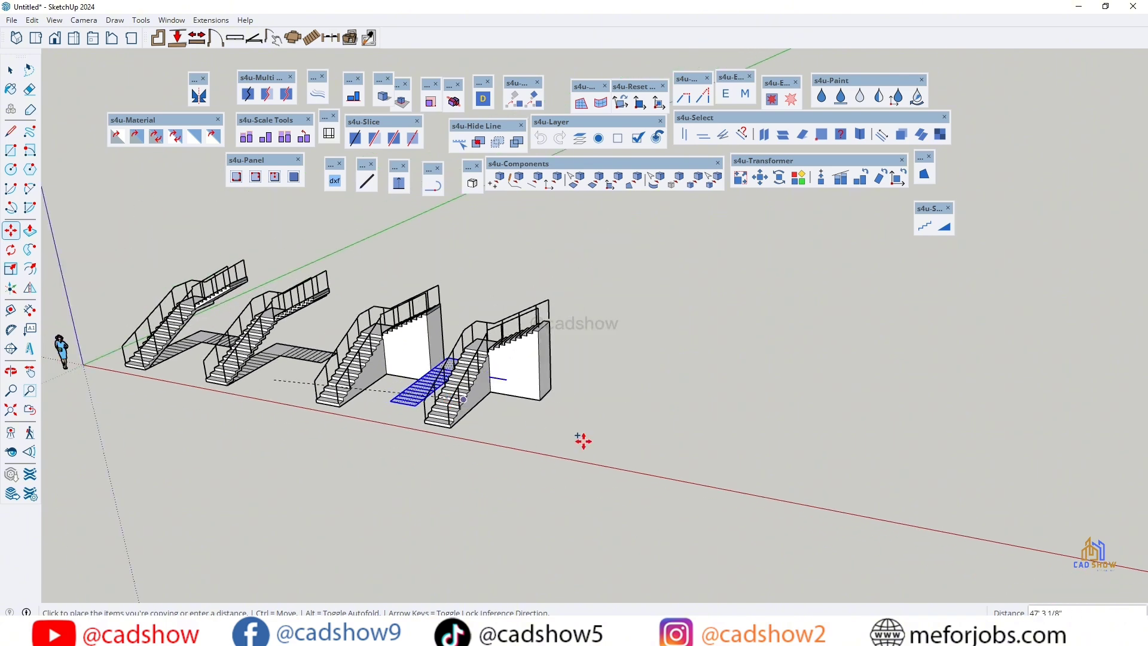
pyautogui.scroll(2, 699, 420)
# - Build a Make Stair-Treads stair on the fifth plan, starting from the end of the long leg
pyautogui.click(924, 226)
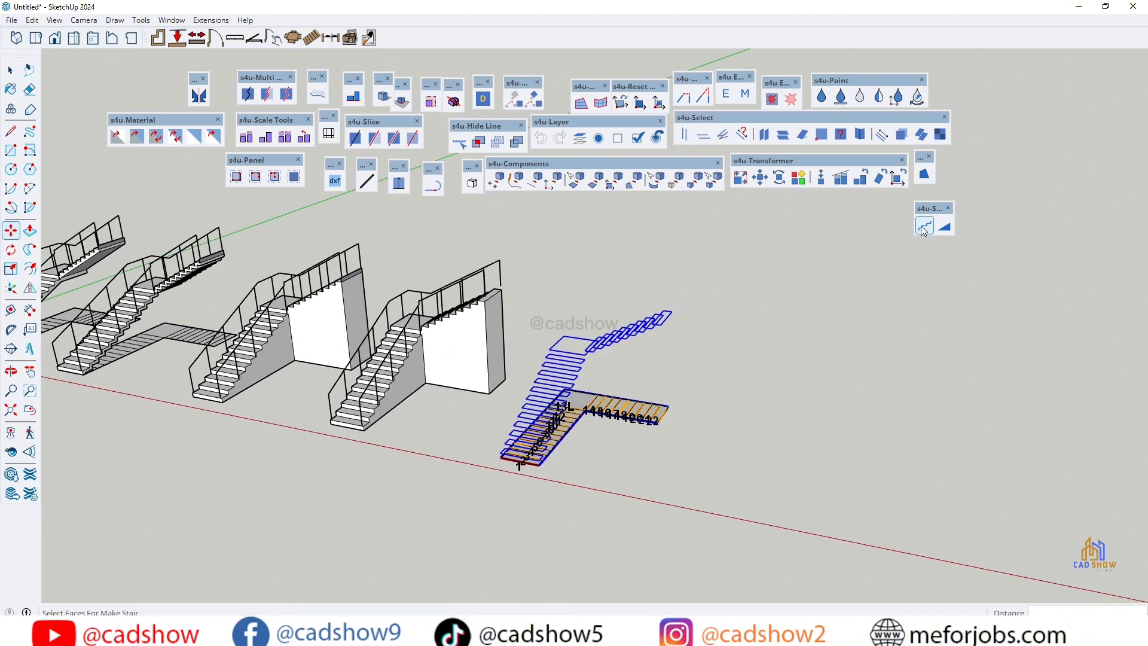
pyautogui.rightClick(559, 364)
pyautogui.click(583, 438)
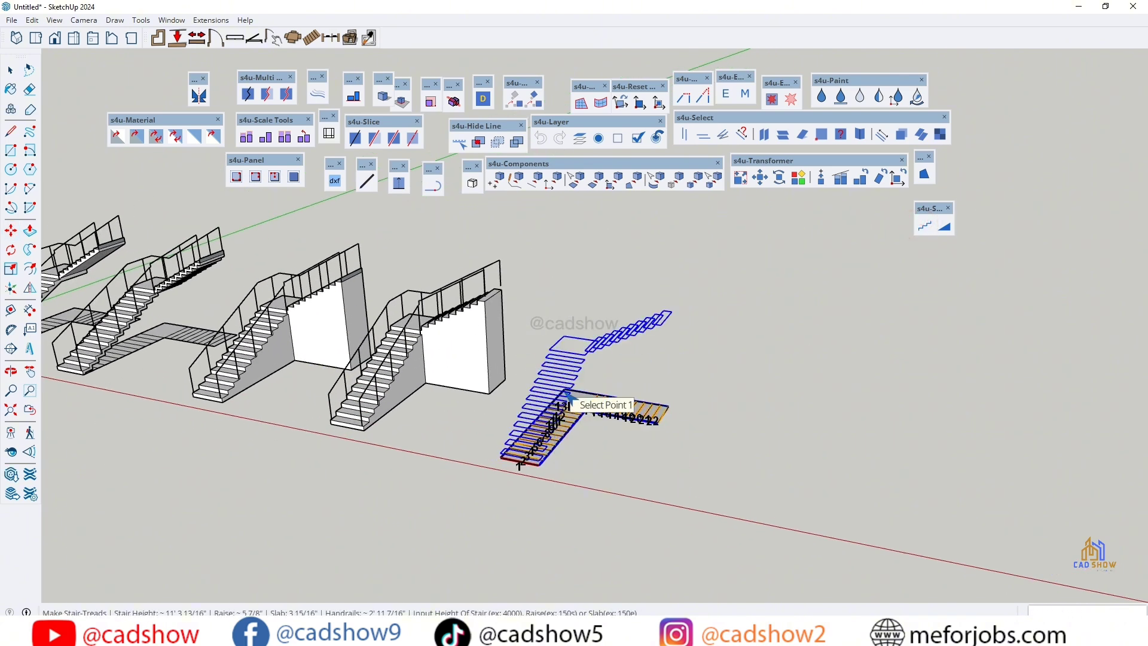
pyautogui.press('Return')
# - Draw a 60-sided two-point arc on the ground beyond the treads stair, beside the red axis
pyautogui.scroll(4, 568, 396)
pyautogui.scroll(-5, 371, 364)
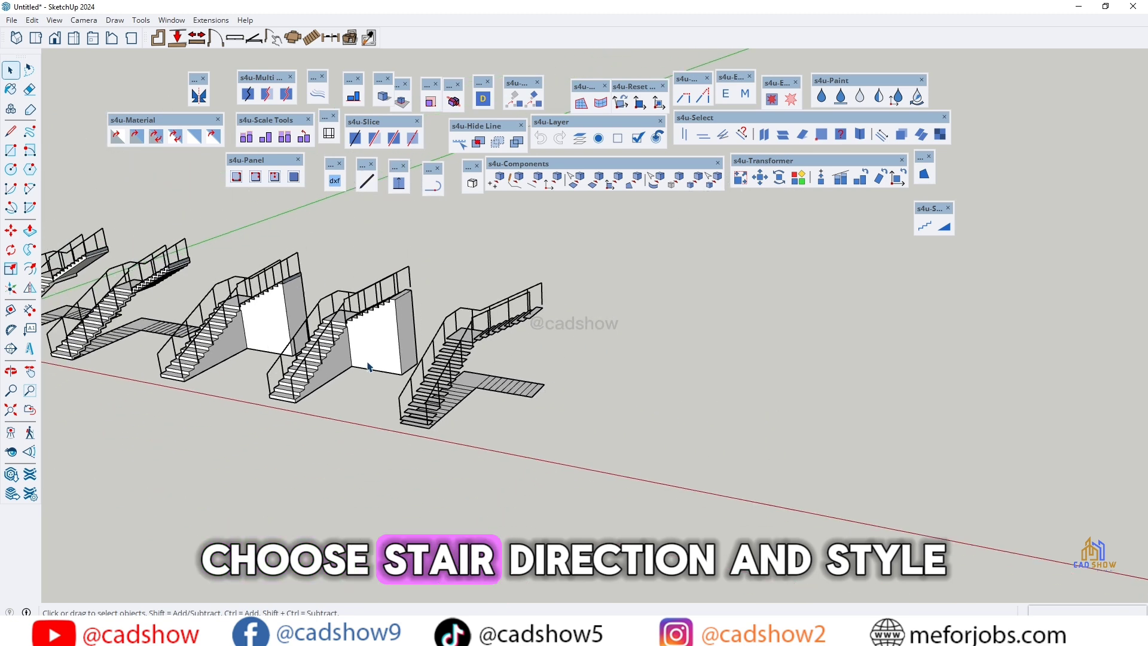
pyautogui.scroll(-2, 369, 367)
pyautogui.click(30, 189)
pyautogui.write('6')
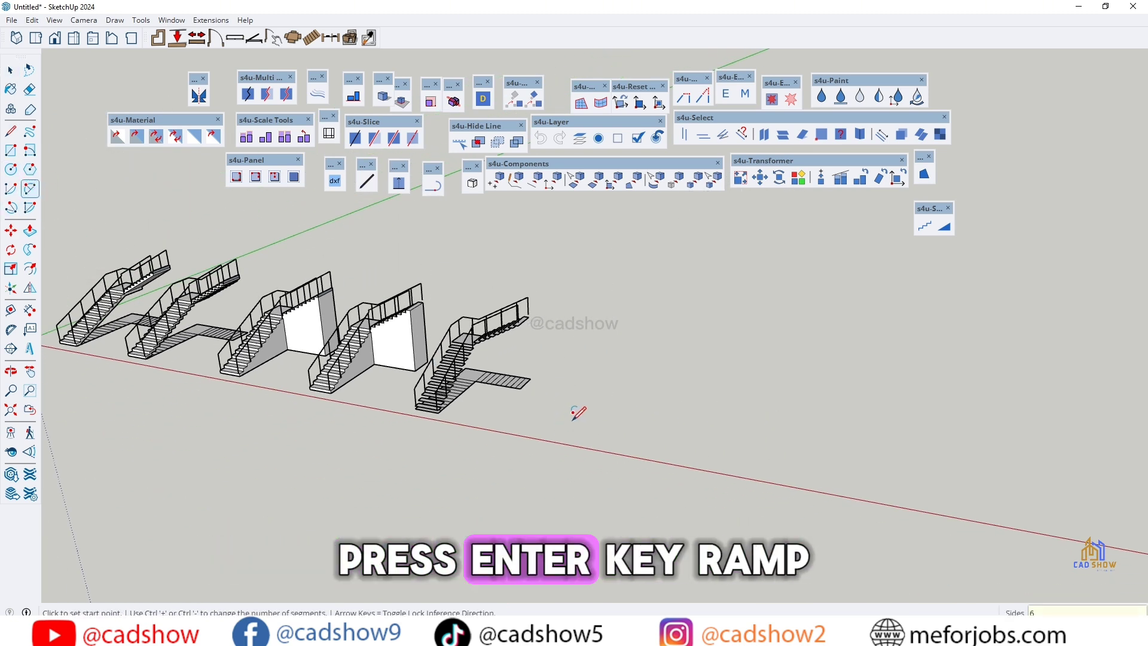
pyautogui.write('0')
pyautogui.click(631, 415)
pyautogui.click(824, 448)
pyautogui.click(733, 395)
# - Offset the arc outward and close both ends with lines to form a curved ramp face
pyautogui.click(29, 268)
pyautogui.click(695, 394)
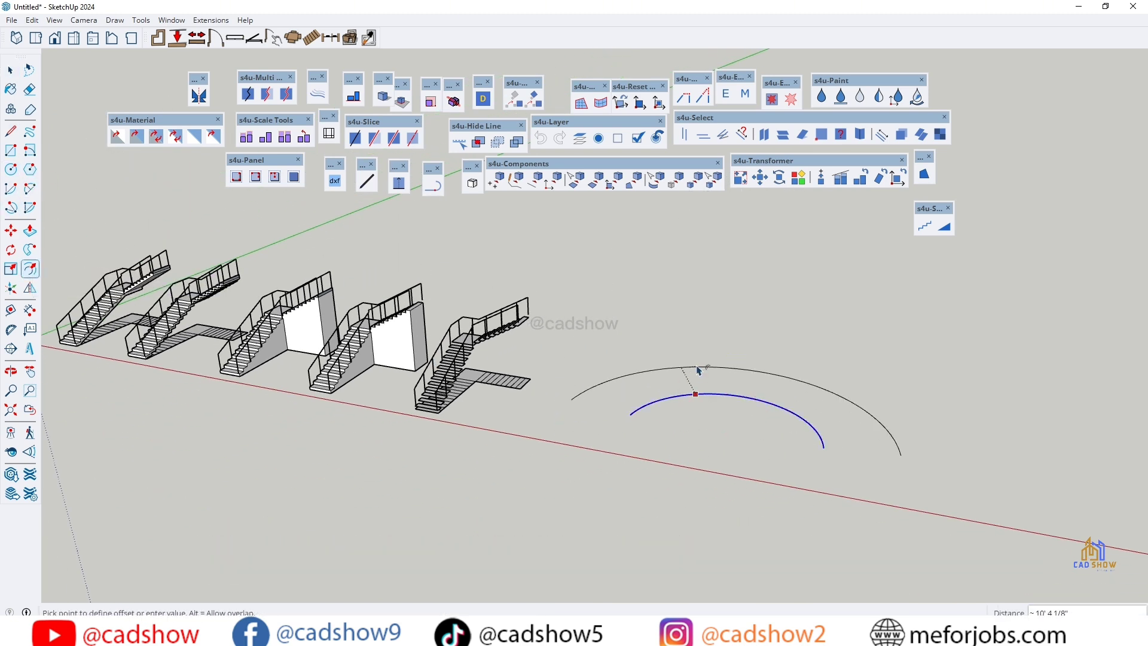
pyautogui.click(825, 448)
pyautogui.click(910, 456)
pyautogui.click(11, 371)
pyautogui.moveTo(533, 441)
pyautogui.mouseDown()
pyautogui.moveTo(861, 487)
pyautogui.moveTo(759, 508)
pyautogui.moveTo(808, 490)
pyautogui.mouseUp()
pyautogui.rightClick(648, 220)
pyautogui.click(704, 231)
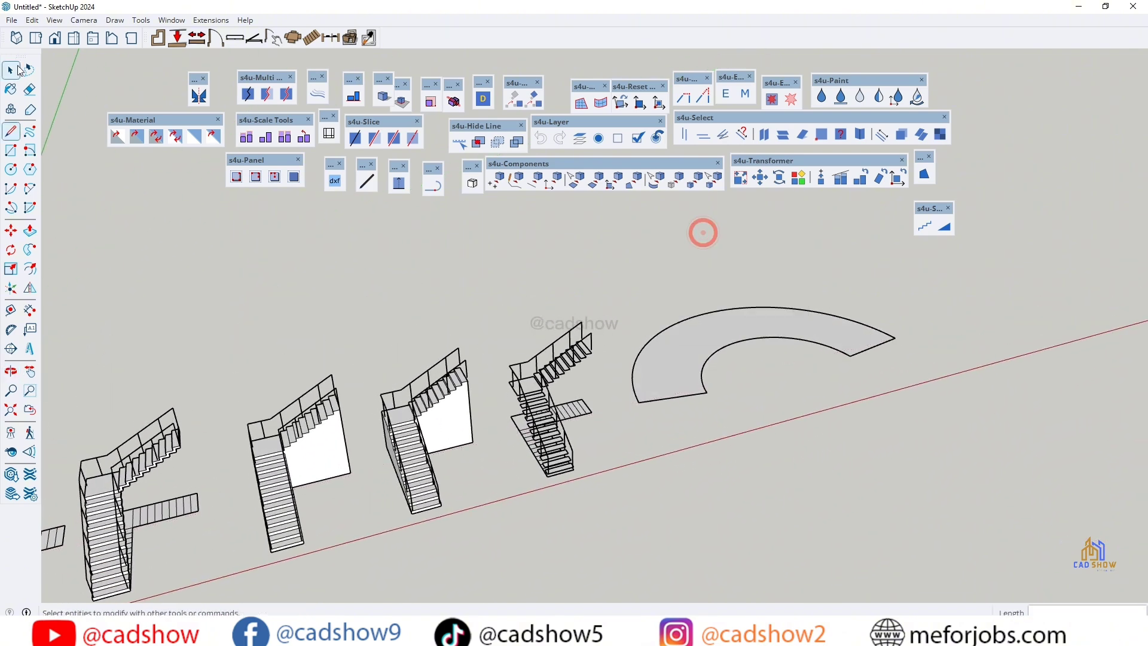
# - Start a Make Slope ramp on the curved face and set its raise to 3' and slab to 8 inches
pyautogui.click(757, 341)
pyautogui.click(945, 226)
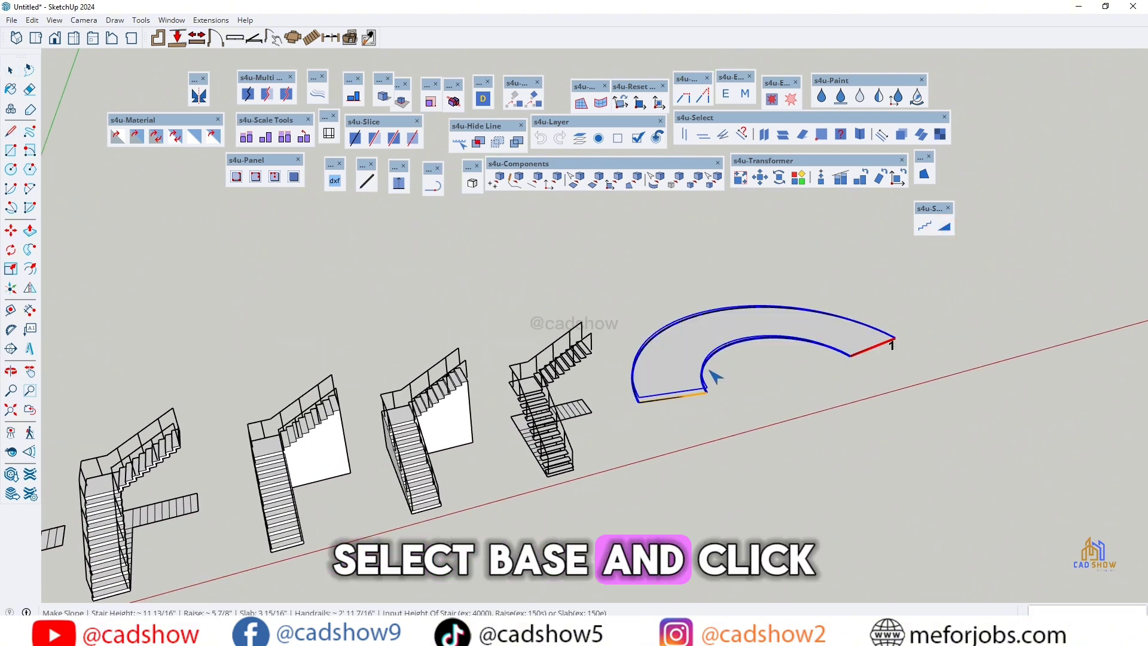
pyautogui.rightClick(716, 332)
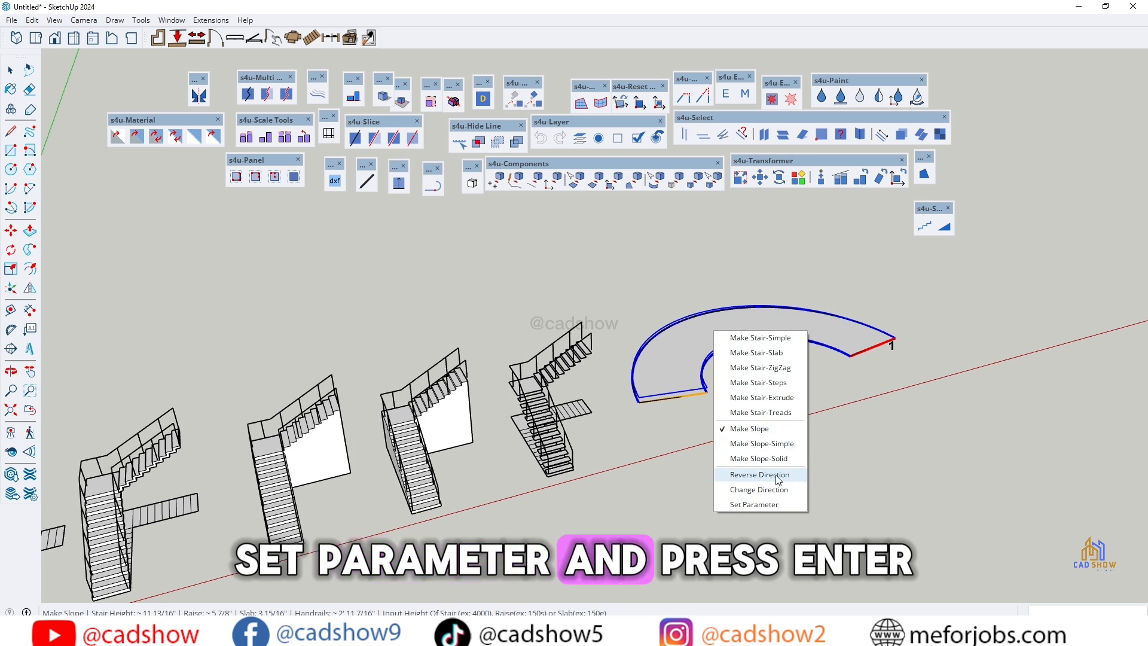
pyautogui.click(780, 505)
pyautogui.moveTo(588, 209); pyautogui.dragTo(522, 210)
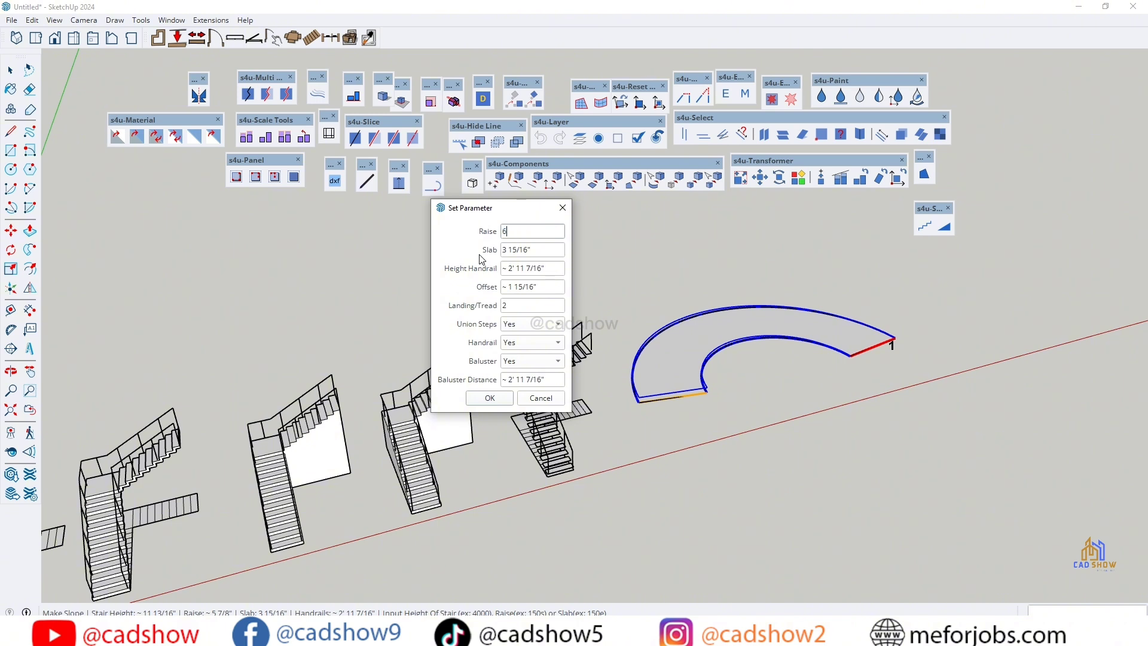
pyautogui.write("3'")
pyautogui.press('Tab')
pyautogui.write('8')
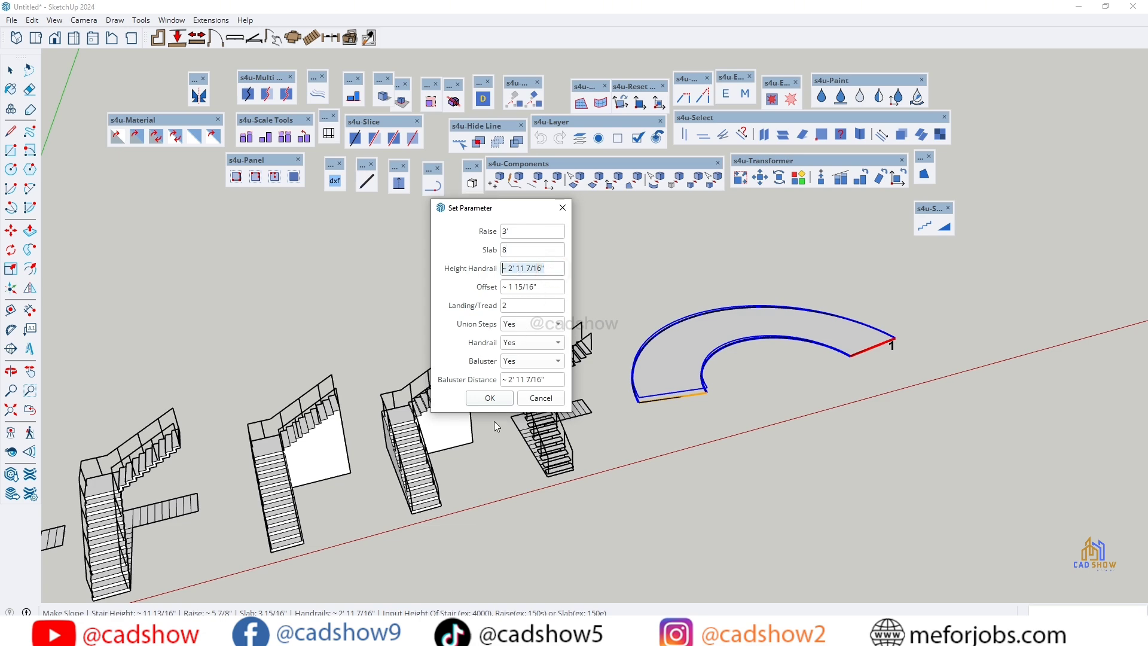
pyautogui.click(494, 397)
# - Reverse the ramp's direction to start at the end nearest the stairs, and generate the Make Slope ramp
pyautogui.scroll(3, 494, 398)
pyautogui.rightClick(699, 321)
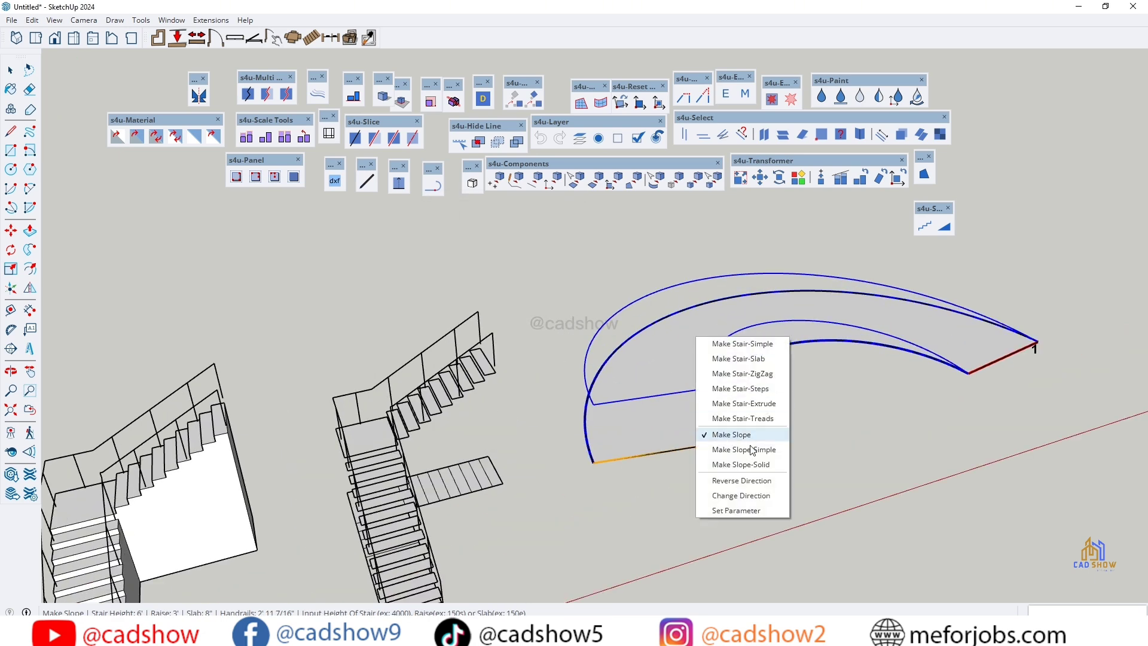
pyautogui.click(744, 479)
pyautogui.rightClick(730, 322)
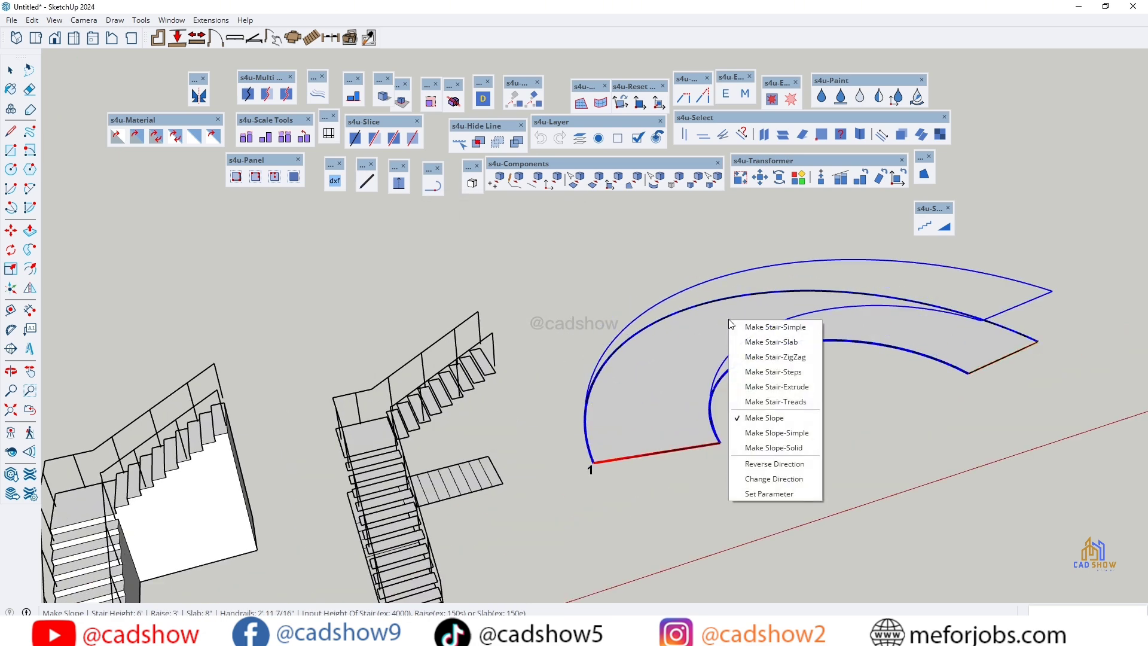
pyautogui.click(769, 466)
pyautogui.rightClick(700, 335)
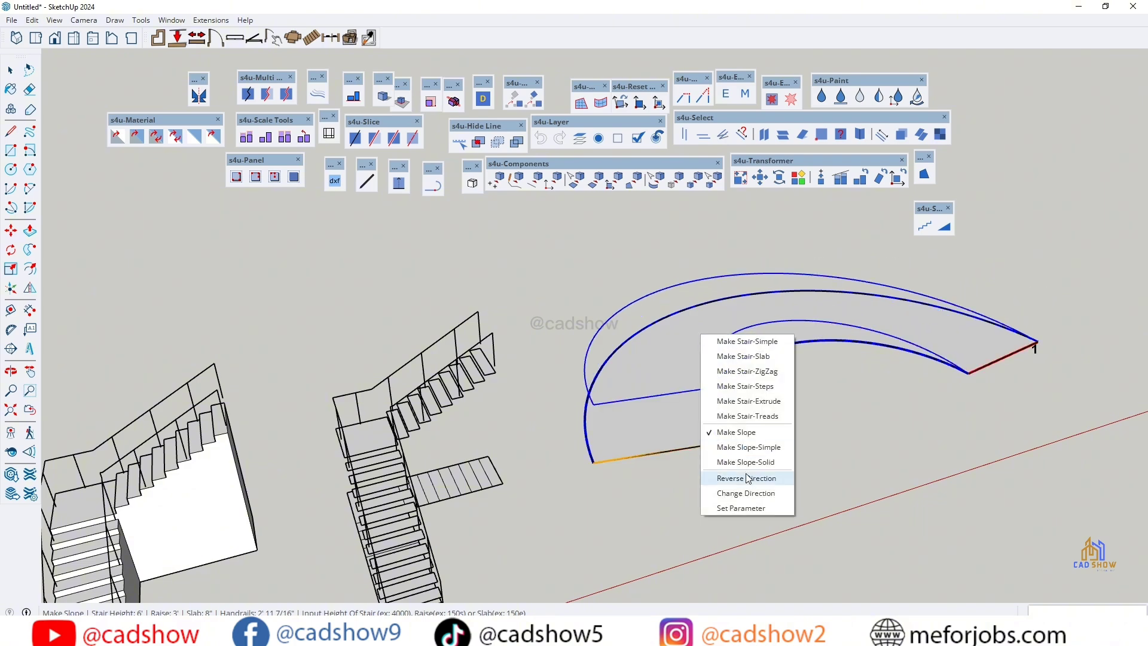
pyautogui.click(747, 476)
pyautogui.press('Return')
pyautogui.scroll(1, 607, 337)
pyautogui.scroll(-3, 607, 340)
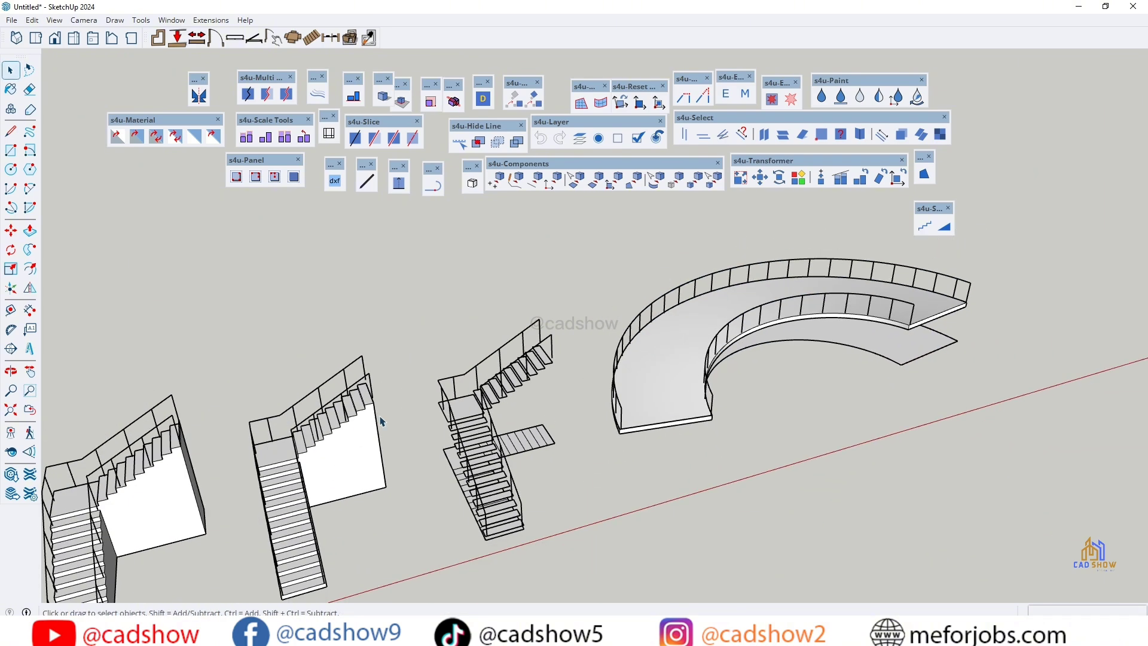
# - Build a Make Slope-Simple ramp on the large open-ring face beyond the curved ramp
pyautogui.click(11, 371)
pyautogui.moveTo(726, 445); pyautogui.dragTo(849, 445)
pyautogui.scroll(4, 730, 287)
pyautogui.scroll(-5, 328, 346)
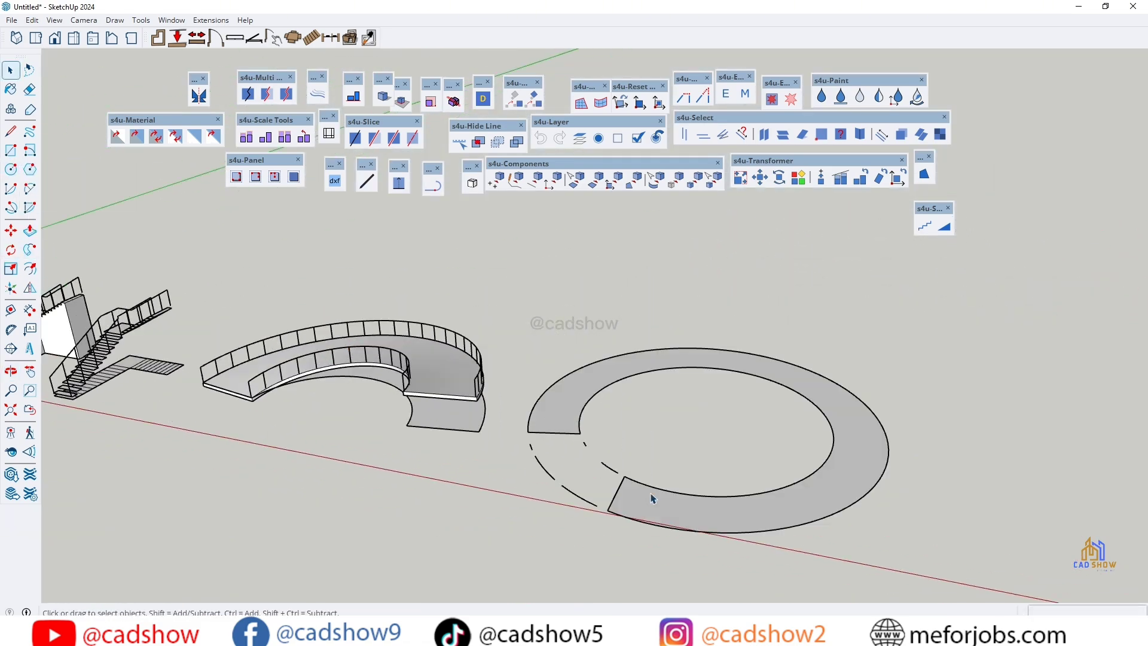
pyautogui.doubleClick(568, 392)
pyautogui.click(945, 226)
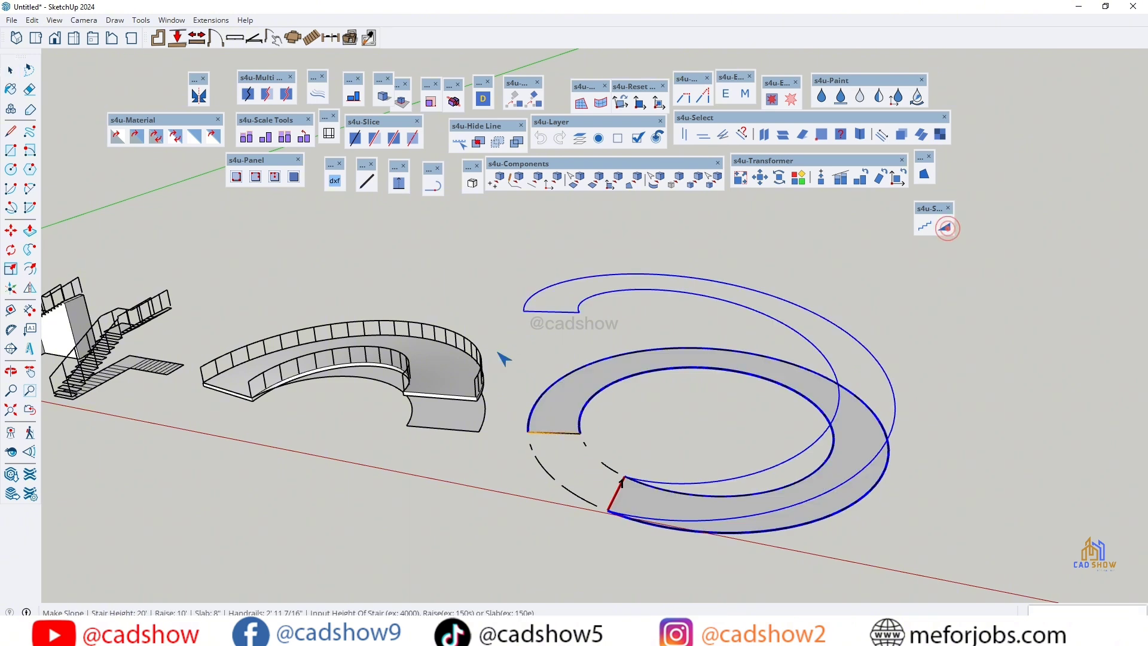
pyautogui.rightClick(589, 292)
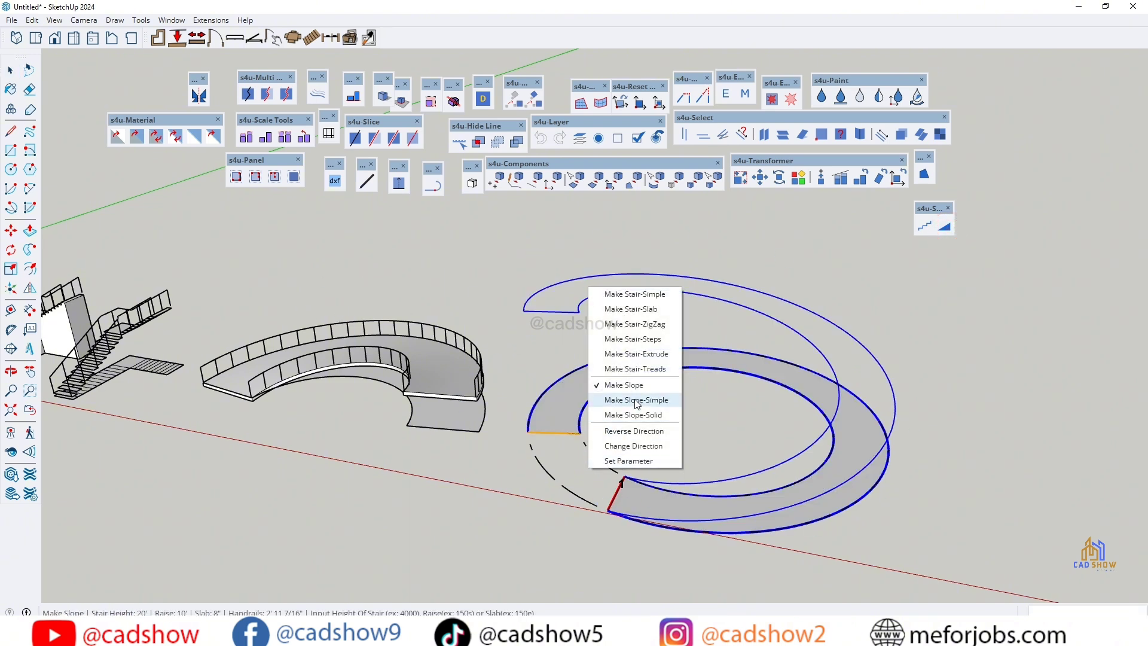
pyautogui.click(634, 419)
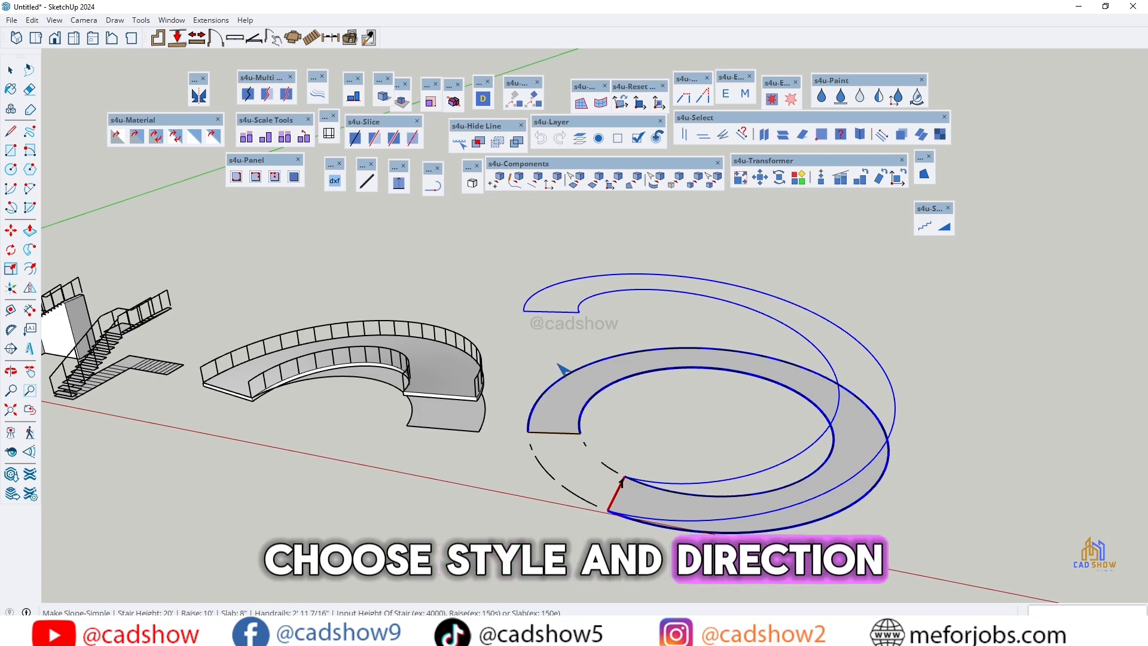
# - Move the open-ring face out from under the circular ramp, farther along the red axis
pyautogui.scroll(3, 726, 493)
pyautogui.scroll(-3, 516, 463)
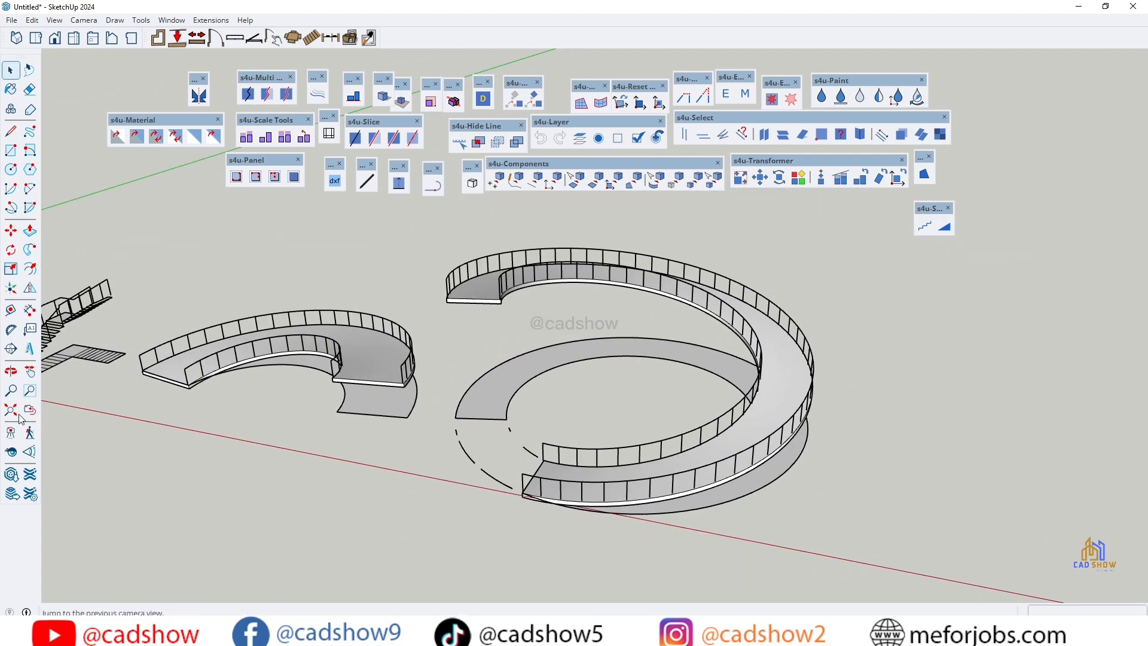
pyautogui.moveTo(558, 468); pyautogui.dragTo(487, 405)
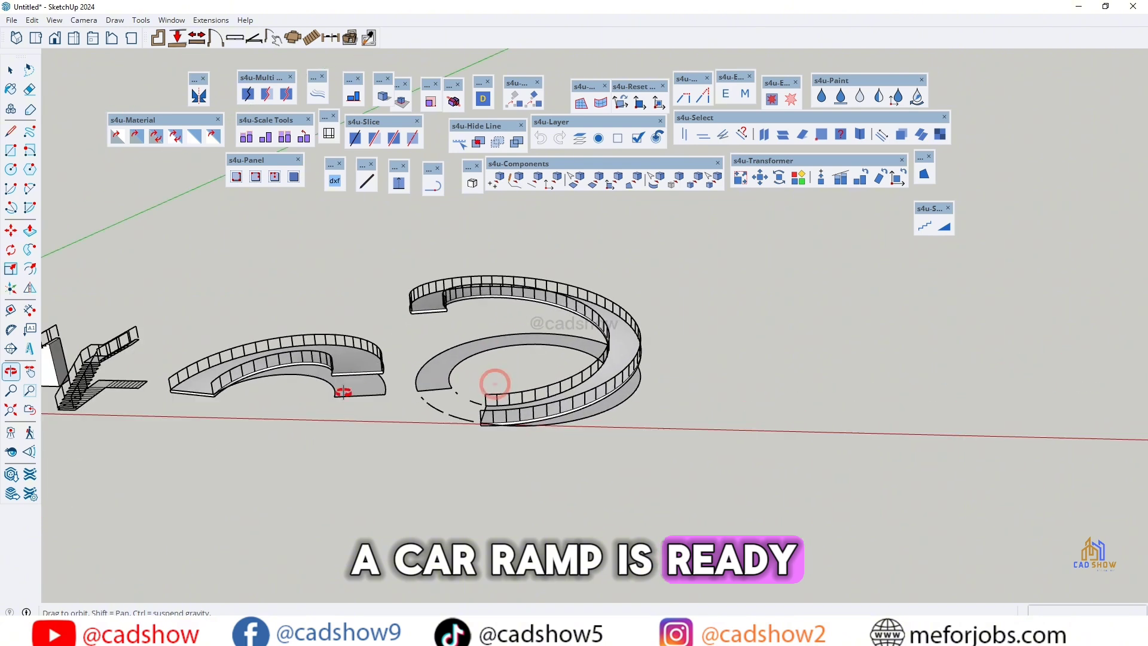
pyautogui.rightClick(428, 349)
pyautogui.click(429, 351)
pyautogui.click(441, 367)
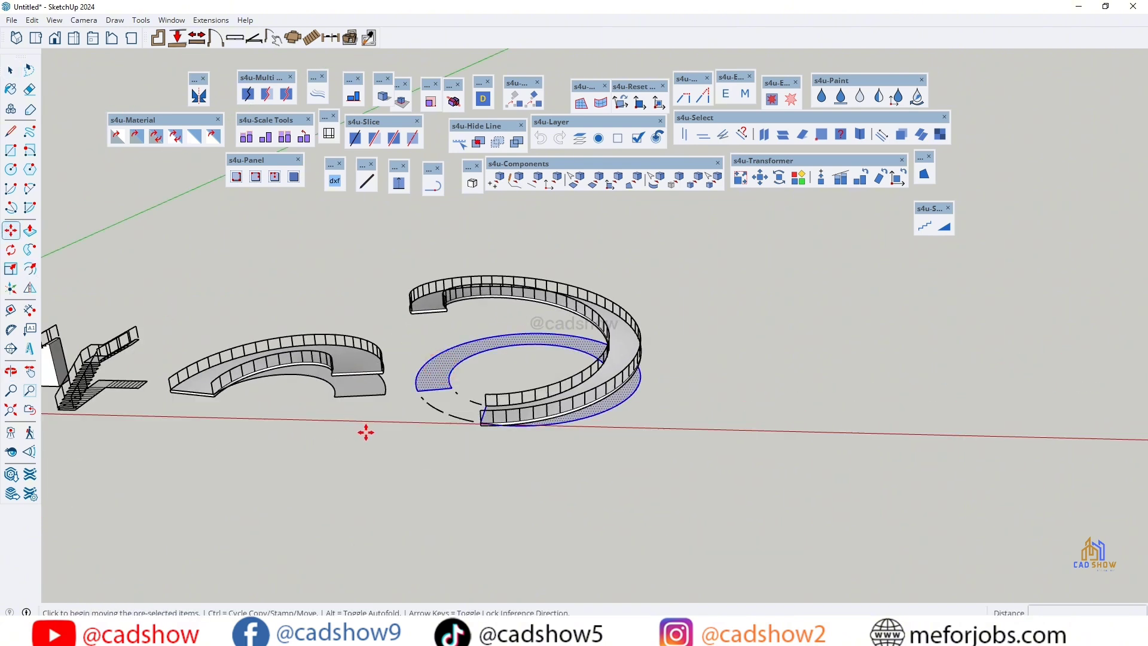
pyautogui.click(412, 456)
pyautogui.click(753, 459)
# - Build a Make Slope-Solid ramp on the moved open-ring face
pyautogui.scroll(1, 914, 362)
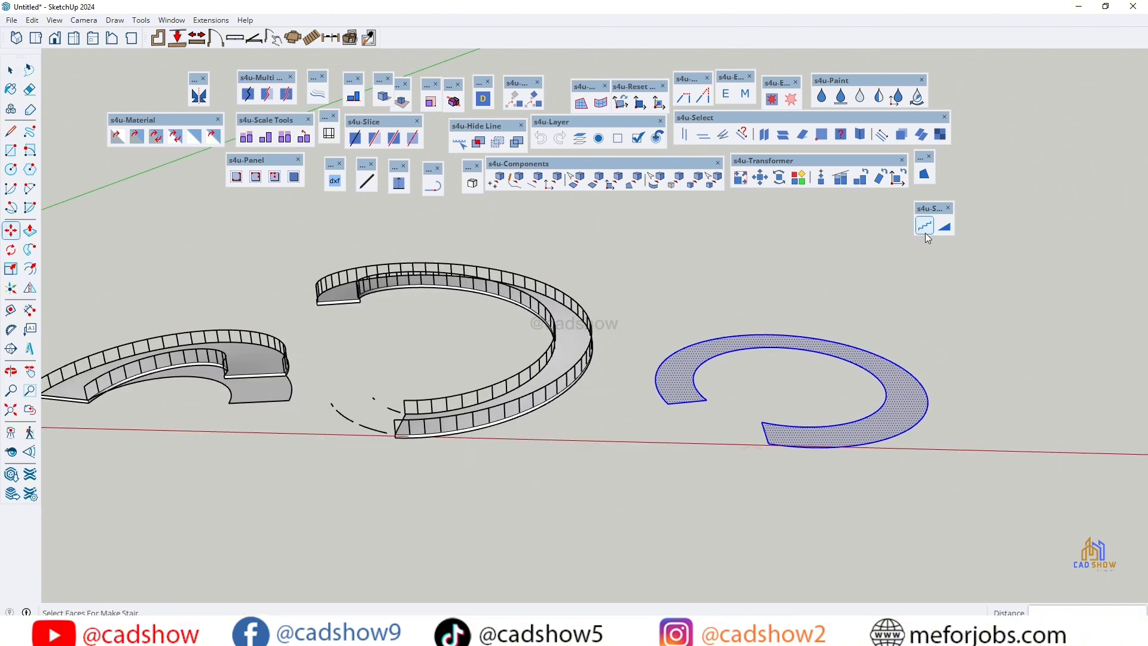
pyautogui.rightClick(870, 326)
pyautogui.click(897, 453)
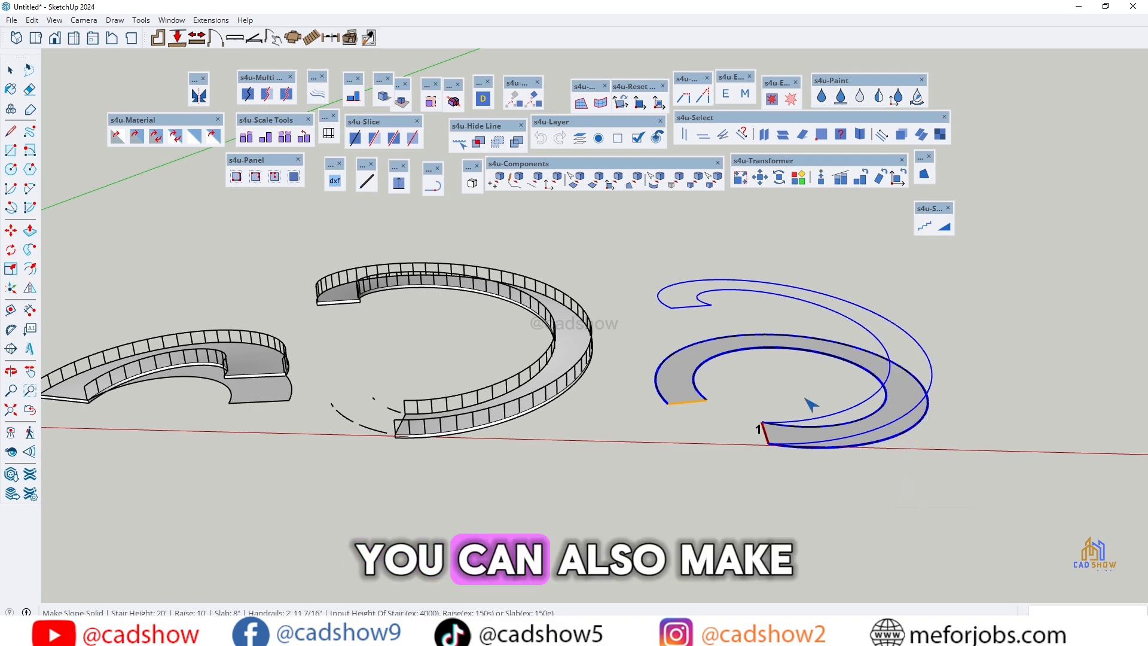
pyautogui.click(811, 405)
pyautogui.scroll(3, 837, 353)
pyautogui.click(11, 372)
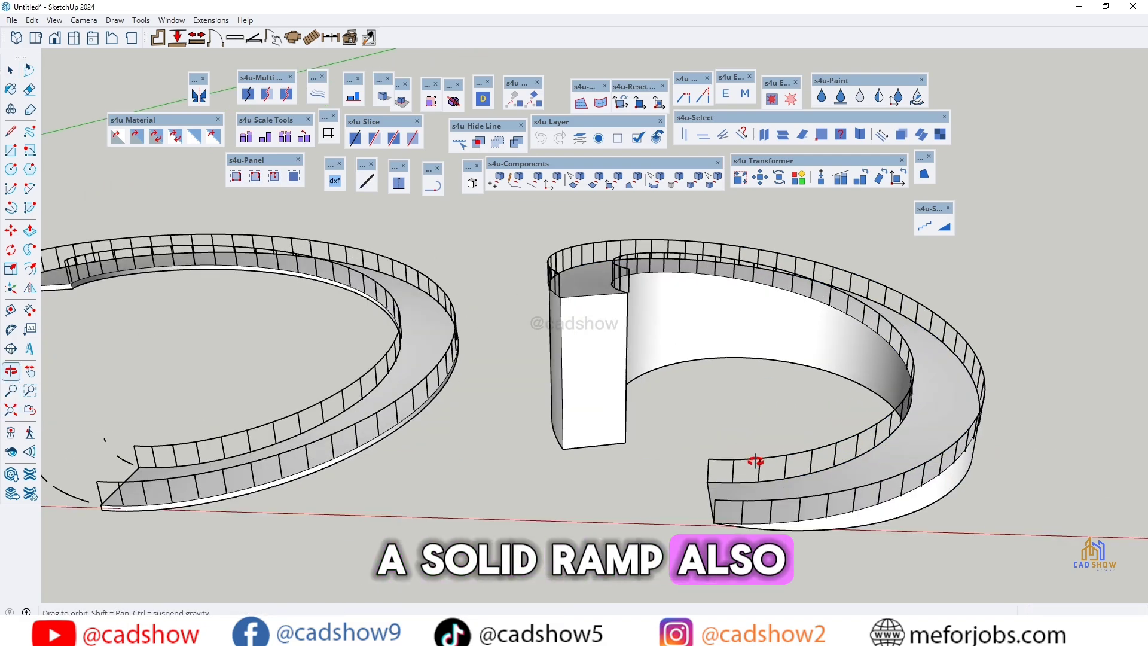
pyautogui.moveTo(756, 461); pyautogui.dragTo(728, 341)
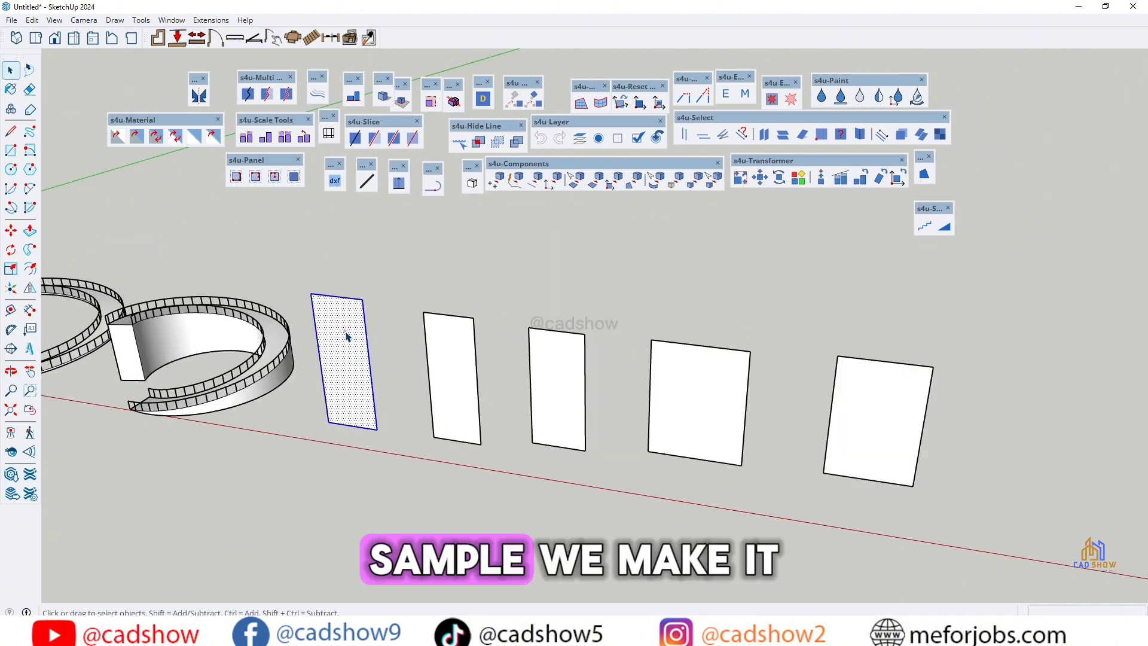
pyautogui.rightClick(347, 337)
pyautogui.click(397, 434)
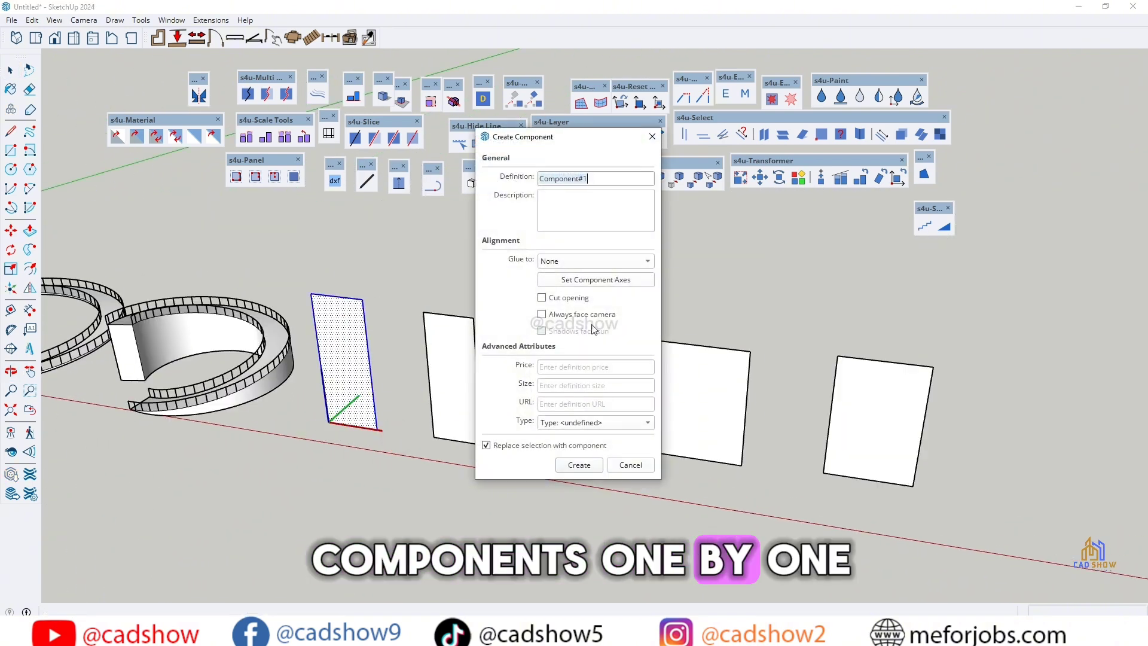
pyautogui.click(636, 467)
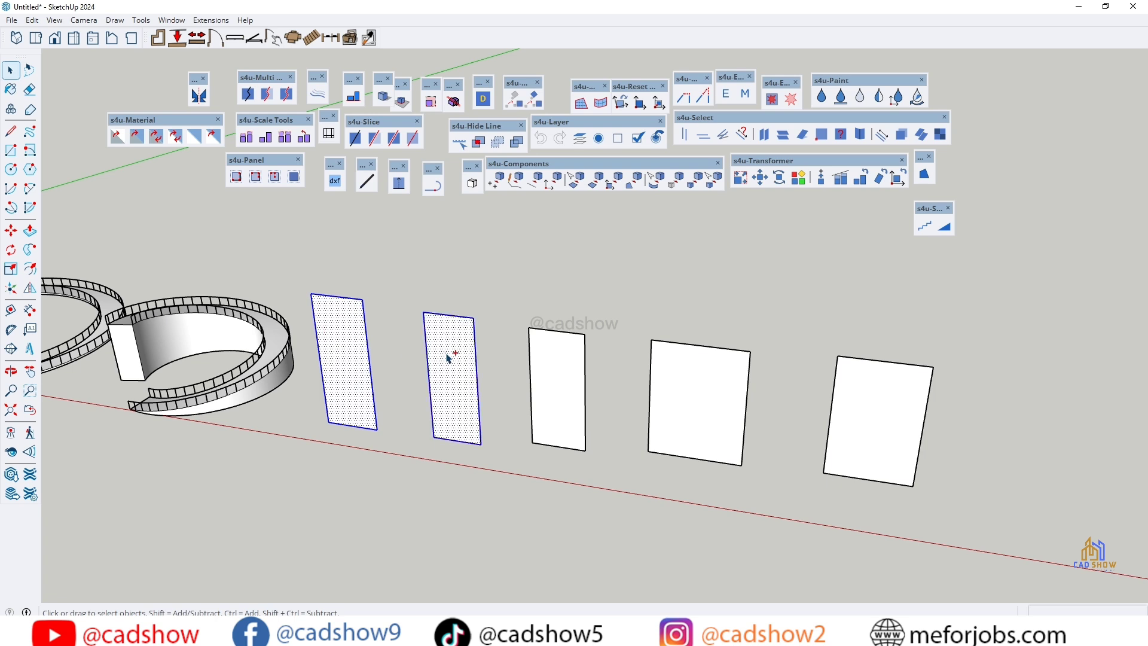
# - Select all five sample panels, turn them into components with the s4u Components tool, and open the first one to check it
pyautogui.keyDown('ctrl'); pyautogui.click(687, 377); pyautogui.keyUp('ctrl')
pyautogui.keyDown('ctrl'); pyautogui.click(885, 402); pyautogui.keyUp('ctrl')
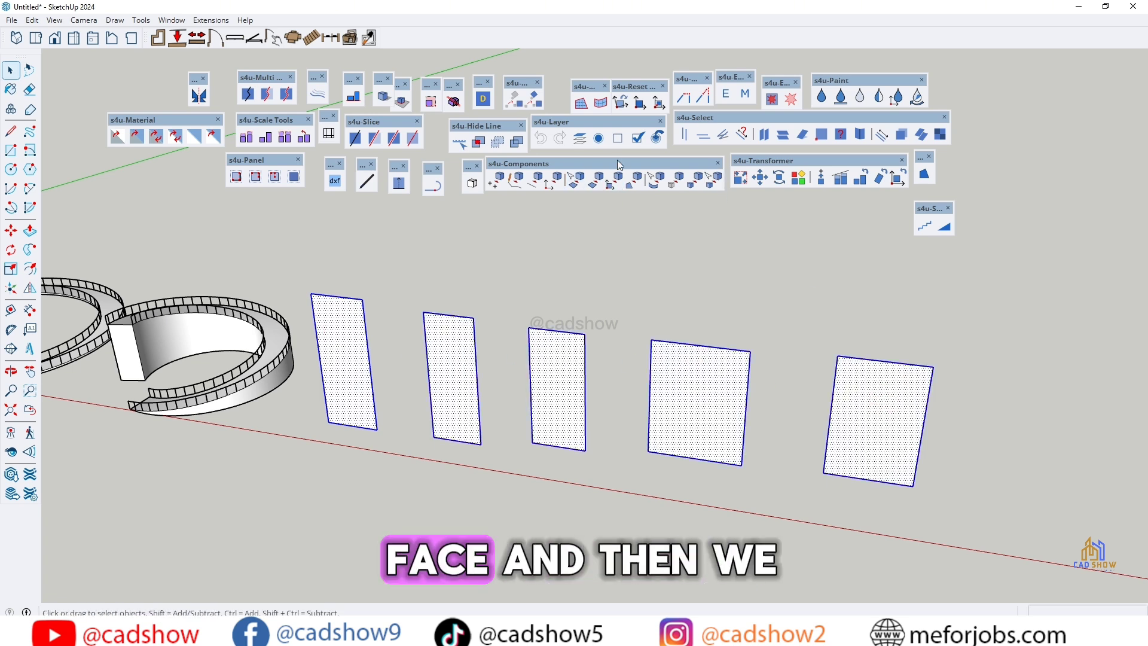
pyautogui.click(612, 185)
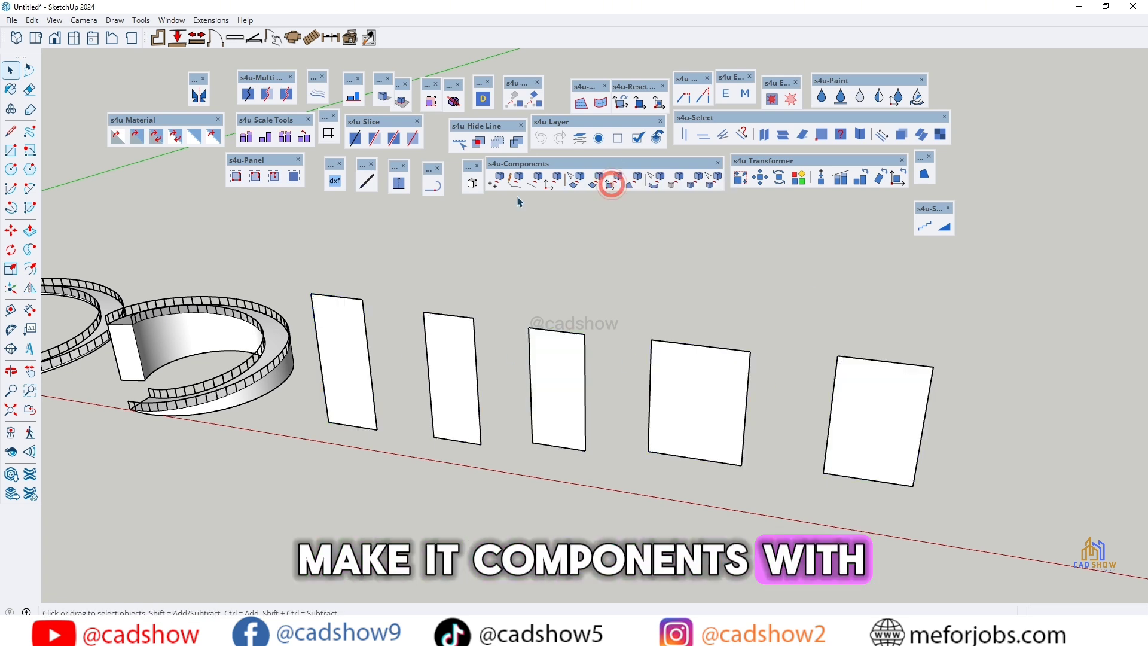
pyautogui.doubleClick(352, 340)
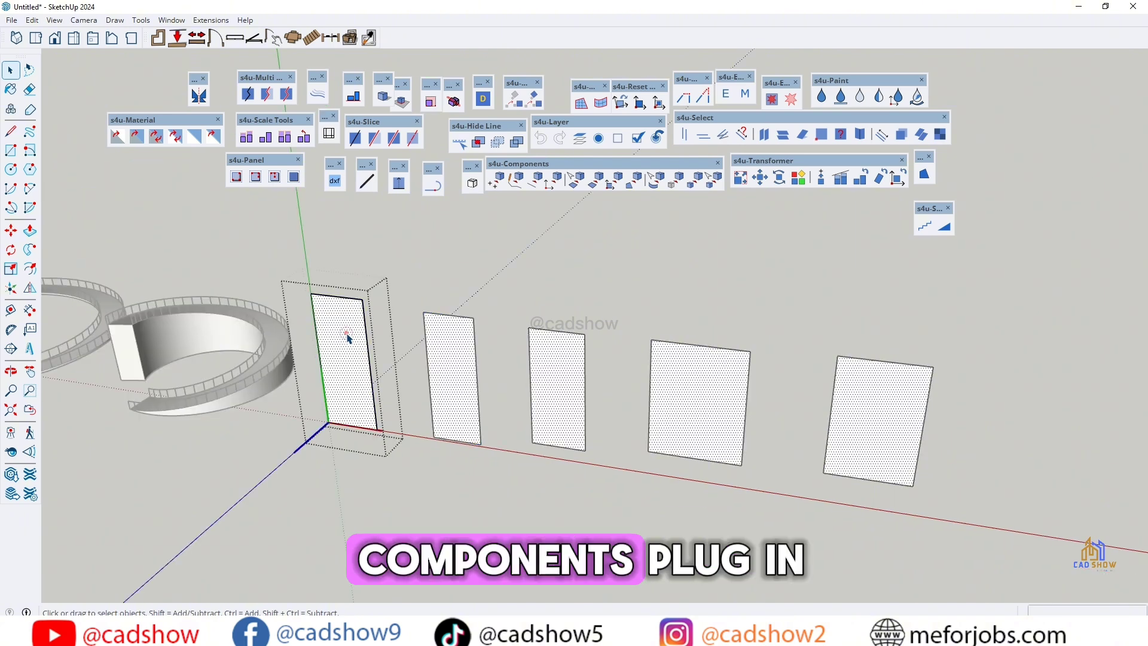
pyautogui.click(582, 276)
# - Paint the panel components with Brick Antique 01 and open the second panel to check the material inside it
pyautogui.press('b')
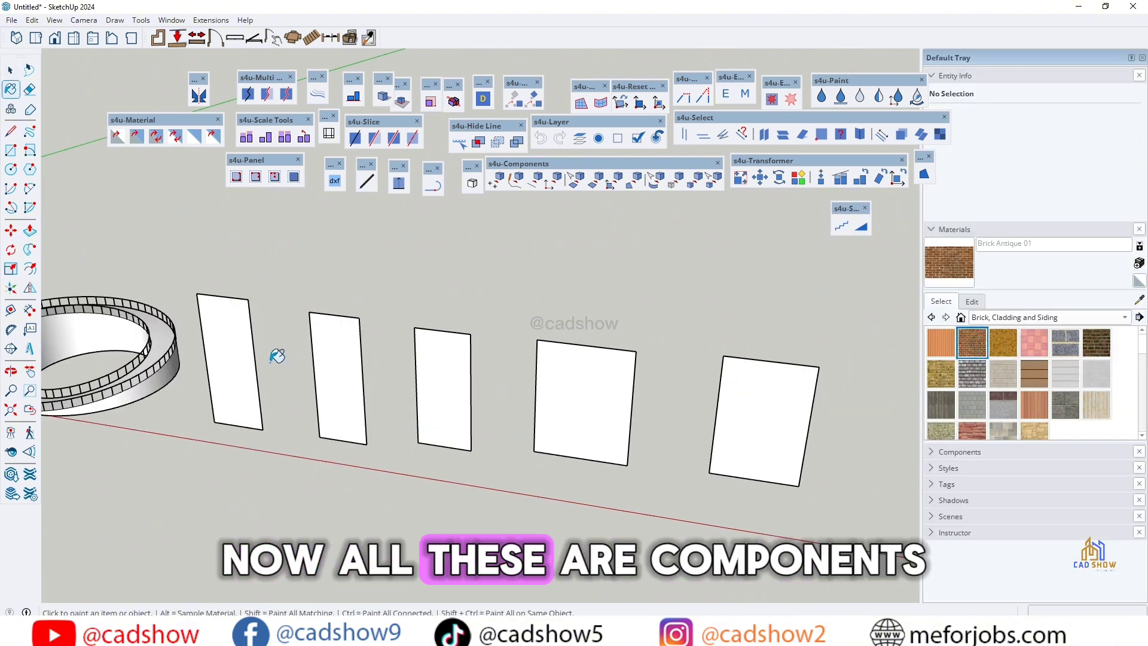
pyautogui.click(244, 329)
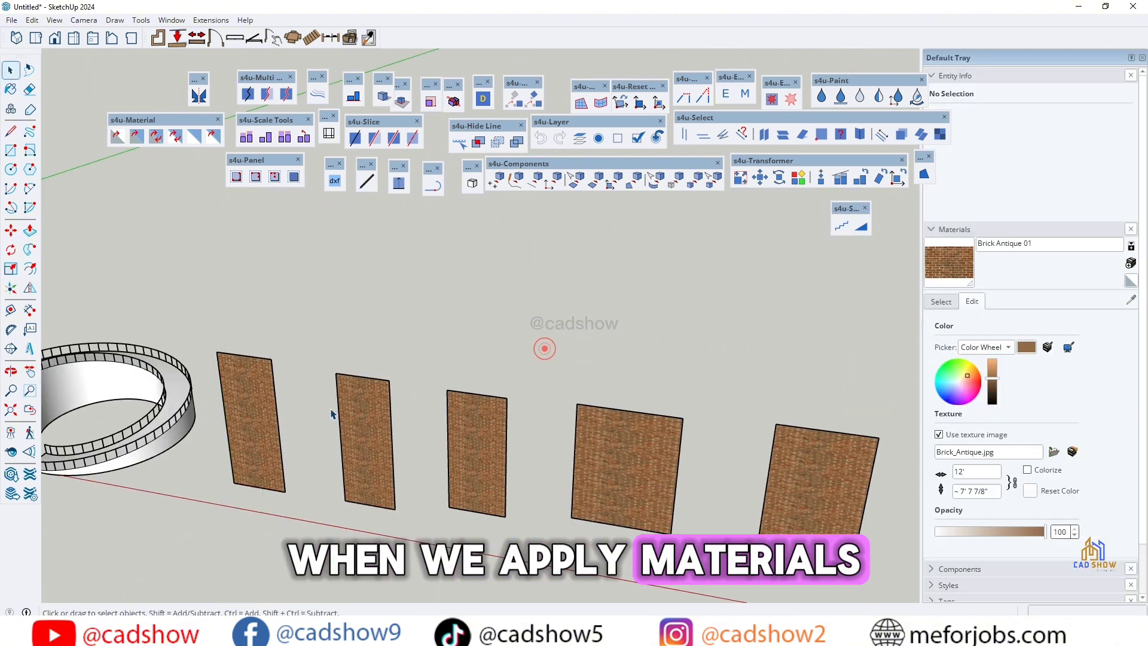
pyautogui.doubleClick(372, 371)
pyautogui.scroll(-1, 377, 360)
pyautogui.doubleClick(364, 390)
pyautogui.scroll(-1, 365, 383)
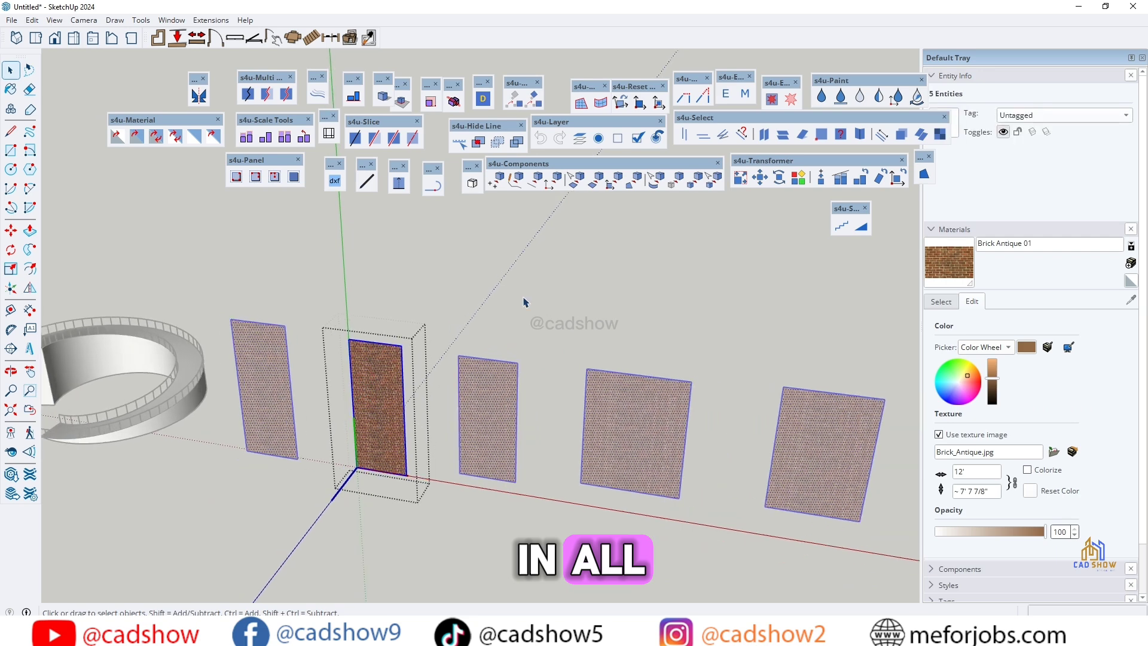
pyautogui.click(549, 283)
# - Turn all faces of the L-shaped stair plan to their front side with the s4u Reverse front face to view tool
pyautogui.scroll(-3, 212, 394)
pyautogui.moveTo(180, 405); pyautogui.dragTo(677, 443, button='middle')
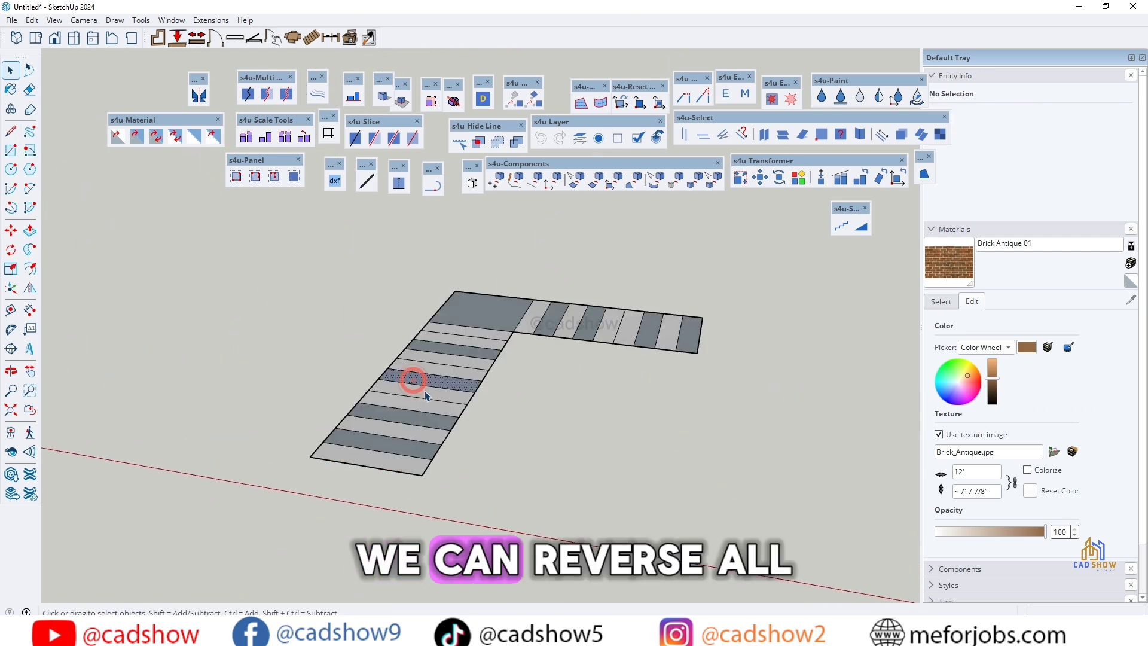
pyautogui.moveTo(230, 241); pyautogui.dragTo(766, 506)
pyautogui.moveTo(166, 117); pyautogui.dragTo(546, 227)
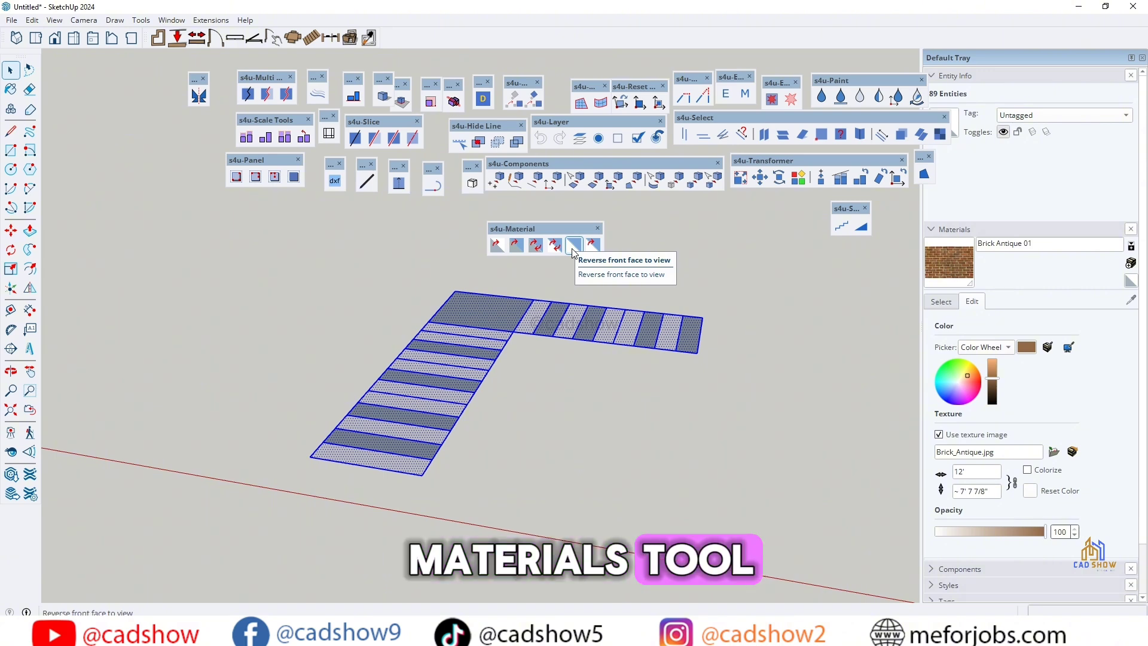
pyautogui.click(573, 251)
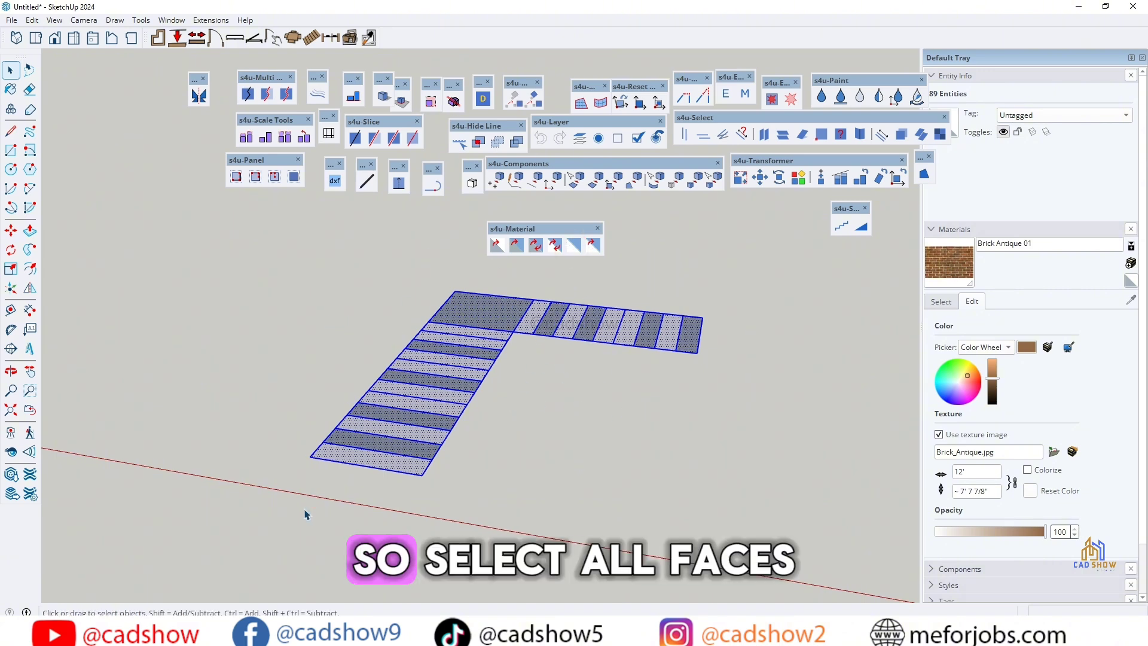
pyautogui.moveTo(483, 280); pyautogui.dragTo(435, 452, button='middle')
pyautogui.moveTo(435, 453); pyautogui.dragTo(479, 267)
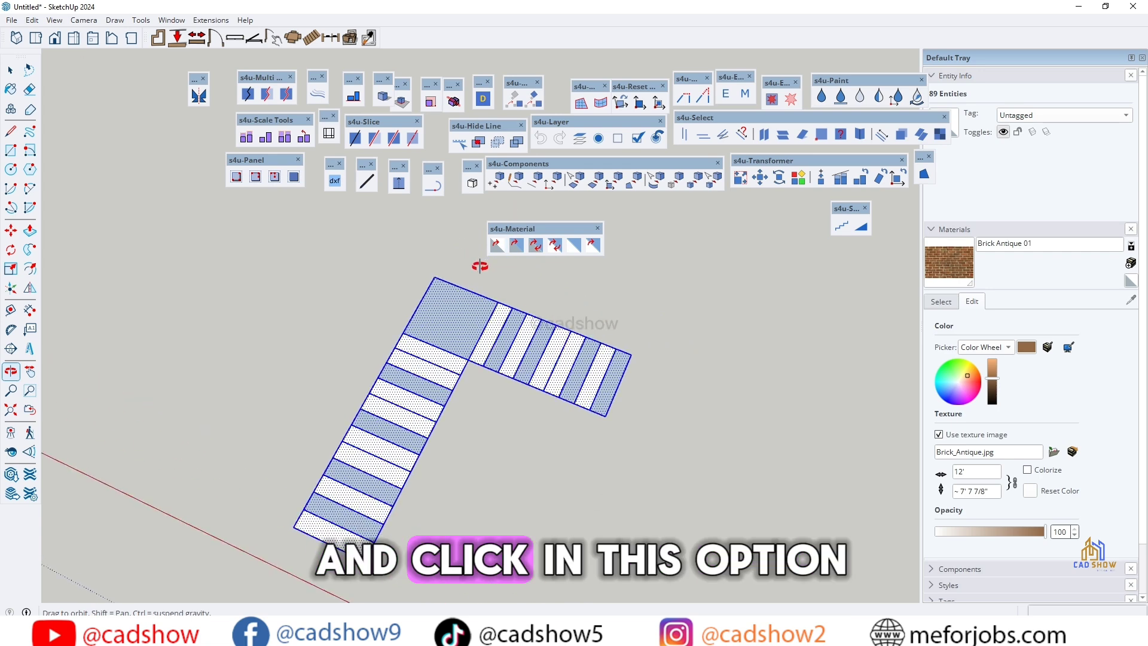
pyautogui.rightClick(348, 292)
pyautogui.click(364, 296)
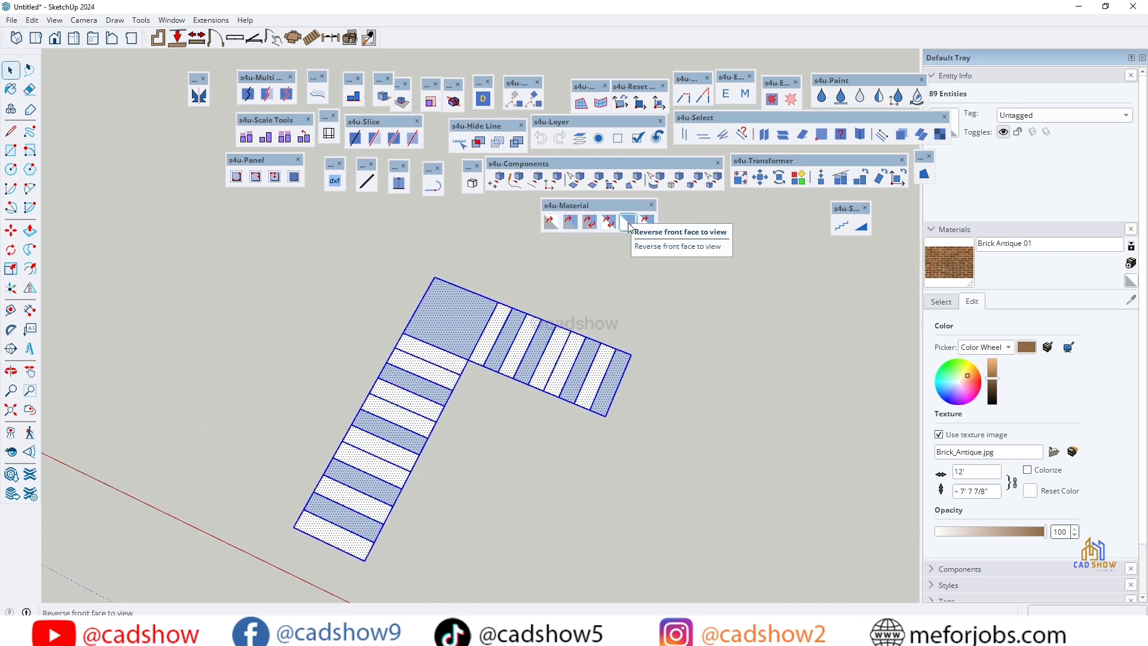
pyautogui.click(628, 223)
pyautogui.scroll(9, 476, 345)
pyautogui.scroll(-8, 471, 320)
pyautogui.click(373, 245)
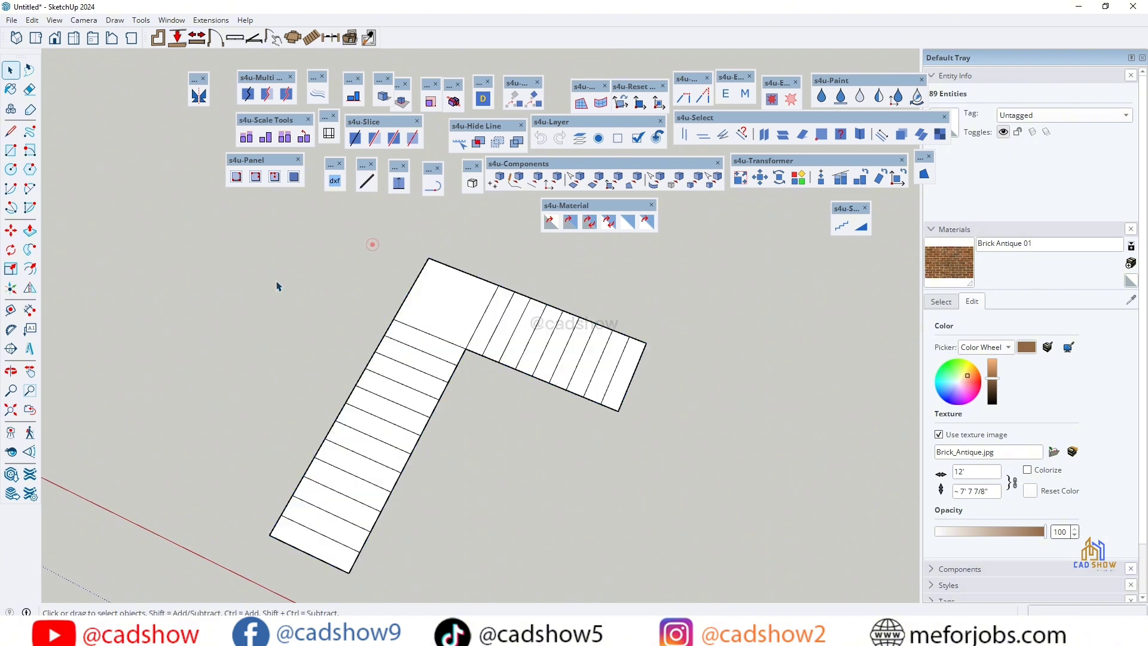
# - Hide the landing's outer edges and several tread lines in both runs of the L-shaped plan with the s4u Hide Line tool
pyautogui.scroll(-3, 252, 310)
pyautogui.moveTo(469, 123); pyautogui.dragTo(455, 202)
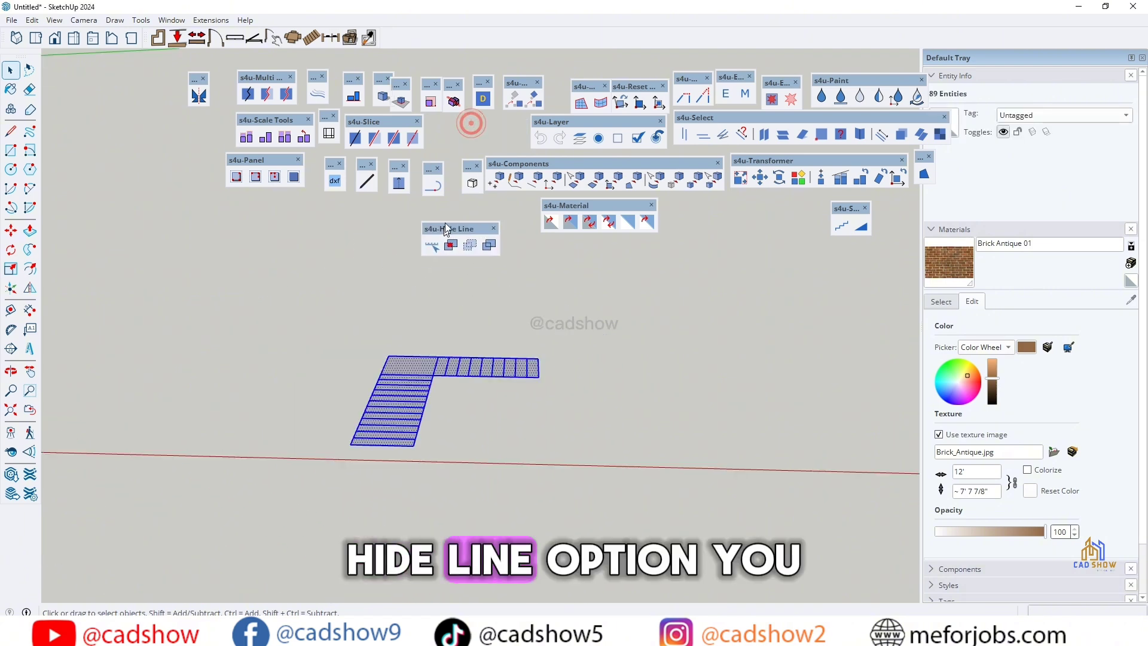
pyautogui.click(444, 220)
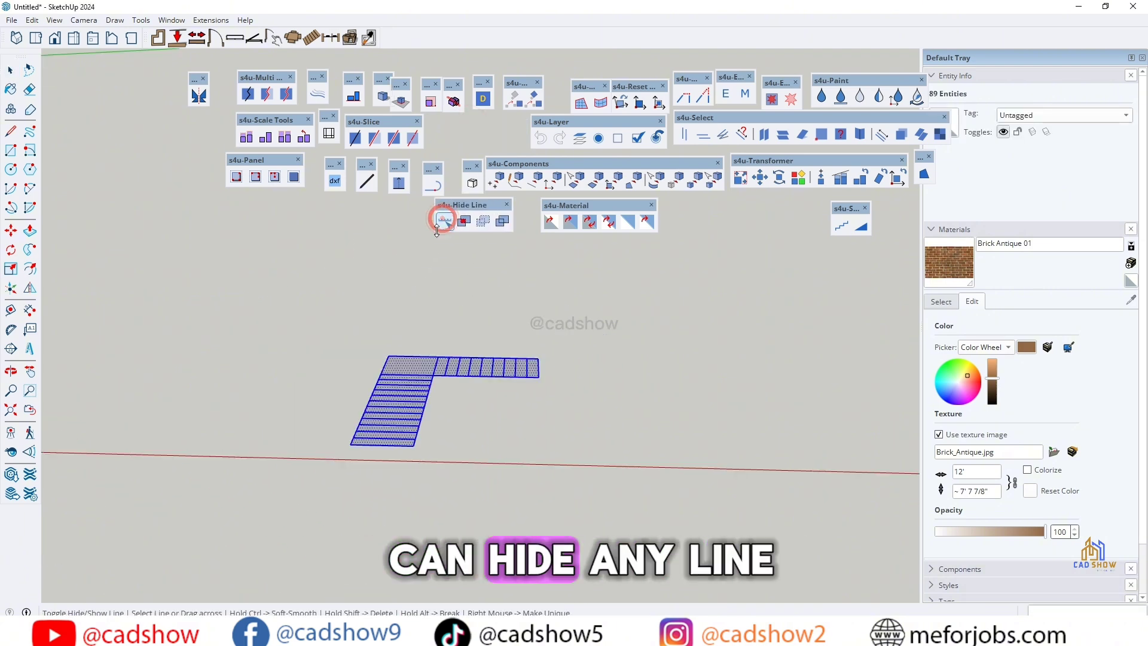
pyautogui.scroll(5, 439, 382)
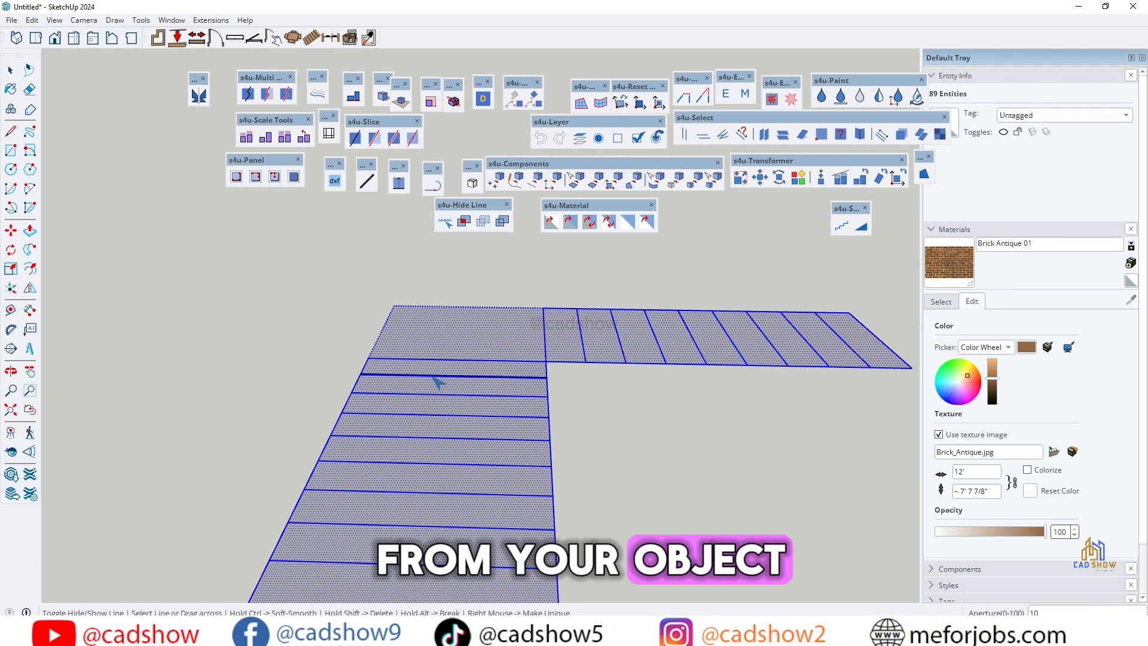
pyautogui.click(435, 377)
pyautogui.click(603, 404)
pyautogui.scroll(3, 533, 346)
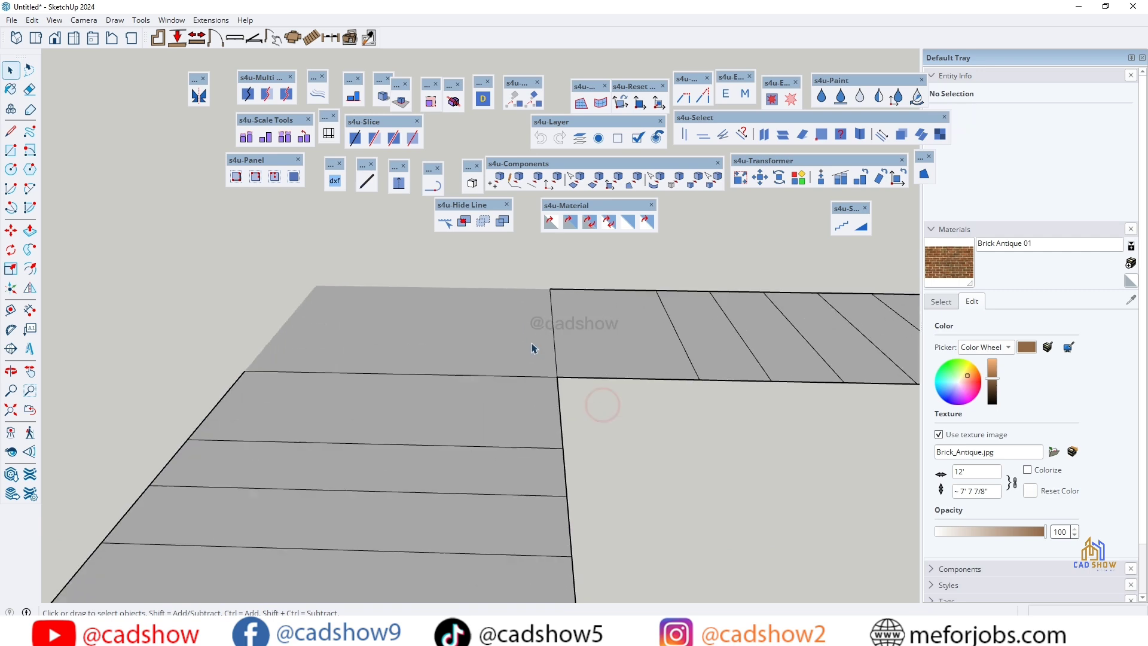
pyautogui.scroll(-1, 420, 331)
pyautogui.click(449, 224)
pyautogui.scroll(-2, 384, 323)
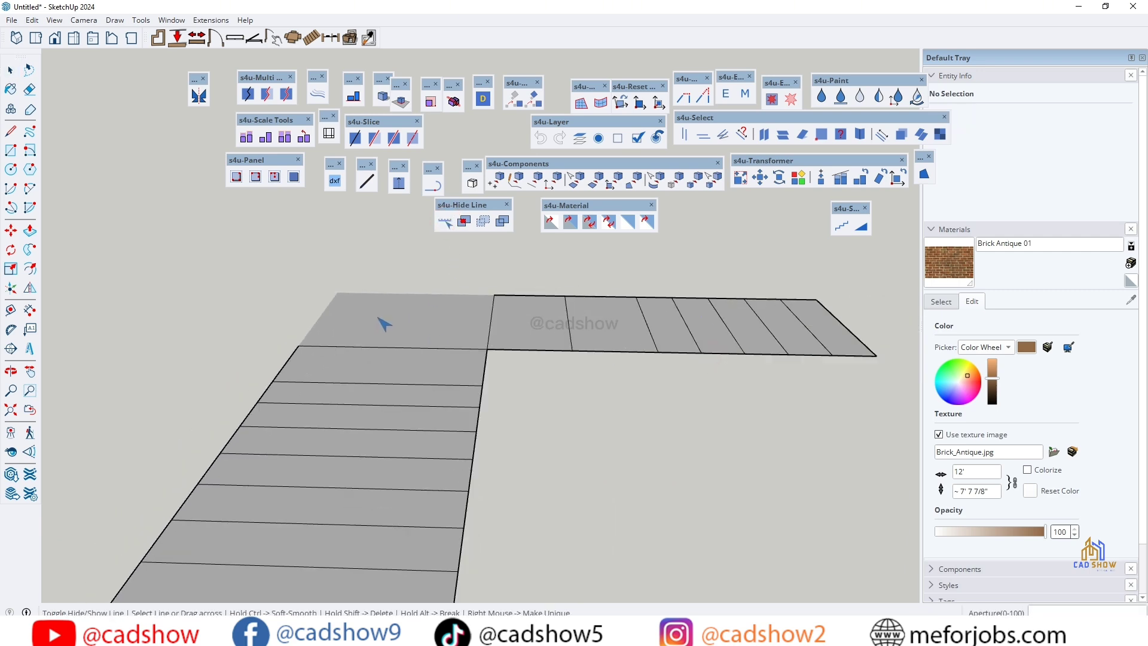
pyautogui.scroll(-3, 385, 287)
# - Hide all edges of the selected landing, short run and adjoining treads at once with the s4u Hide Line tools
pyautogui.hotkey('ctrl', 'a')
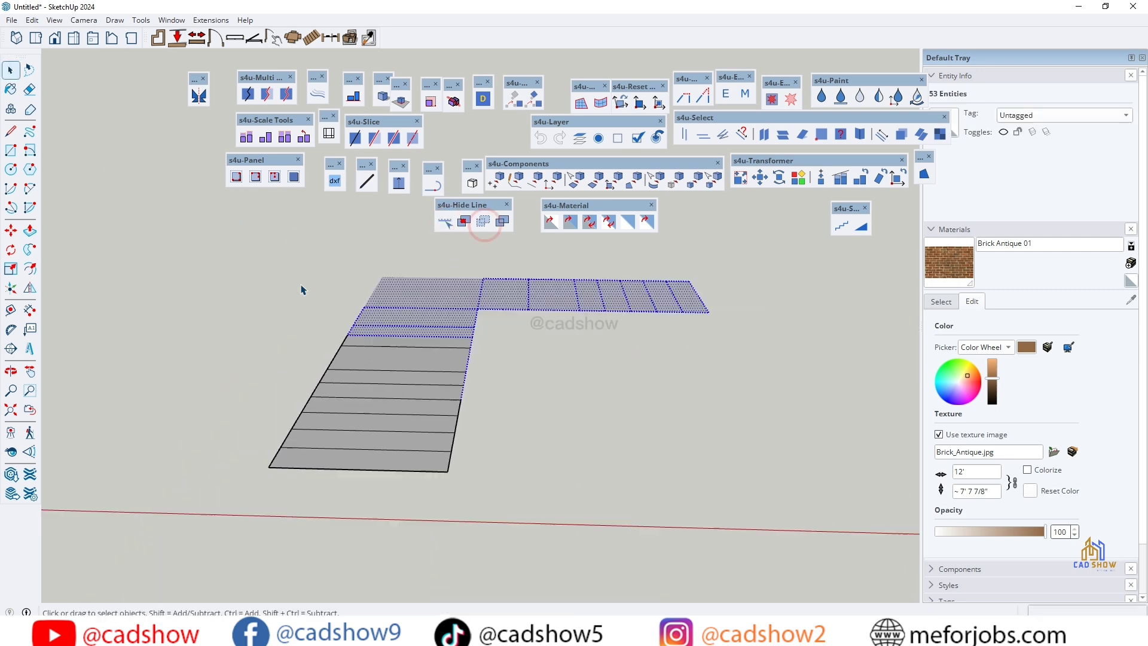
pyautogui.scroll(3, 512, 363)
pyautogui.scroll(2, 418, 334)
pyautogui.click(415, 346)
pyautogui.click(436, 269)
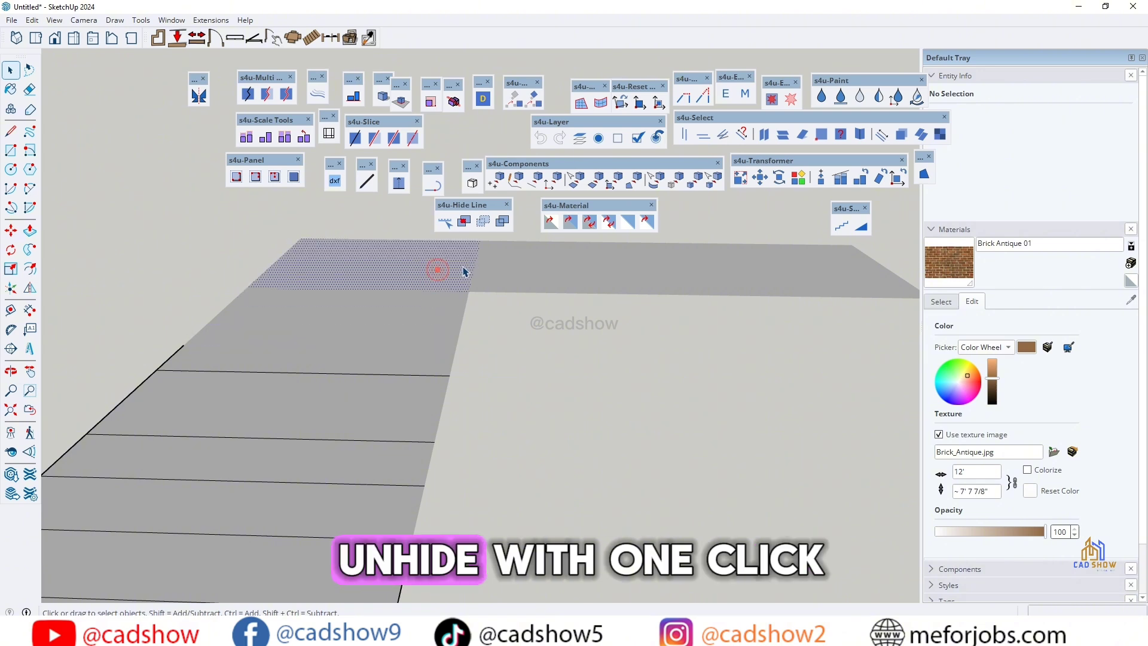
# - Select the whole L-shaped stair plan and unhide all its lines with the s4u Hide Line tools
pyautogui.scroll(-1, 480, 287)
pyautogui.scroll(-3, 495, 303)
pyautogui.moveTo(279, 249); pyautogui.dragTo(718, 464)
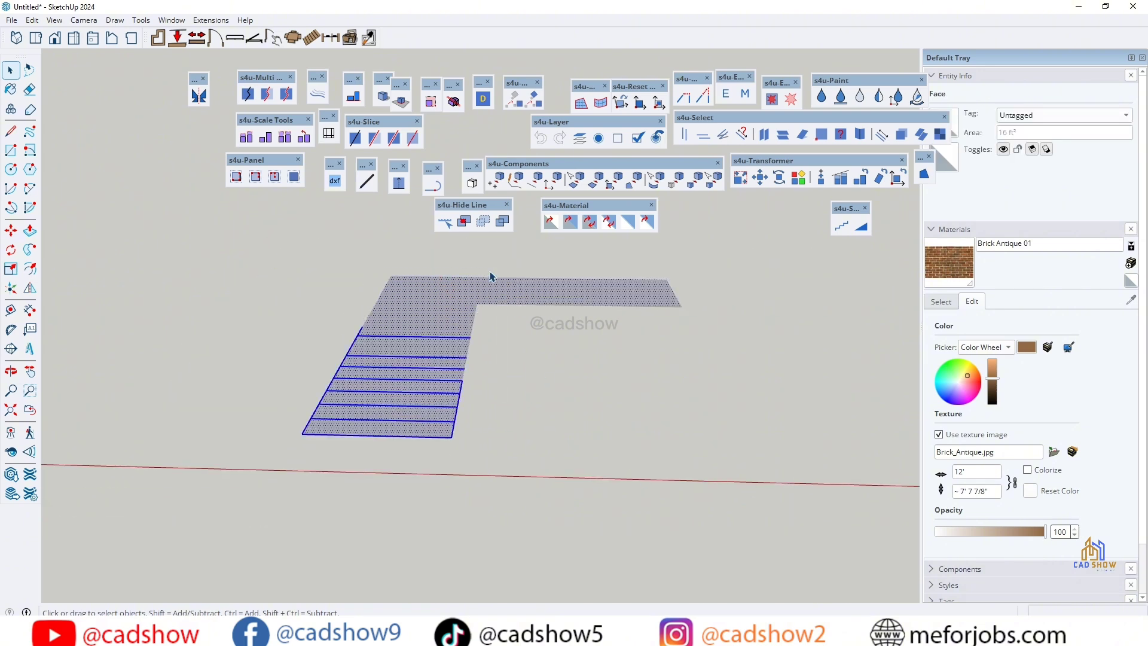
pyautogui.click(502, 227)
pyautogui.scroll(3, 456, 317)
pyautogui.scroll(-1, 456, 317)
pyautogui.click(329, 229)
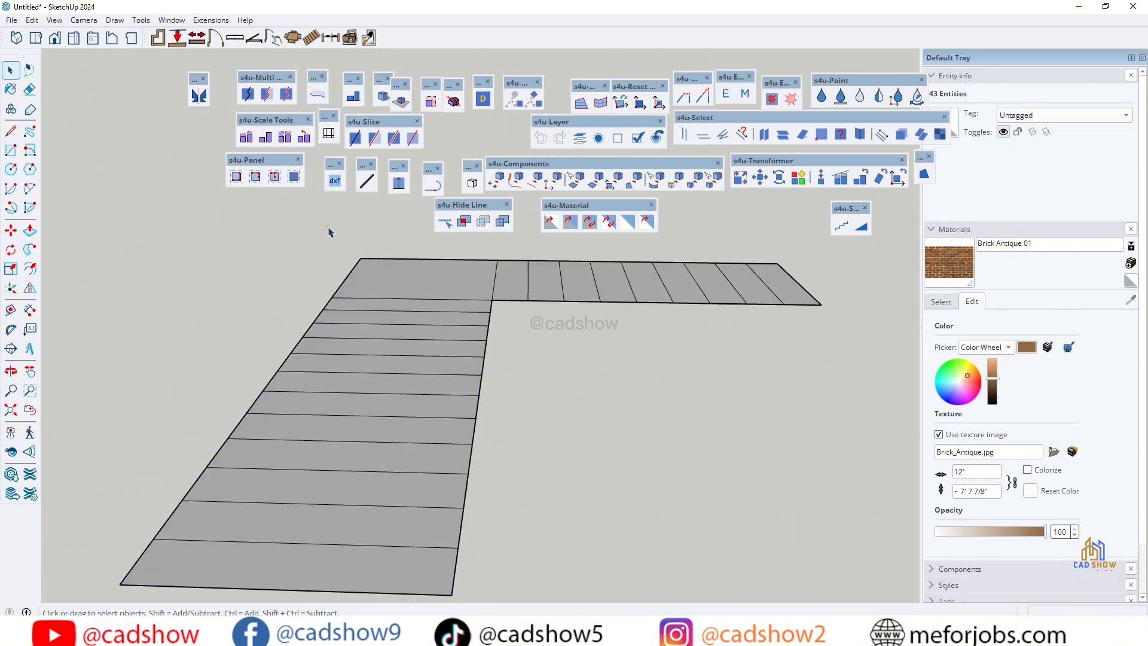
# - Draw a vertical face along the line between the landing and the long stair run with the s4u two-point tool
pyautogui.click(362, 183)
pyautogui.click(338, 240)
pyautogui.scroll(-3, 367, 402)
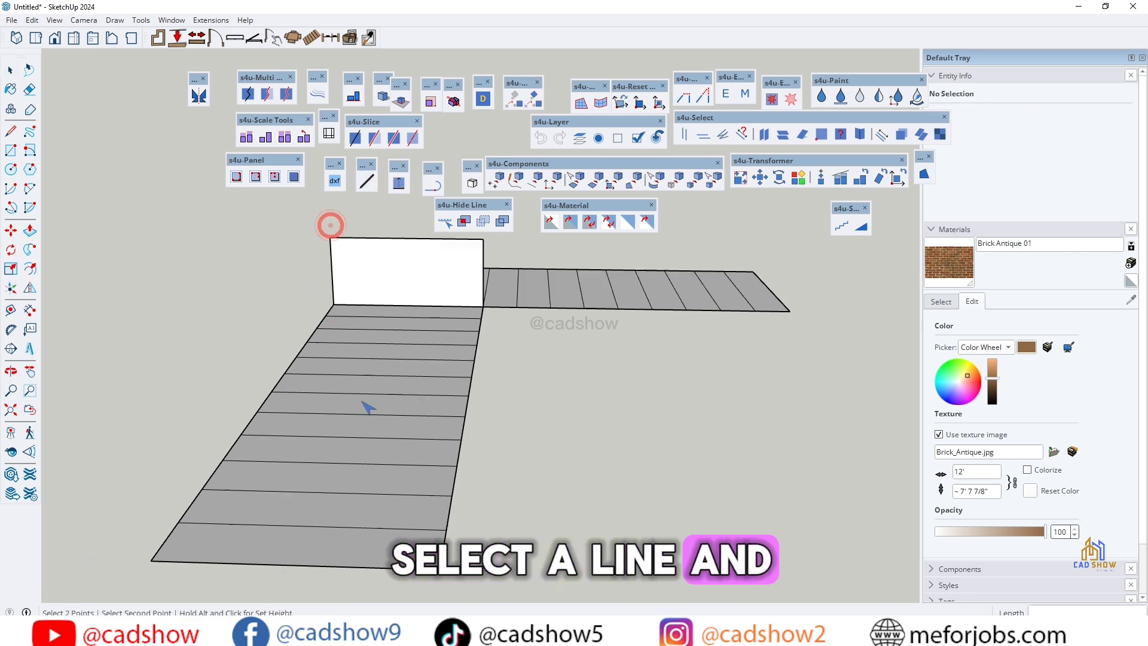
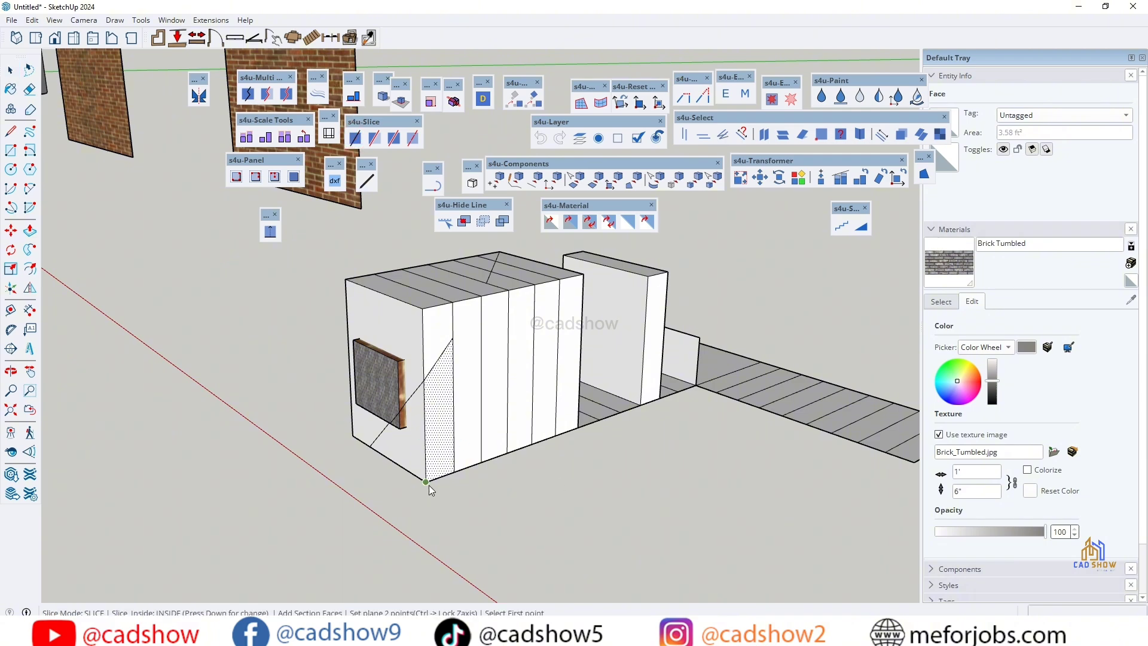
# - Slice diagonally across the bottom corner of the first strip on the extruded block with the s4u Slice tool
pyautogui.scroll(3, 456, 386)
pyautogui.click(637, 341)
pyautogui.scroll(-5, 604, 413)
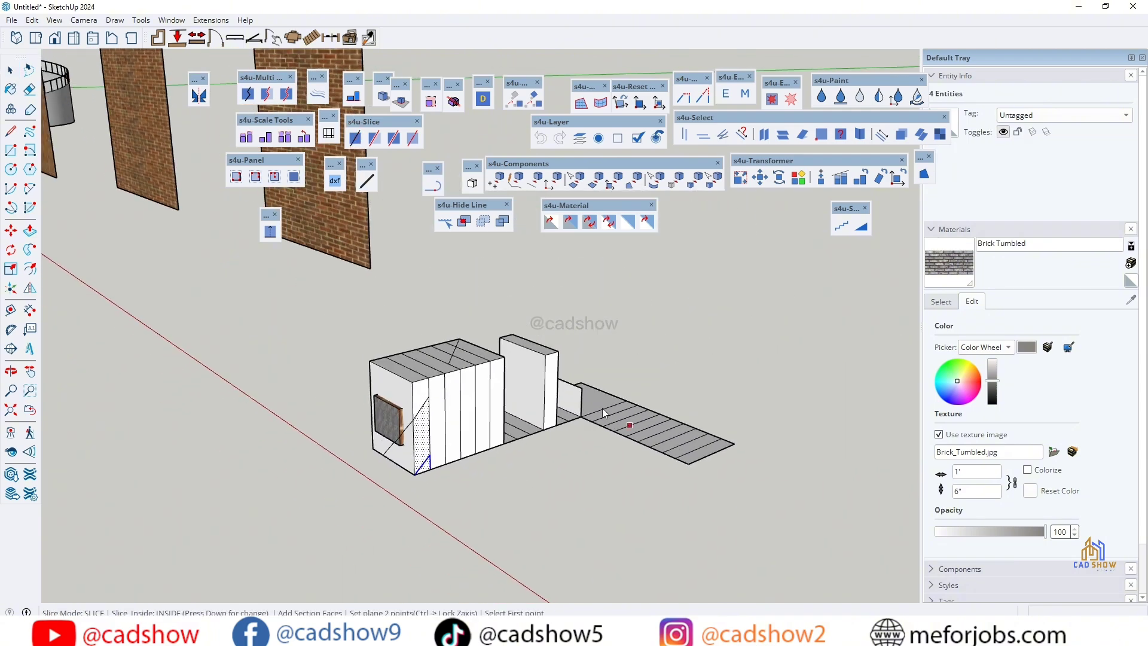
# - Lengthen the box group to about 16' 7" with s4u Scale Reference, measured from its bottom corner
pyautogui.scroll(2, 449, 377)
pyautogui.scroll(2, 521, 486)
pyautogui.moveTo(520, 487); pyautogui.dragTo(213, 379, button='middle')
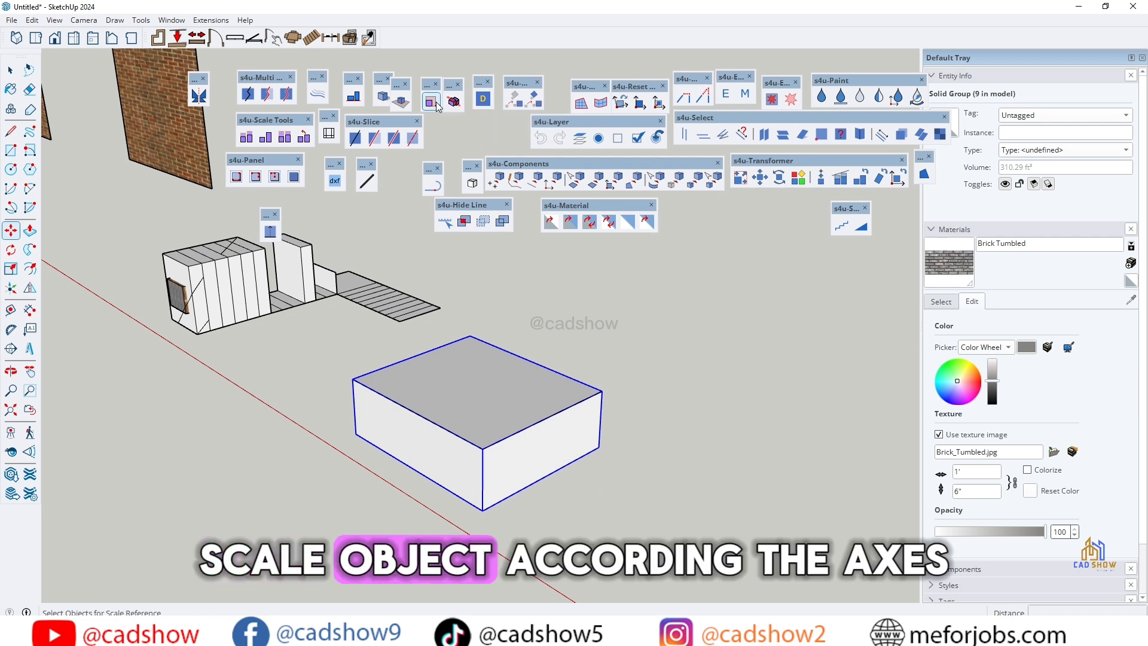
pyautogui.click(436, 102)
pyautogui.click(354, 435)
pyautogui.click(479, 514)
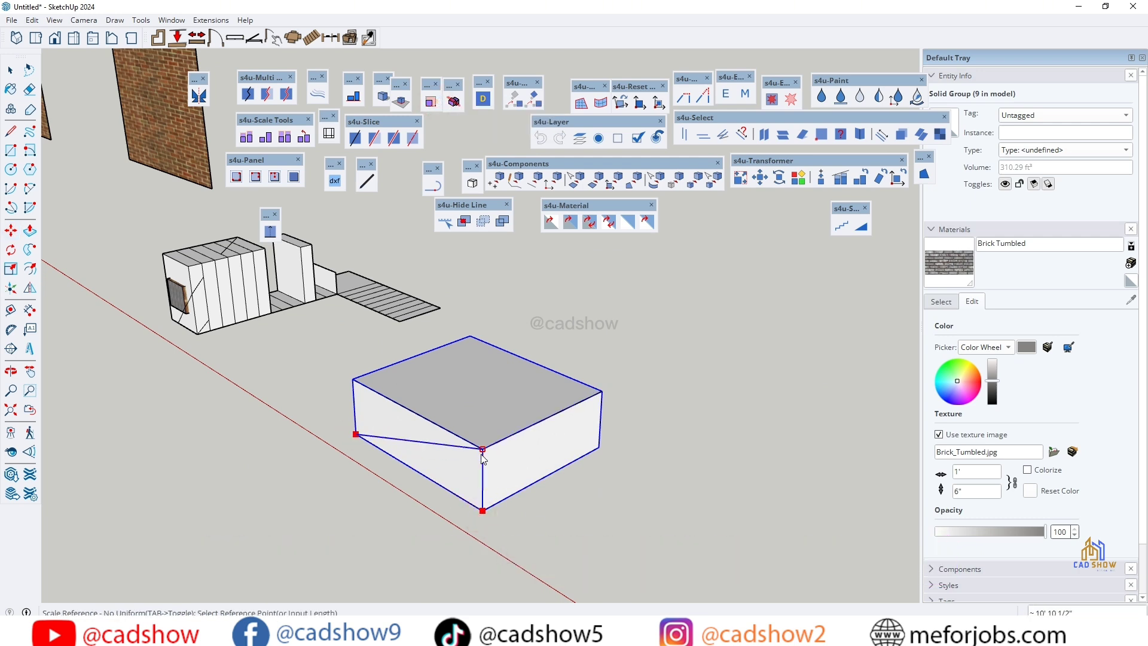
pyautogui.click(585, 504)
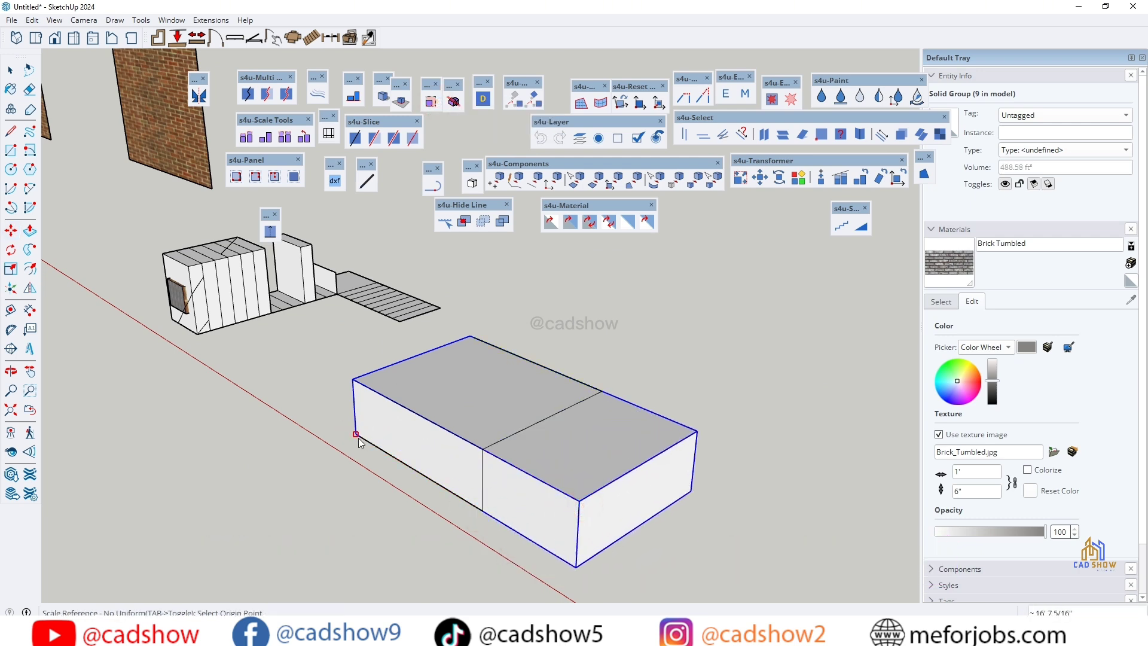
pyautogui.click(353, 379)
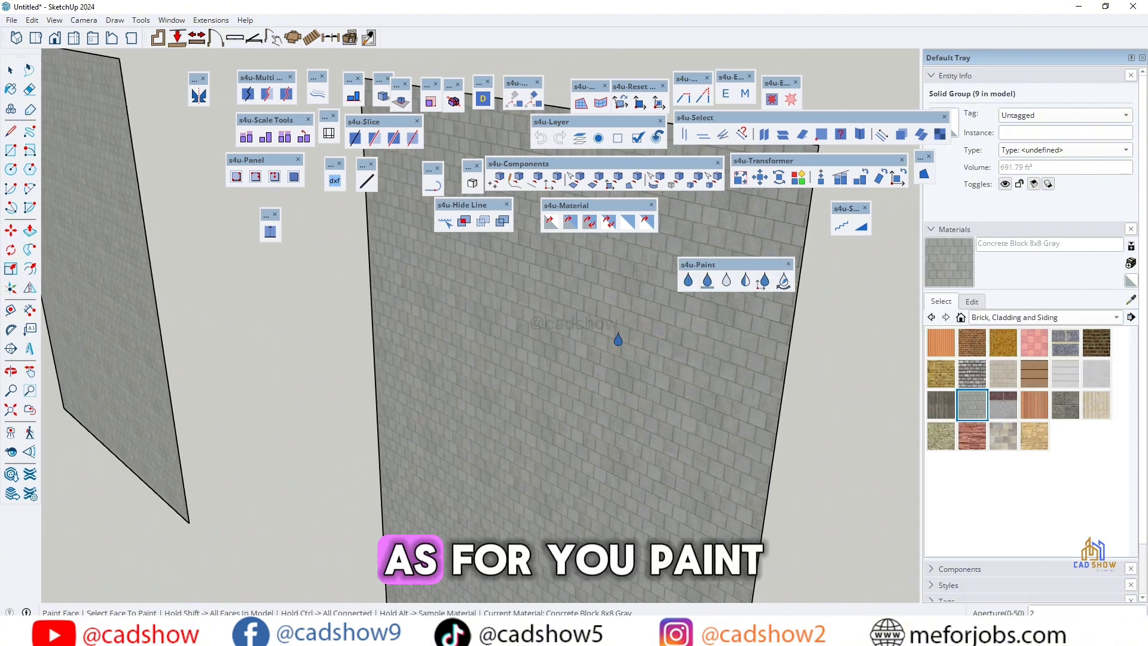
# - Paint the box group, the sliced block's end face and the raised panel on it with Concrete Block 8x8 Gray
pyautogui.scroll(-10, 482, 343)
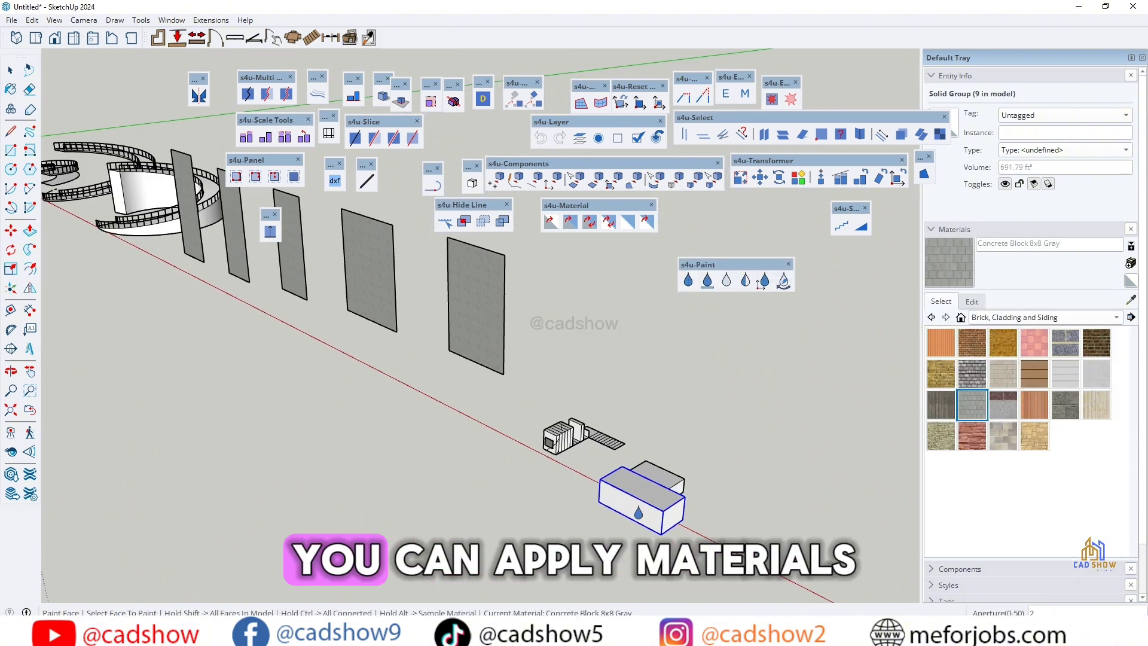
pyautogui.scroll(6, 634, 478)
pyautogui.scroll(-5, 487, 385)
pyautogui.scroll(12, 425, 328)
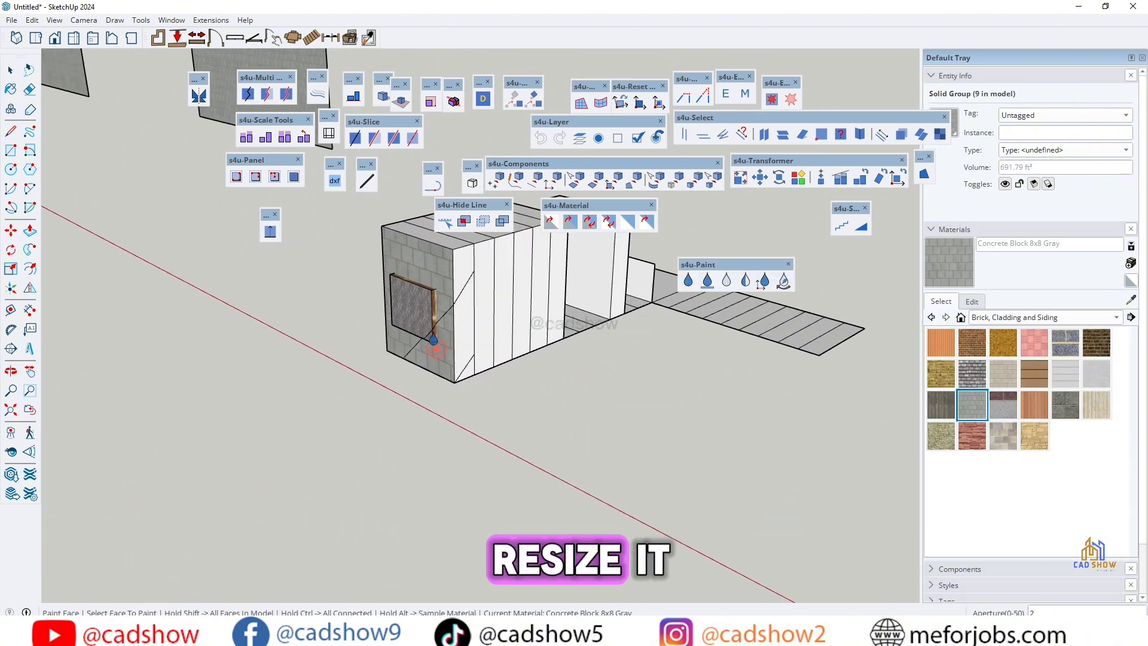
pyautogui.click(434, 342)
pyautogui.click(402, 242)
pyautogui.click(401, 287)
pyautogui.scroll(-1, 597, 418)
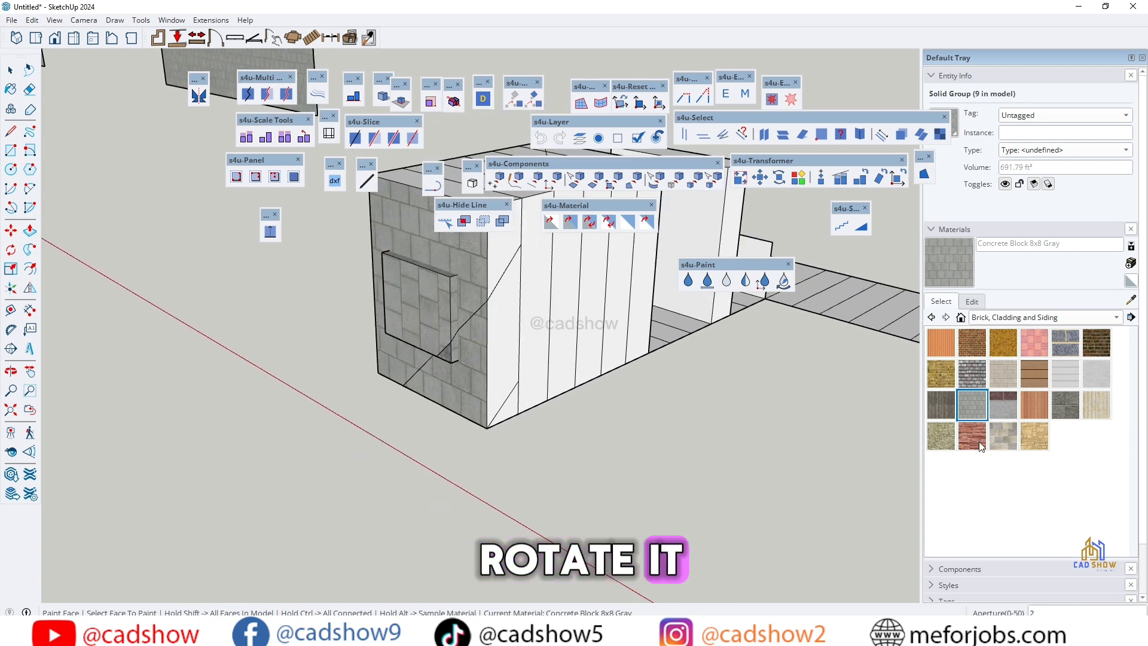
# - Paint the sliced block's end face and its raised panel with Stone Flagstone Ashlar using s4u Paint Face
pyautogui.click(972, 436)
pyautogui.click(689, 281)
pyautogui.click(430, 302)
pyautogui.click(478, 291)
pyautogui.scroll(-1, 461, 377)
pyautogui.click(461, 377)
# - Paint the box group's sides and the large curved ramp with Stone Flagstone Ashlar using s4u Paint Object
pyautogui.scroll(-5, 454, 372)
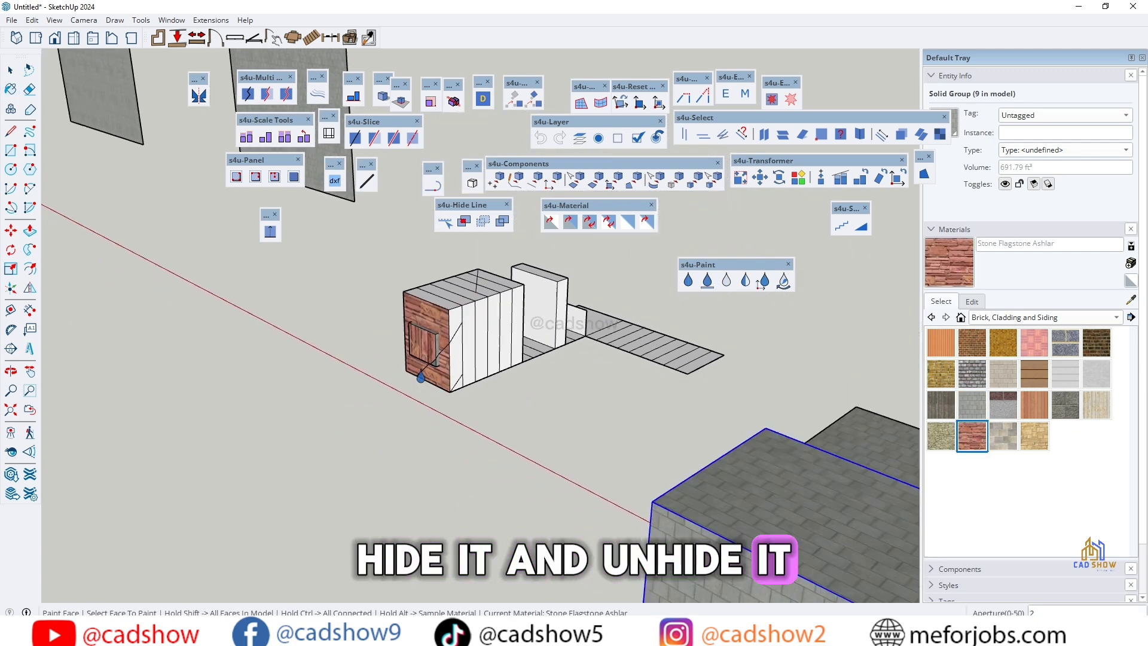
pyautogui.click(635, 496)
pyautogui.click(707, 282)
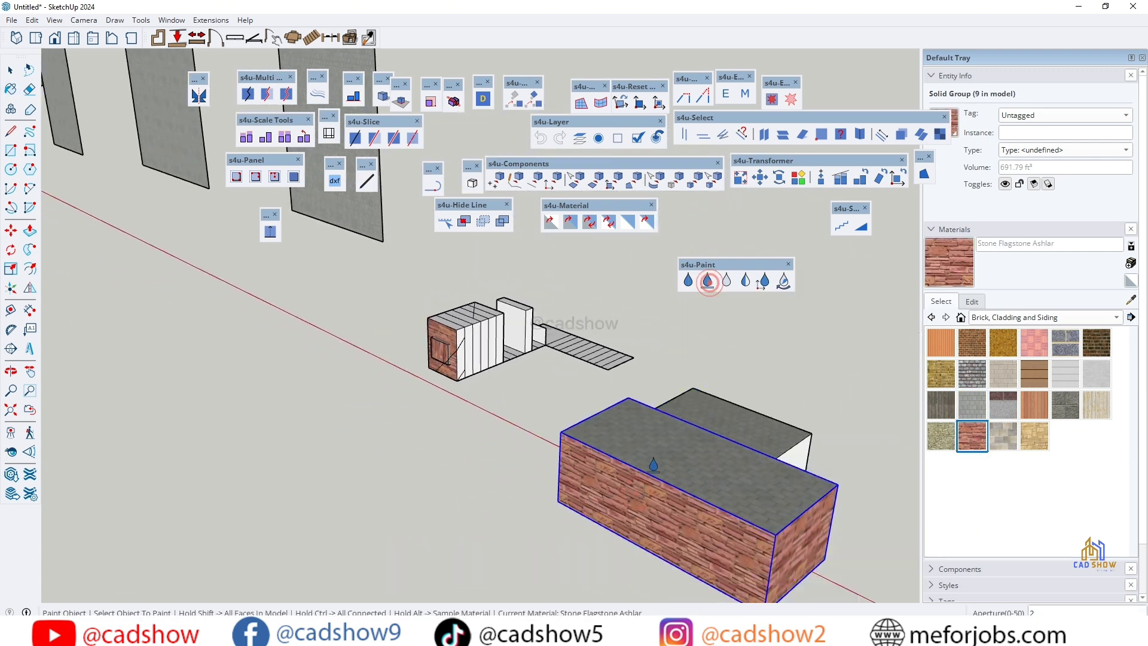
pyautogui.scroll(-7, 631, 494)
pyautogui.scroll(4, 225, 279)
pyautogui.click(225, 279)
pyautogui.scroll(3, 299, 359)
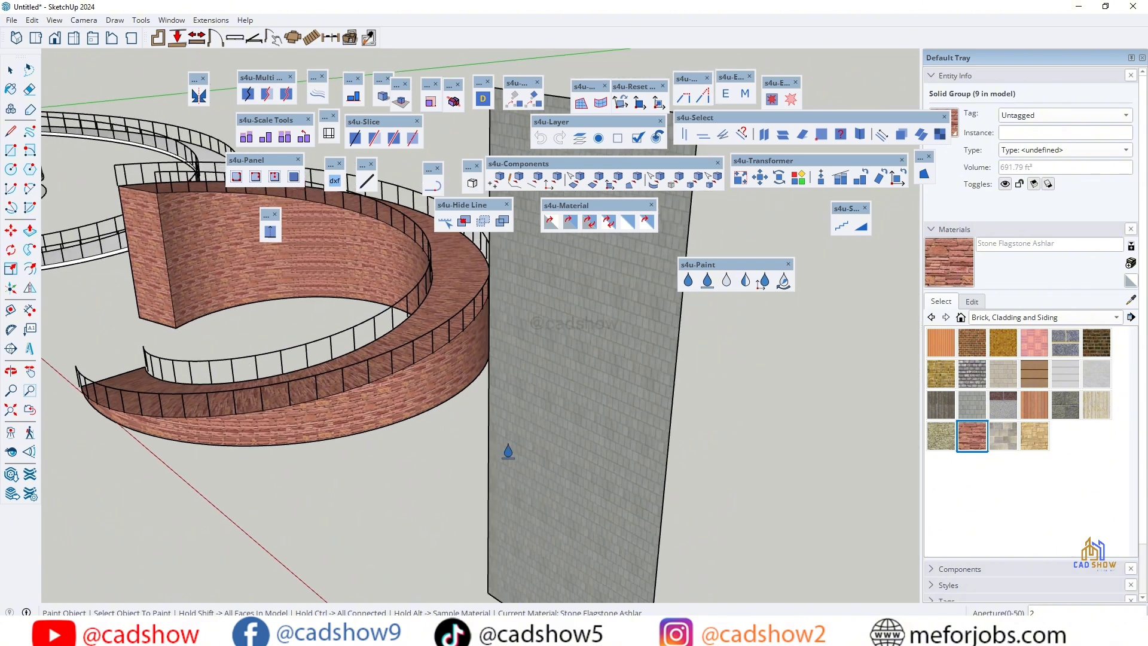
# - Paint the middle circular ramp and the small curved ramp with Rough Square Concrete Block
pyautogui.scroll(-6, 622, 507)
pyautogui.click(1065, 404)
pyautogui.scroll(5, 423, 315)
pyautogui.click(495, 329)
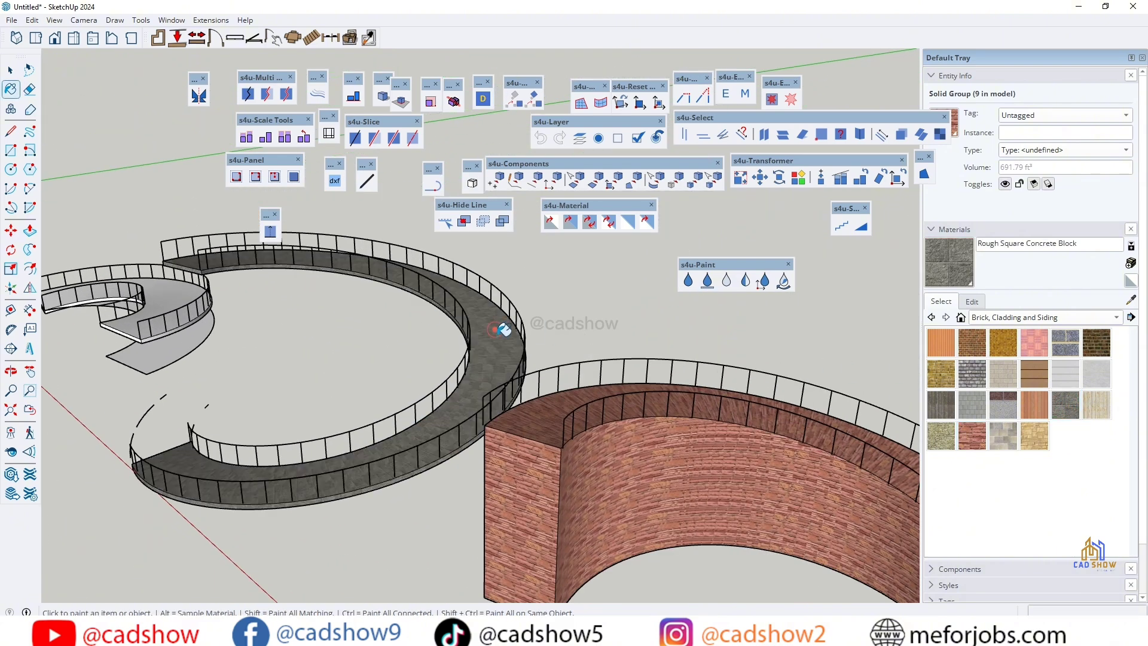
pyautogui.scroll(-3, 688, 478)
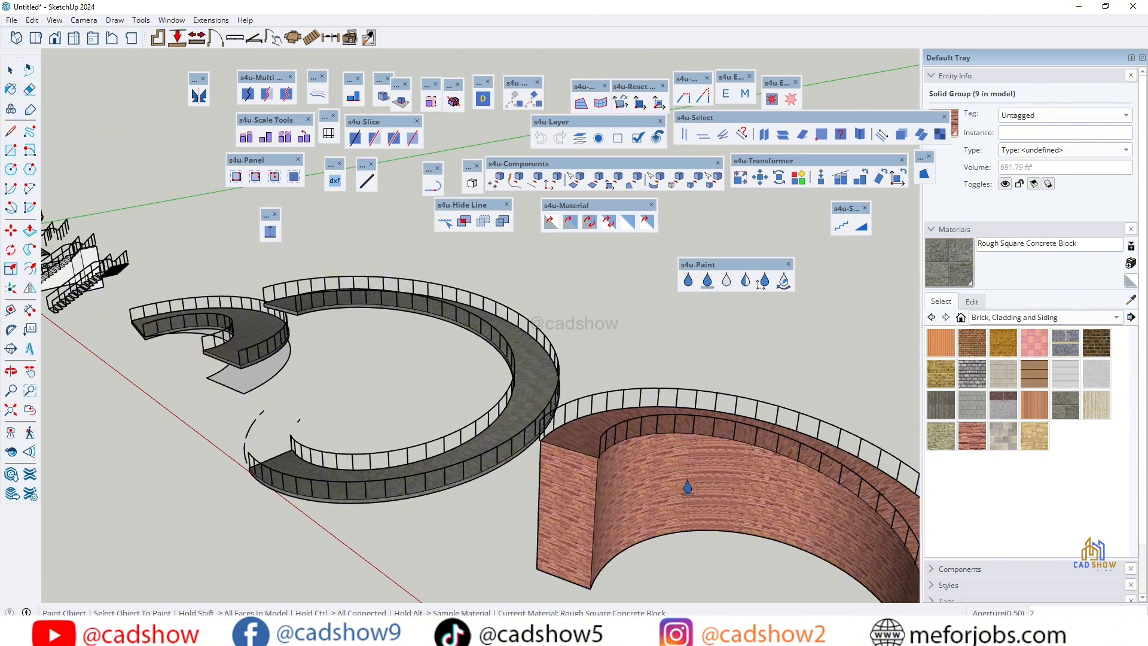
# - Try to remove the material from the middle circular ramp's deck with s4u Delete Material
pyautogui.click(726, 280)
pyautogui.scroll(2, 240, 383)
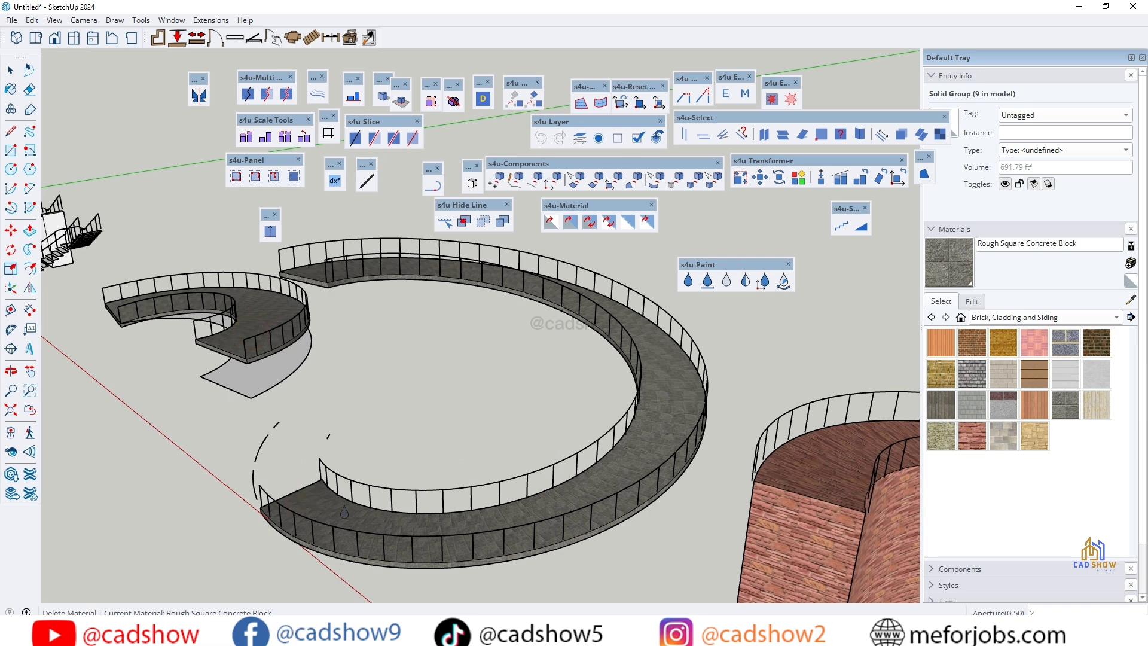
pyautogui.click(442, 518)
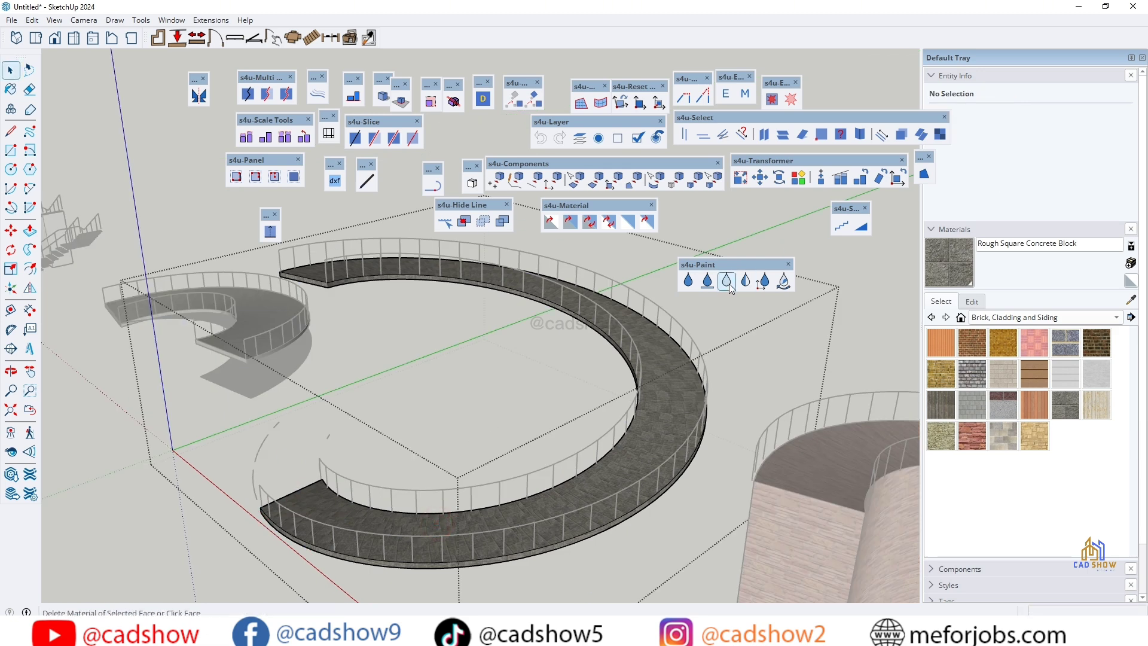
pyautogui.click(729, 284)
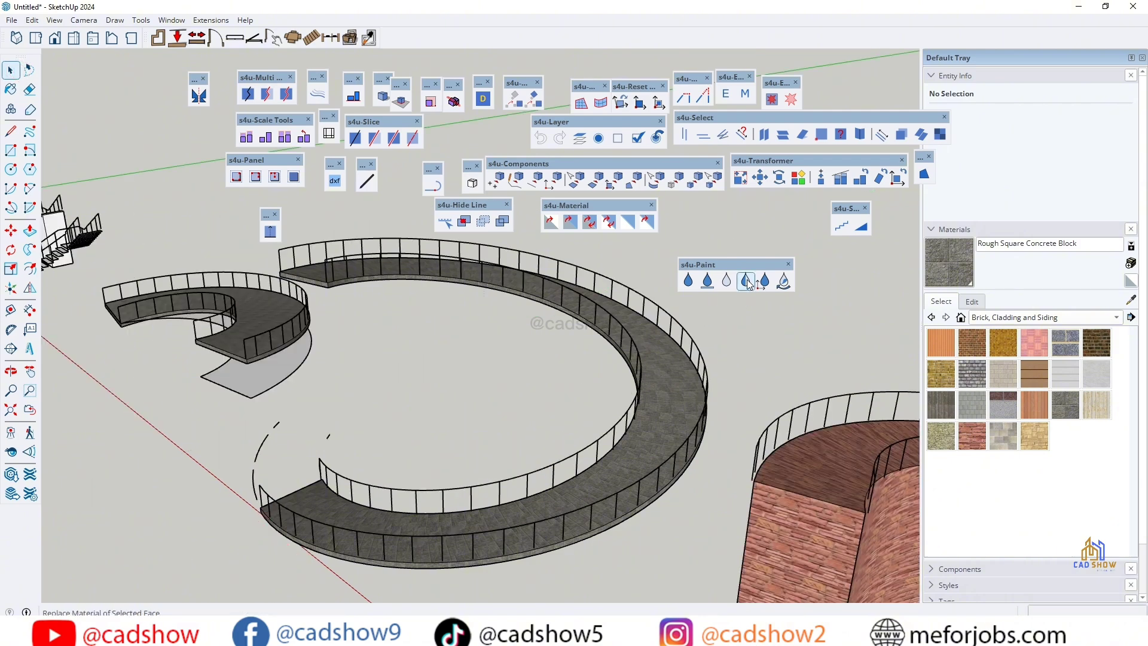
# - Replace the materials on the large curved ramp and the upright panels with Rough Square Concrete Block using s4u Replace Material
pyautogui.click(745, 280)
pyautogui.click(753, 485)
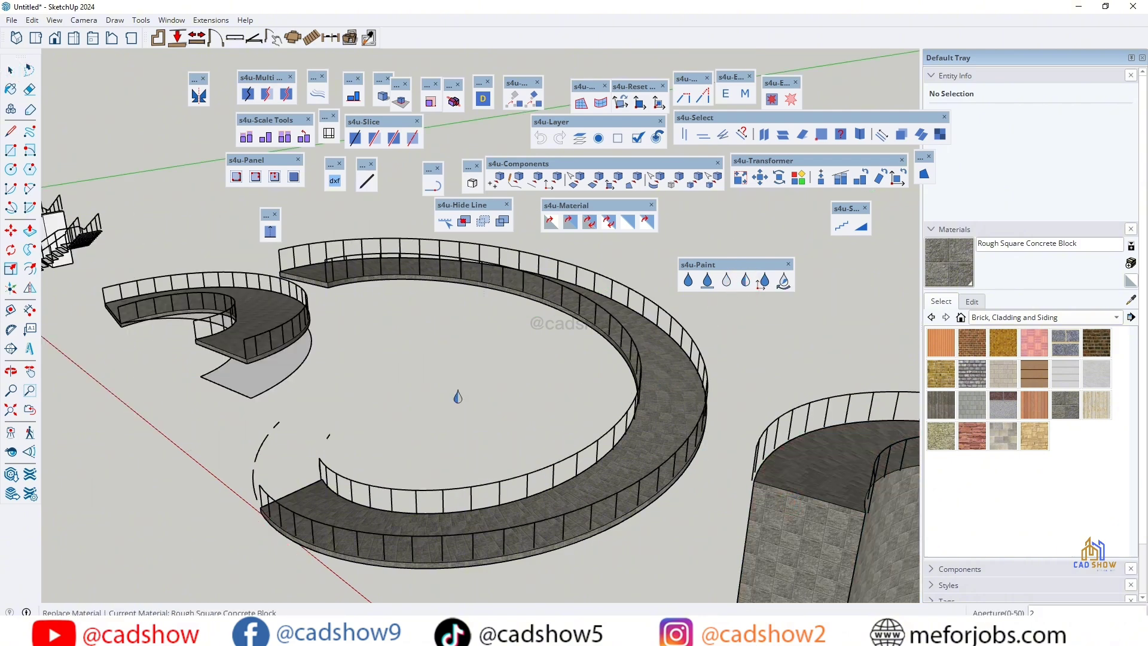
pyautogui.scroll(-5, 457, 397)
pyautogui.scroll(3, 668, 429)
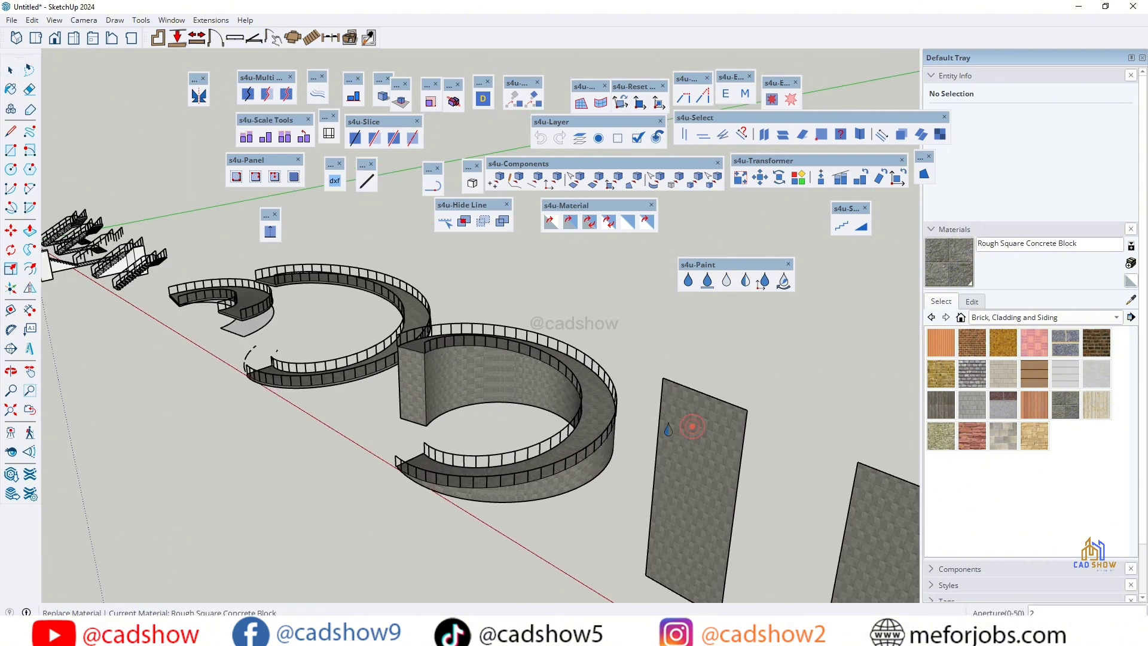
pyautogui.scroll(-3, 668, 429)
# - Rotate the concrete block texture on the upright panel beside the large ramp in 90° turns with s4u Align Move Rotate
pyautogui.click(764, 286)
pyautogui.scroll(10, 568, 449)
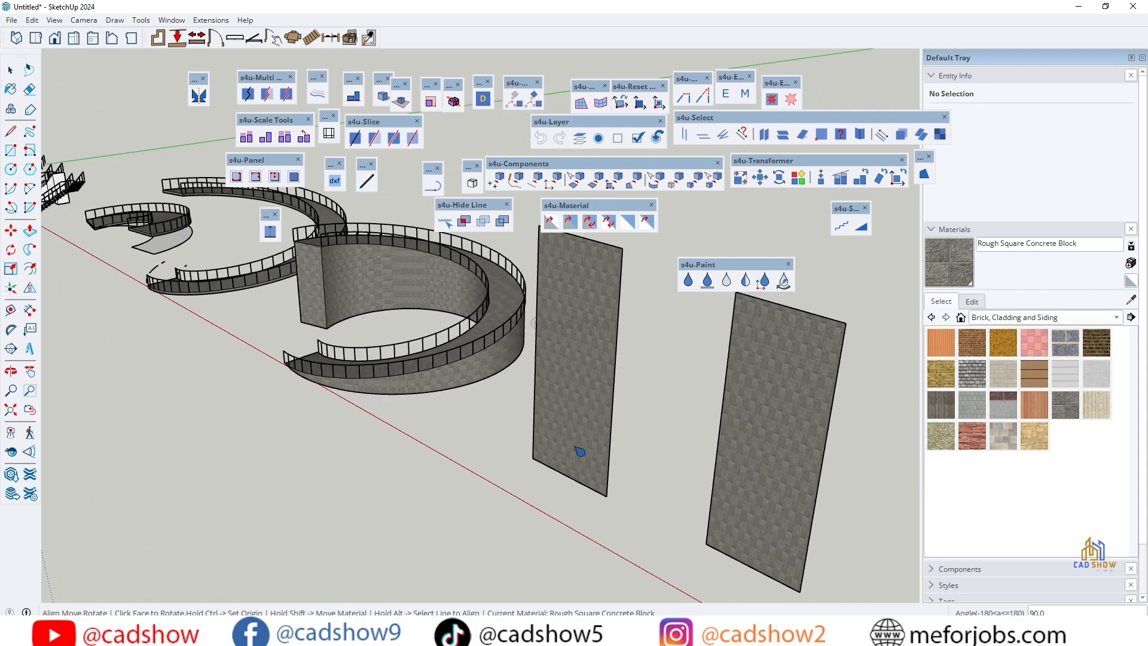
pyautogui.click(547, 414)
pyautogui.click(562, 402)
pyautogui.click(564, 402)
pyautogui.click(557, 411)
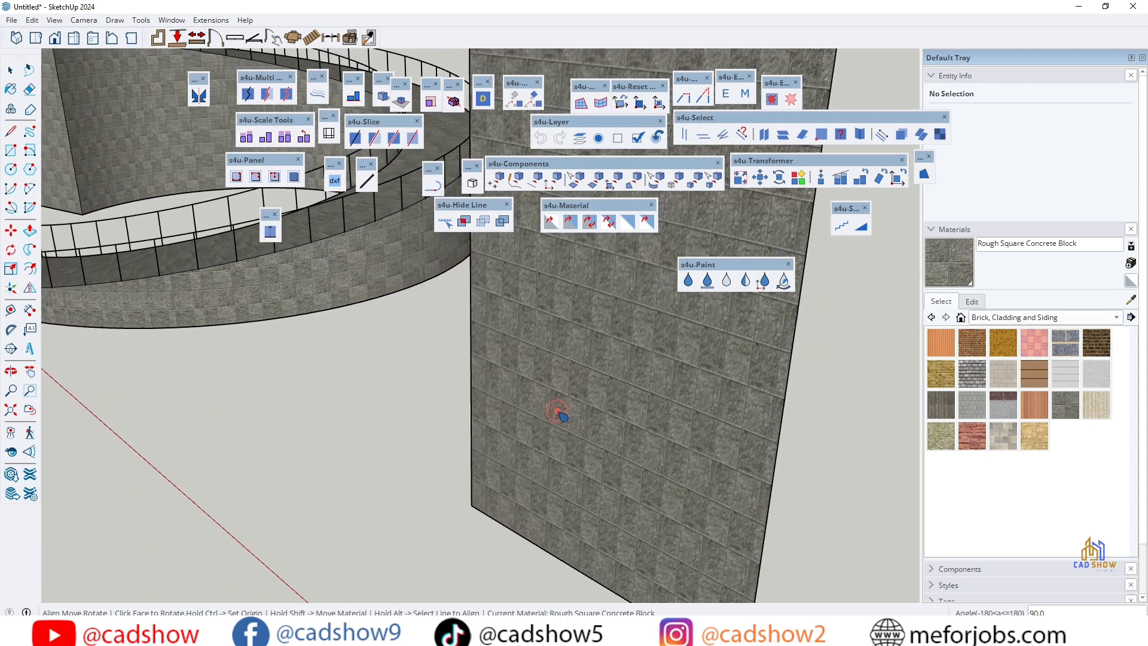
# - Change the upright panels' material to Cladding Siding Tan and rotate the texture on the panel nearest the ramp in 90° turns
pyautogui.click(1018, 374)
pyautogui.click(597, 299)
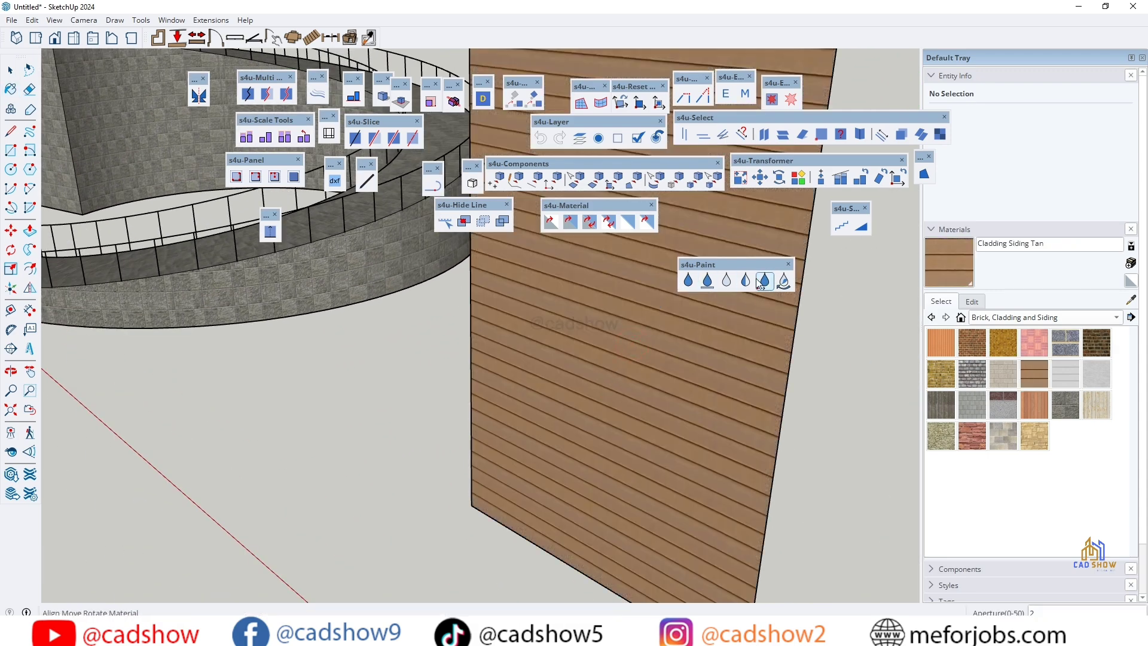
pyautogui.click(758, 284)
pyautogui.click(600, 354)
pyautogui.click(601, 355)
pyautogui.click(603, 357)
pyautogui.click(602, 357)
pyautogui.scroll(-9, 456, 468)
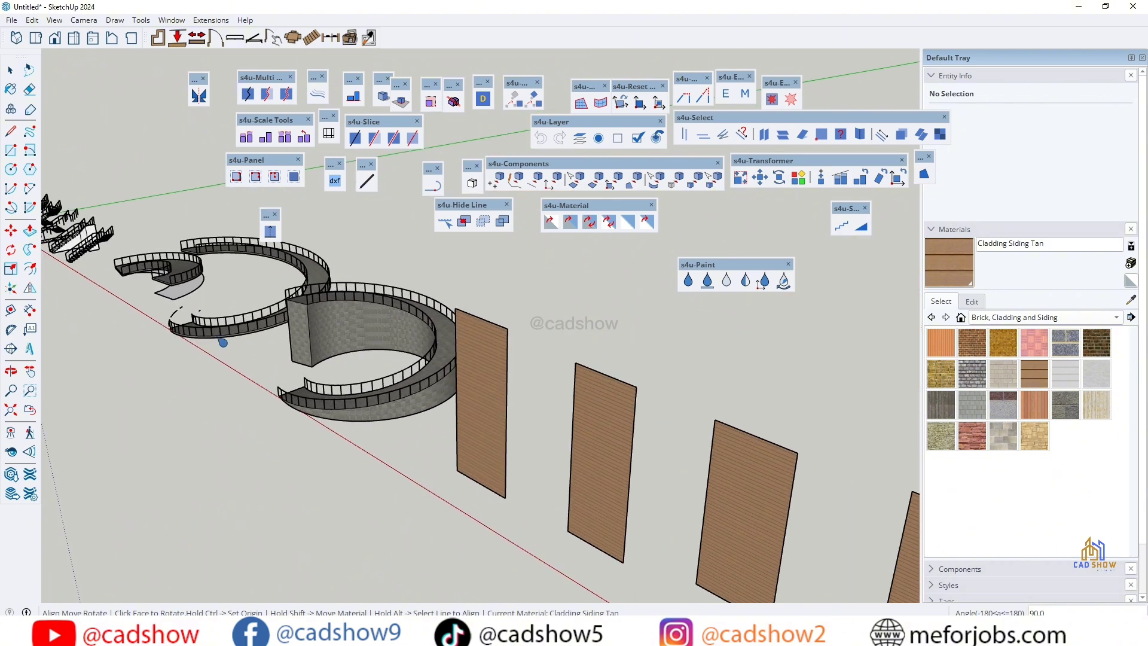
# - Draw a ground rectangle about 43' by 34' beyond the box group at the end of the model row
pyautogui.click(11, 150)
pyautogui.scroll(-7, 122, 333)
pyautogui.scroll(3, 453, 515)
pyautogui.click(373, 432)
pyautogui.click(532, 444)
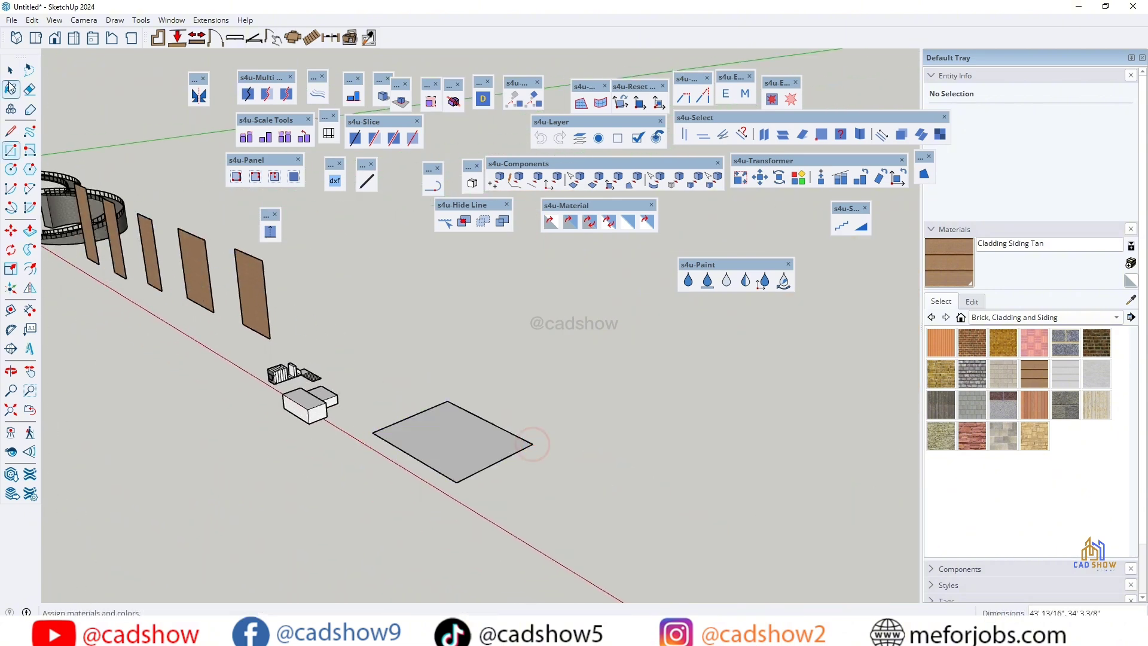
# - Push/Pull the new rectangle up about 17' into a block
pyautogui.click(10, 371)
pyautogui.moveTo(508, 454); pyautogui.dragTo(590, 590)
pyautogui.scroll(5, 616, 572)
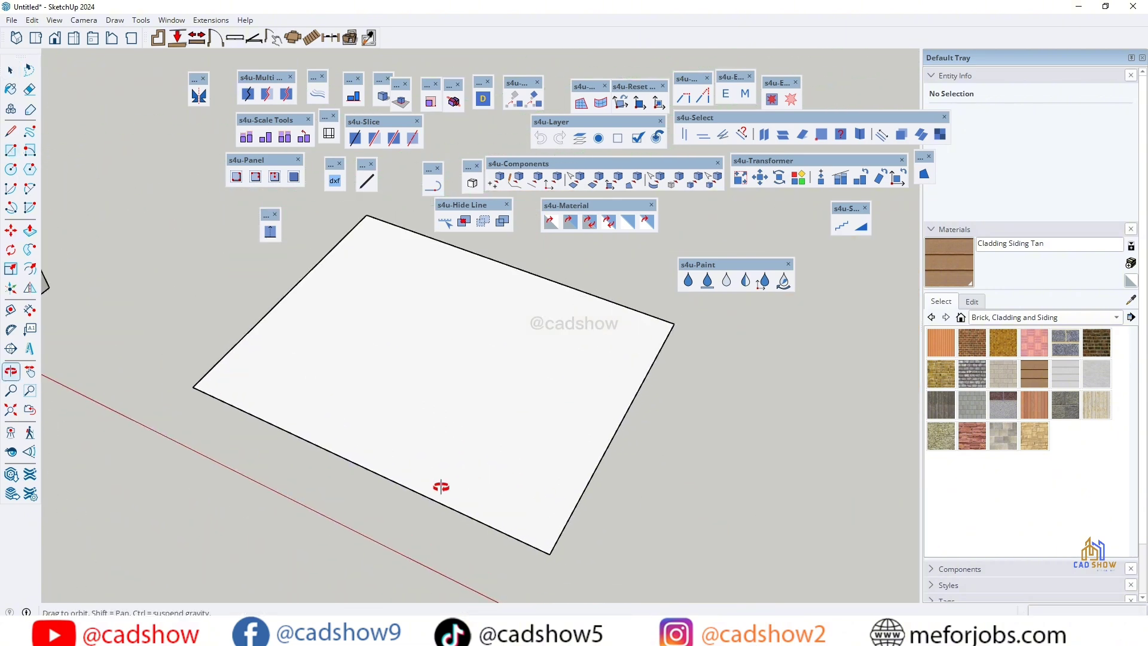
pyautogui.click(30, 231)
pyautogui.click(364, 395)
pyautogui.click(362, 263)
pyautogui.scroll(-4, 498, 493)
# - Paint the new block's top face with a brown wood-grain material from the Wood collection
pyautogui.click(994, 318)
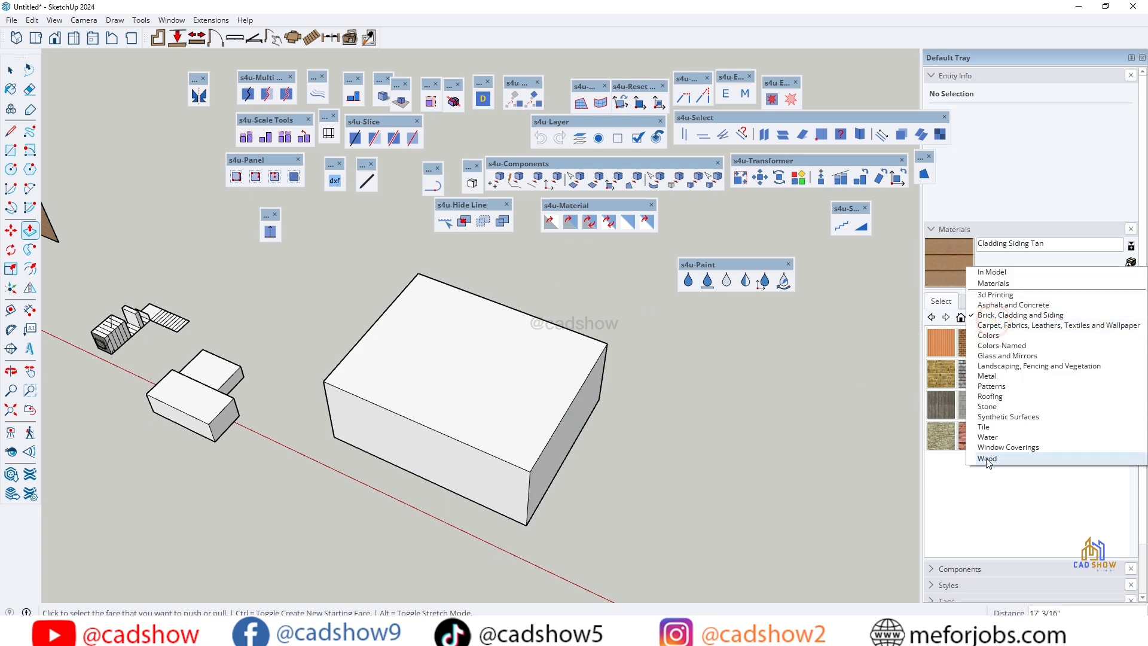
pyautogui.click(988, 458)
pyautogui.click(1033, 348)
pyautogui.click(507, 399)
# - Paint all faces of the new block with Wood Veneer 01 using s4u Paint Face
pyautogui.click(1067, 374)
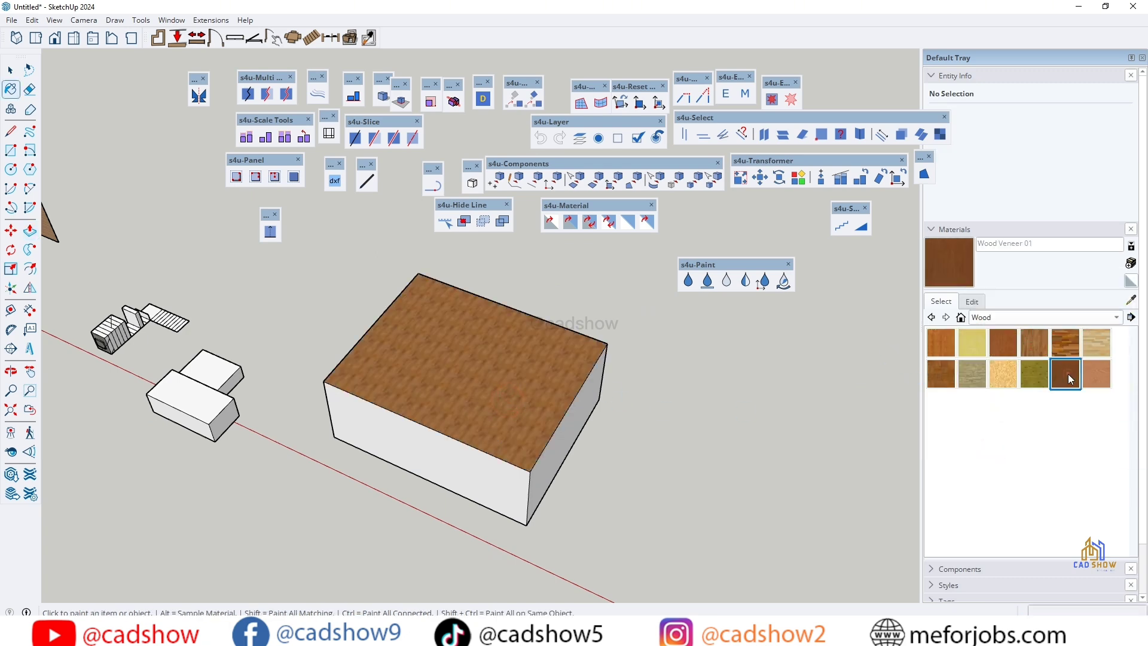
pyautogui.click(689, 285)
pyautogui.click(450, 419)
pyautogui.click(453, 454)
pyautogui.scroll(3, 541, 490)
pyautogui.scroll(-2, 538, 528)
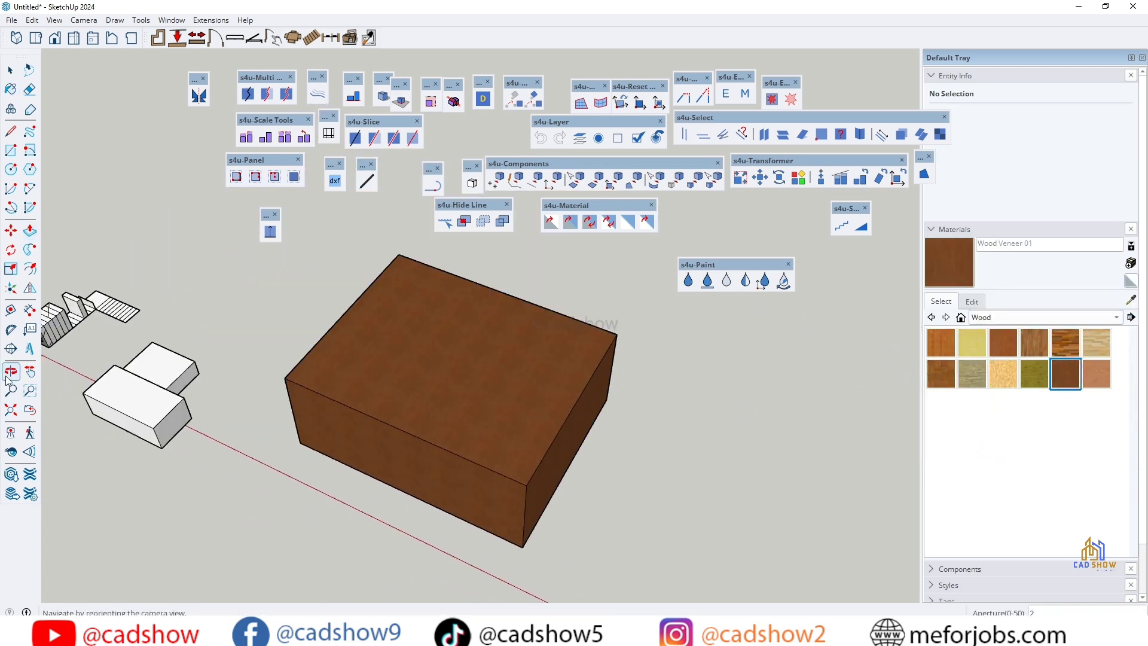
# - Rotate the veneer texture on the block's long side face by 90° with s4u Align Move Rotate
pyautogui.scroll(5, 423, 397)
pyautogui.click(763, 280)
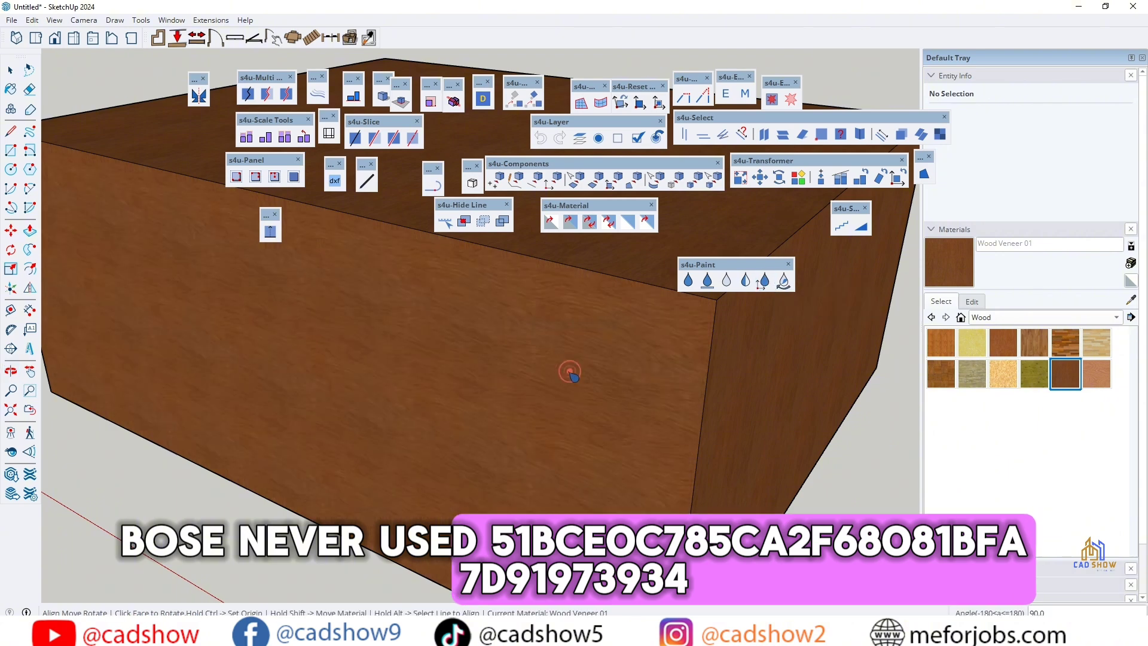
pyautogui.scroll(-3, 716, 430)
# - Try reversing the wood block's top face with s4u Reverse Face
pyautogui.click(783, 280)
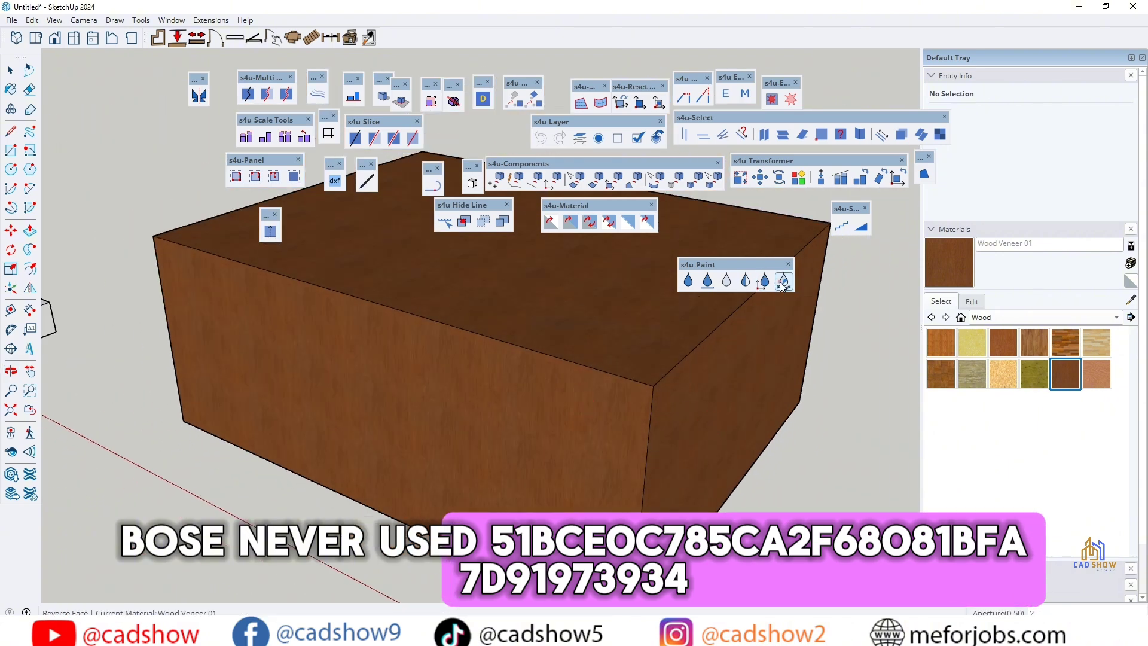
pyautogui.click(644, 343)
pyautogui.click(598, 311)
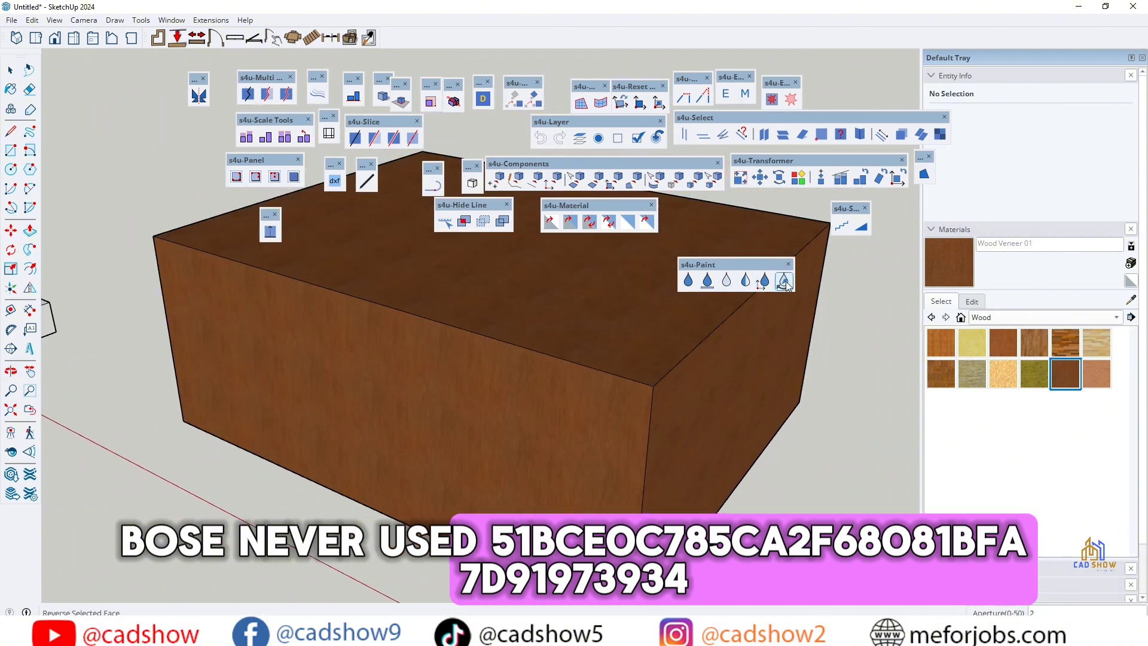
# - Paint the L-shaped staircase's treads and risers with Wood Veneer 01 using s4u Paint Face and Paint Object
pyautogui.scroll(-6, 451, 410)
pyautogui.press('r')
pyautogui.scroll(-6, 818, 498)
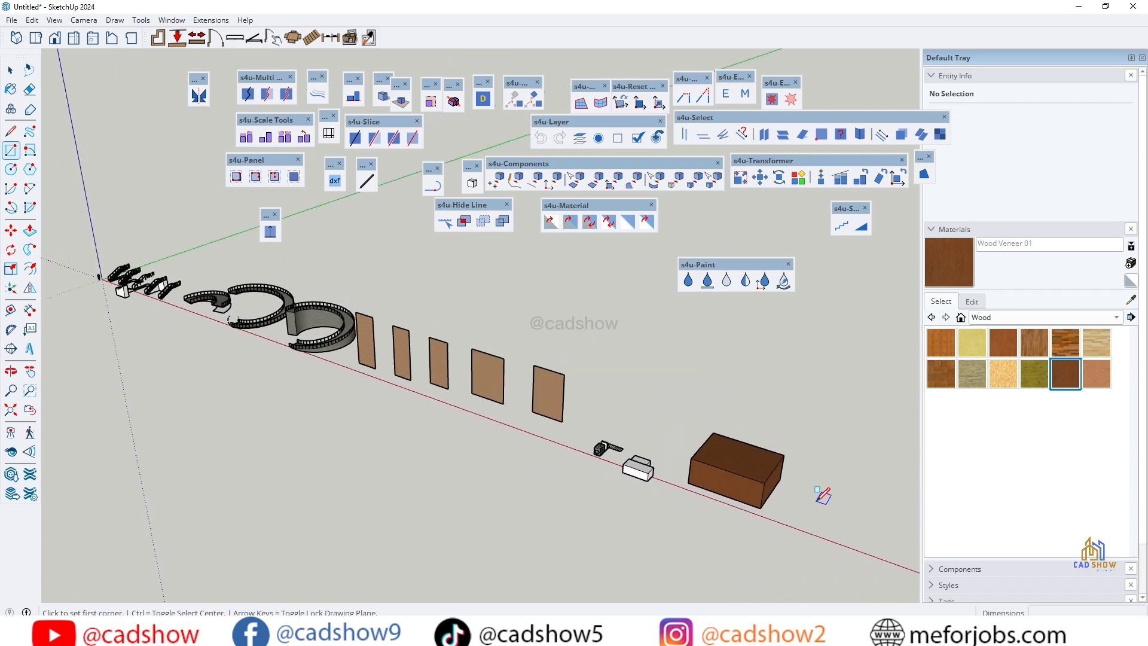
pyautogui.scroll(5, 134, 287)
pyautogui.scroll(7, 277, 302)
pyautogui.scroll(-2, 345, 383)
pyautogui.scroll(7, 335, 399)
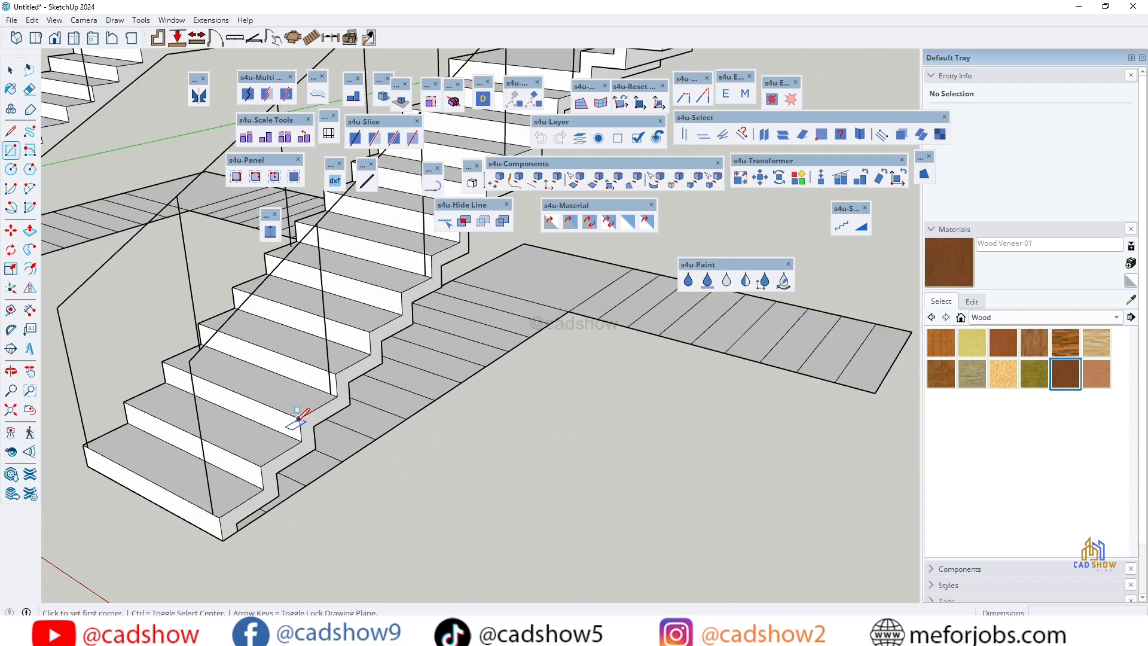
pyautogui.click(688, 279)
pyautogui.click(302, 399)
pyautogui.click(284, 416)
pyautogui.scroll(3, 258, 455)
pyautogui.click(707, 281)
pyautogui.click(257, 393)
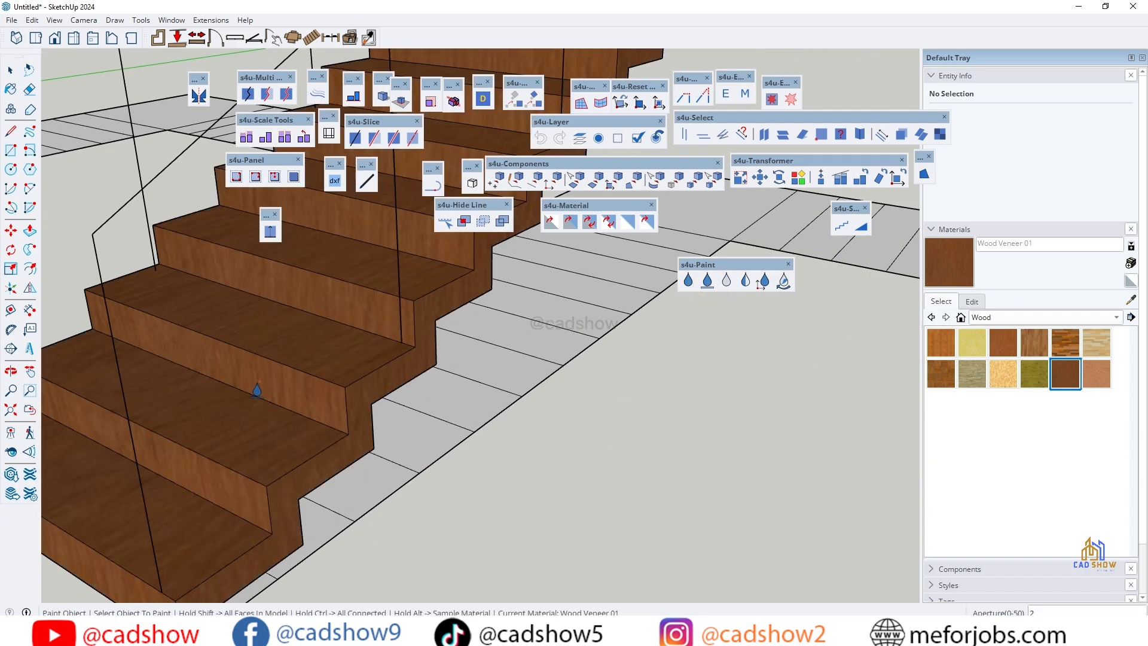
# - Edit the staircase's Wood Veneer 01 material, trying a texture size of 2' and settling on 8"
pyautogui.scroll(-4, 323, 425)
pyautogui.scroll(4, 363, 385)
pyautogui.scroll(5, 442, 363)
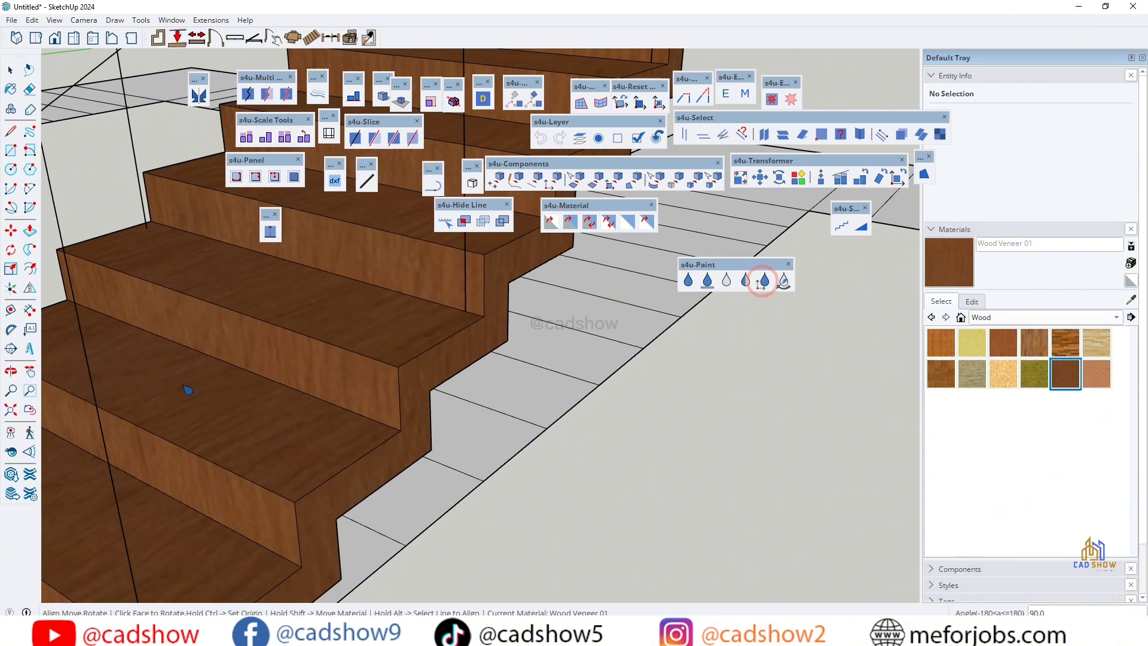
pyautogui.click(972, 301)
pyautogui.click(13, 89)
pyautogui.click(141, 272)
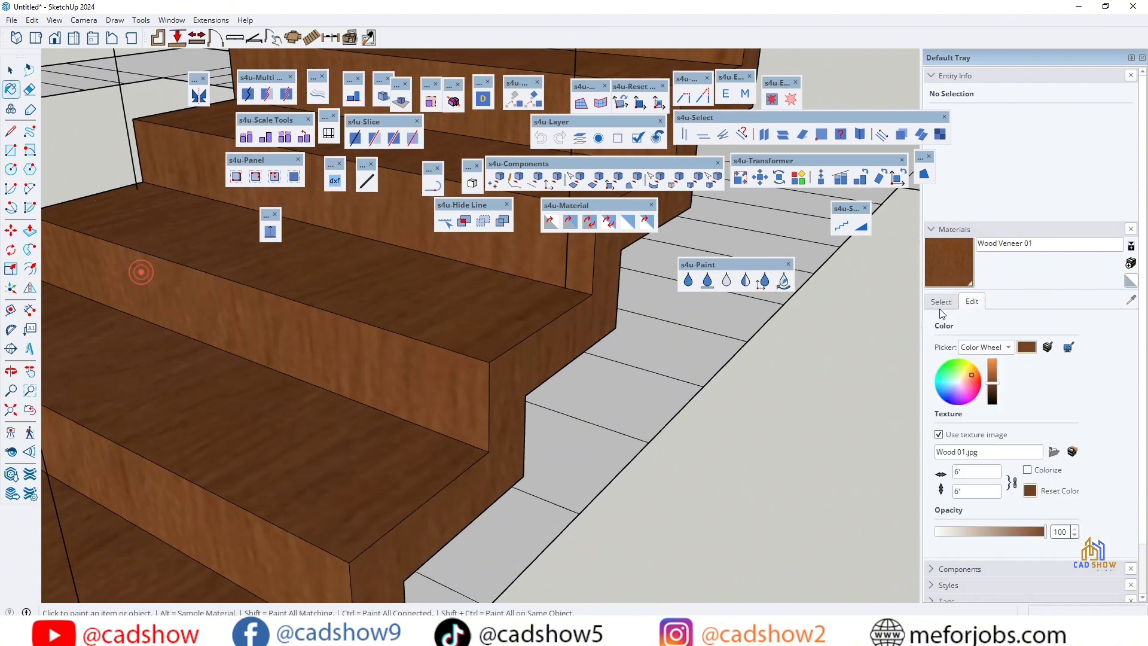
pyautogui.tripleClick(975, 472)
pyautogui.write('2')
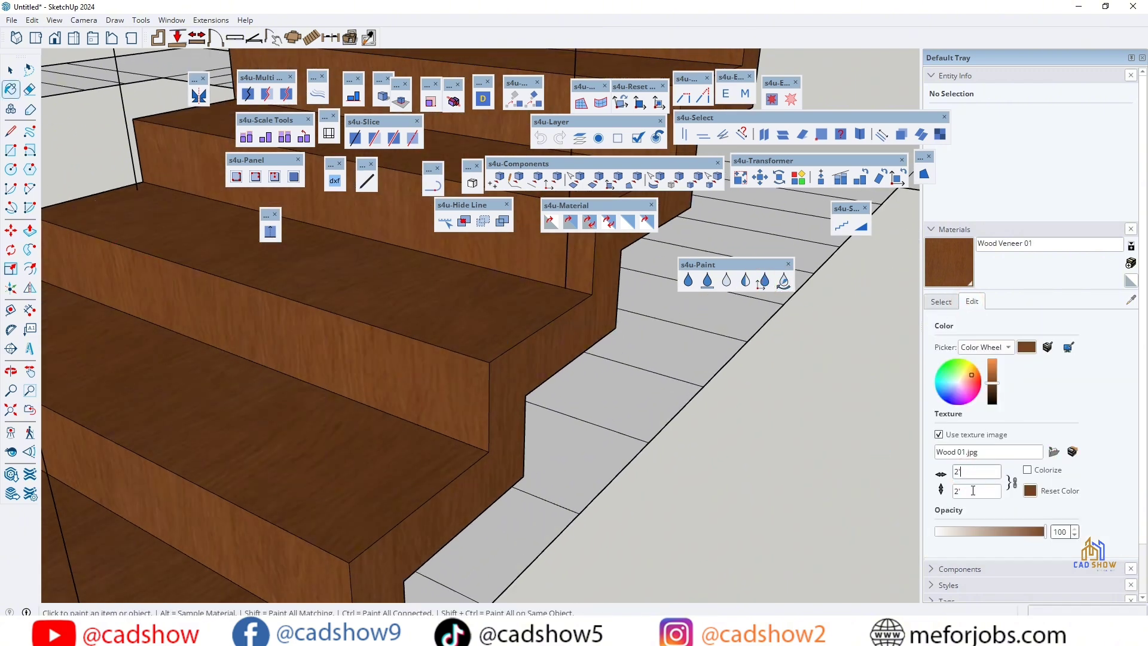
pyautogui.click(970, 473)
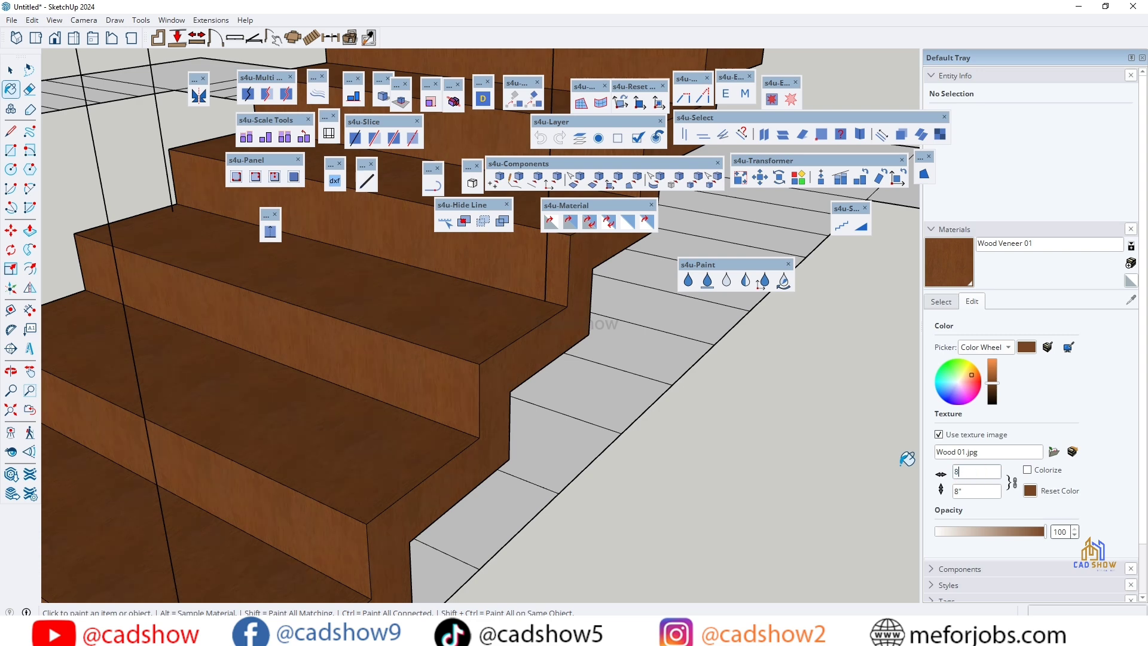
# - Try to rotate the veneer texture on the staircase's lowest risers with s4u Align Move Rotate
pyautogui.scroll(-4, 473, 296)
pyautogui.scroll(5, 287, 471)
pyautogui.click(764, 281)
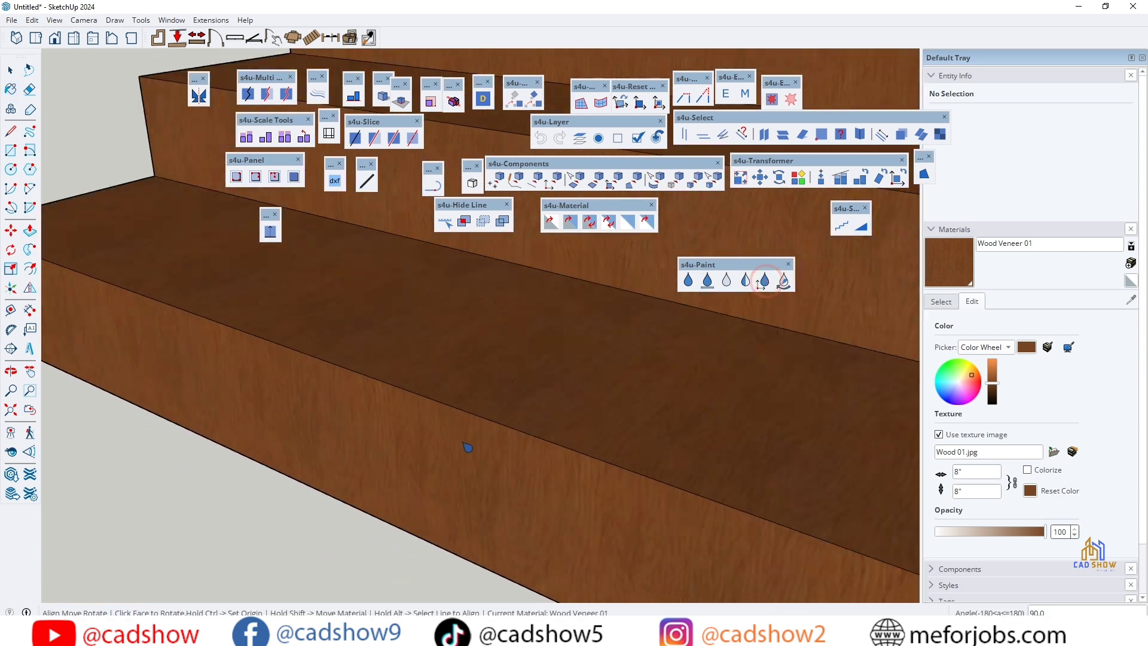
pyautogui.click(463, 441)
pyautogui.click(614, 323)
pyautogui.click(484, 418)
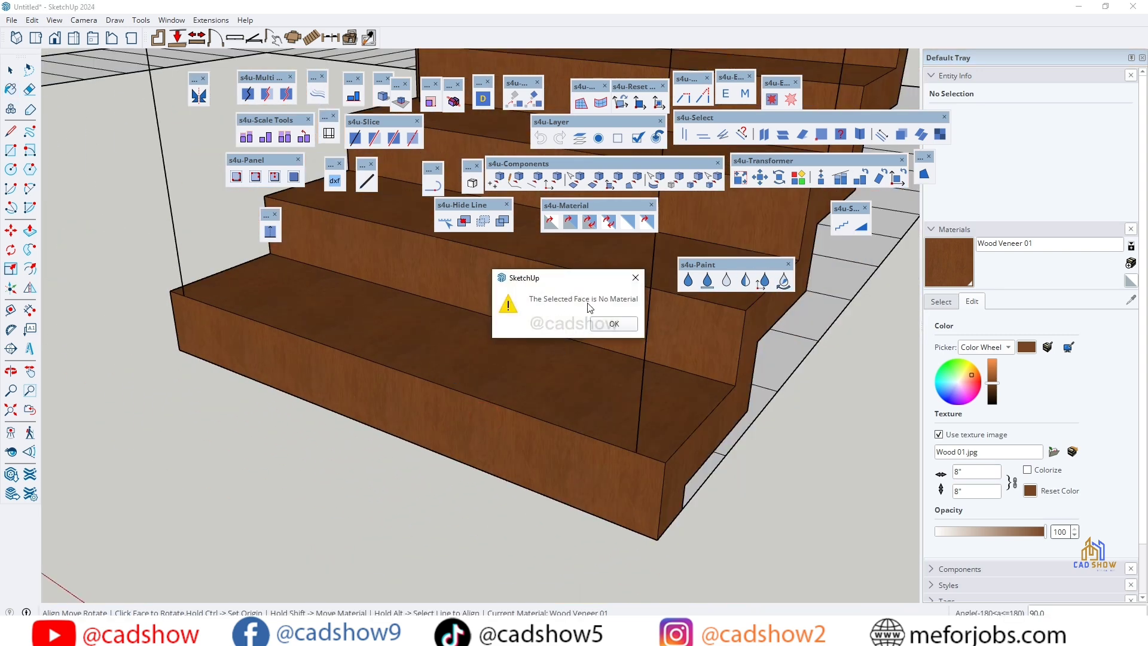
pyautogui.click(607, 325)
# - Select the wood staircase group and try s4u Align Move Rotate on its riser and on the white solid stair block
pyautogui.click(9, 71)
pyautogui.click(458, 292)
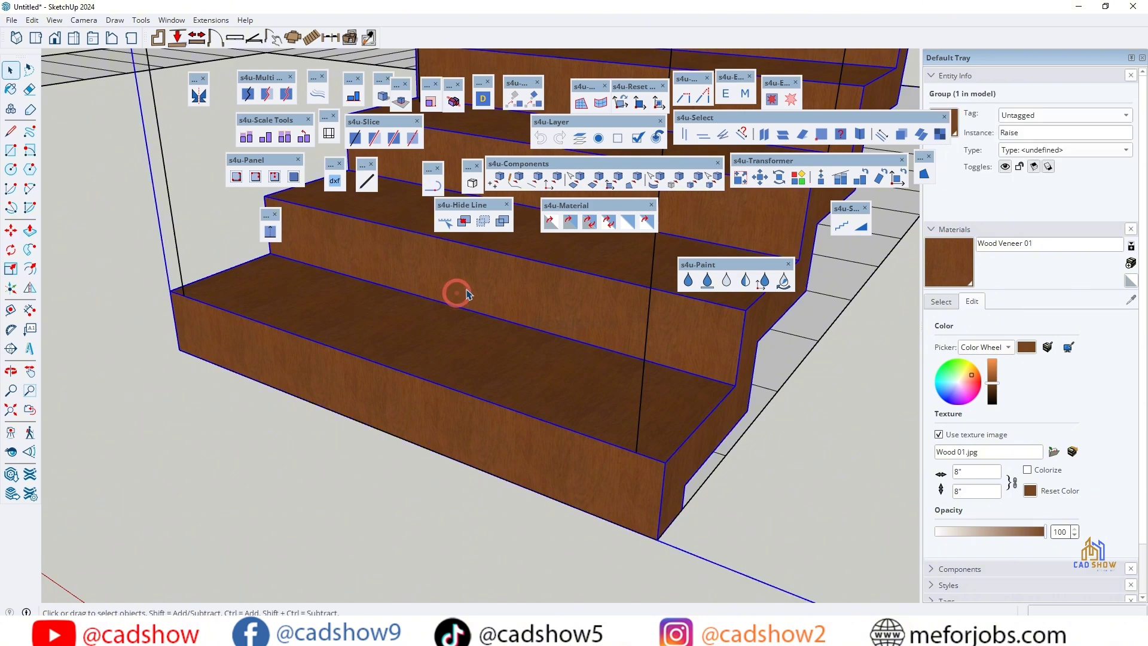
pyautogui.click(952, 276)
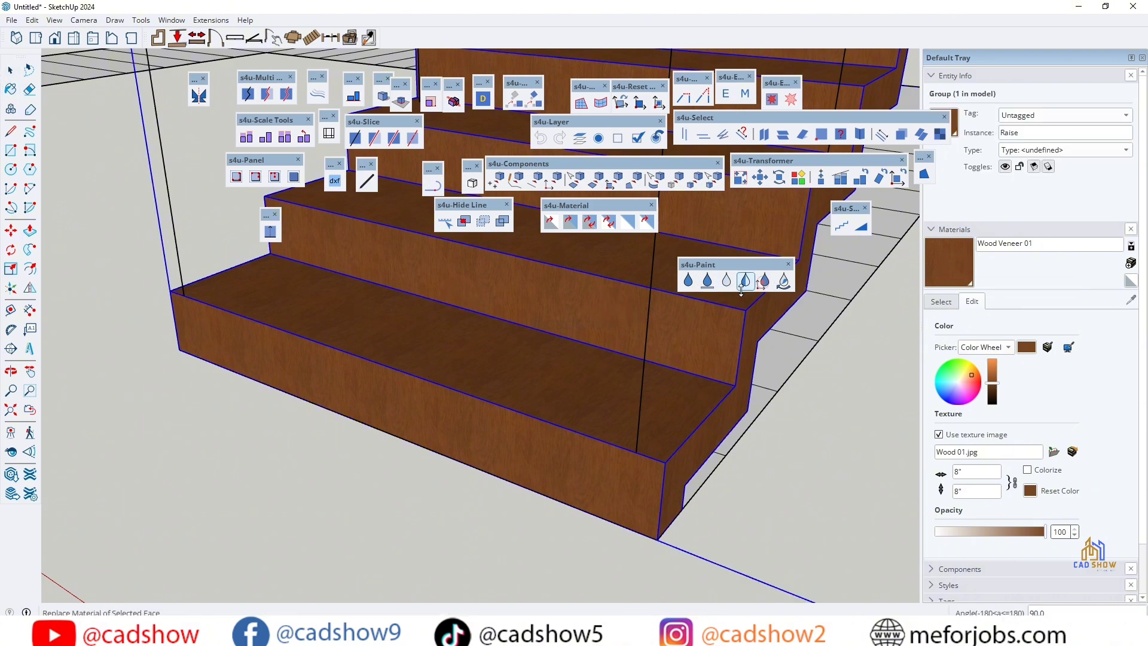
pyautogui.click(584, 323)
pyautogui.click(600, 324)
pyautogui.scroll(-10, 422, 435)
pyautogui.click(570, 569)
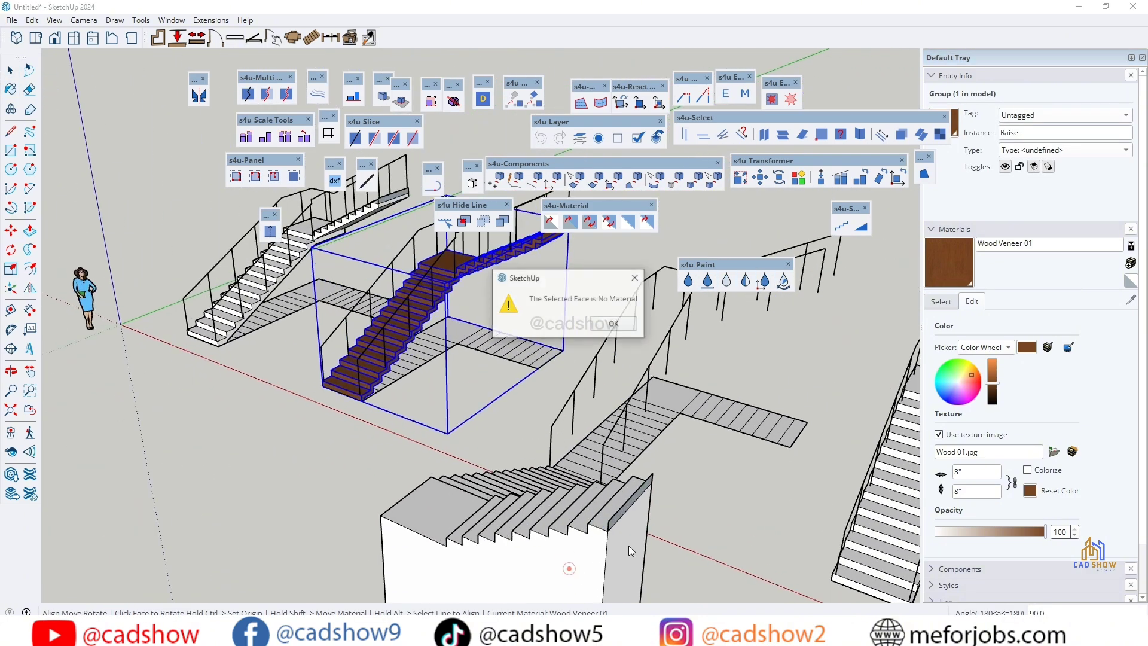
pyautogui.click(613, 323)
pyautogui.scroll(10, 610, 326)
pyautogui.click(747, 280)
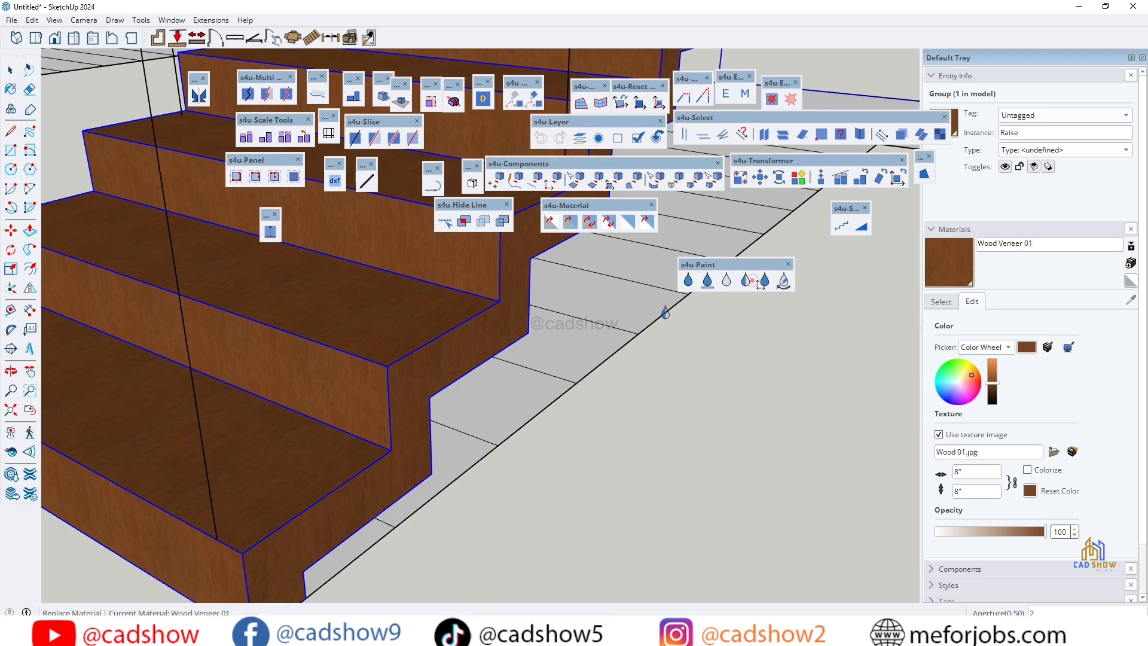
pyautogui.scroll(-4, 361, 330)
pyautogui.press('space')
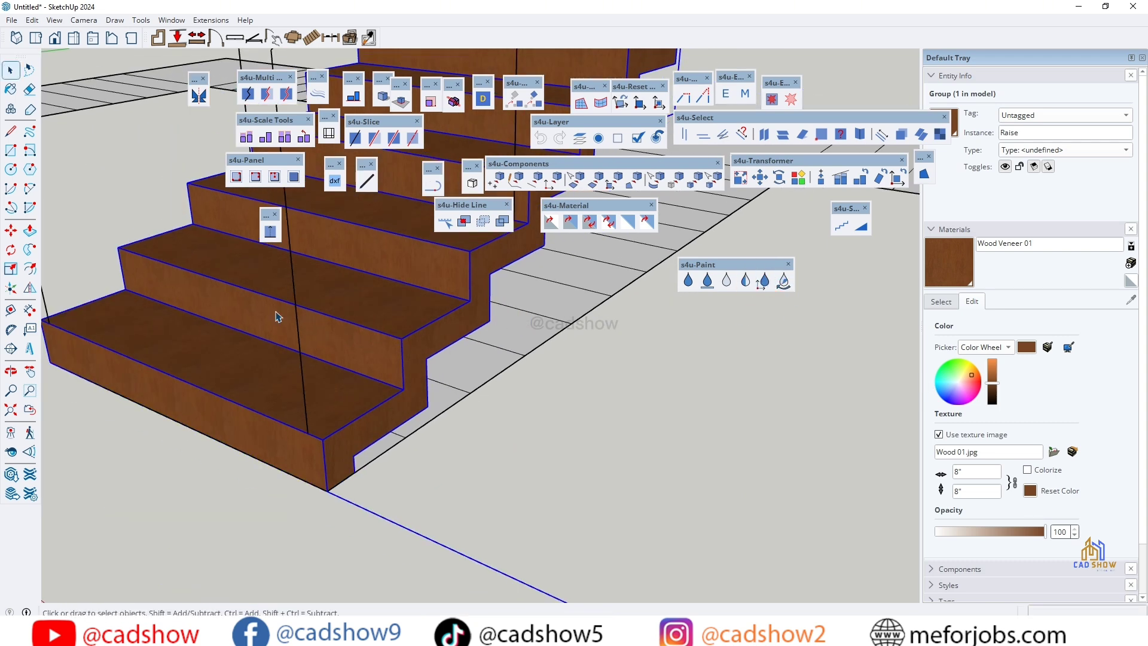
# - Open the wood staircase group for editing and try s4u Reverse Face on one of its risers
pyautogui.doubleClick(277, 318)
pyautogui.click(782, 281)
pyautogui.scroll(4, 443, 339)
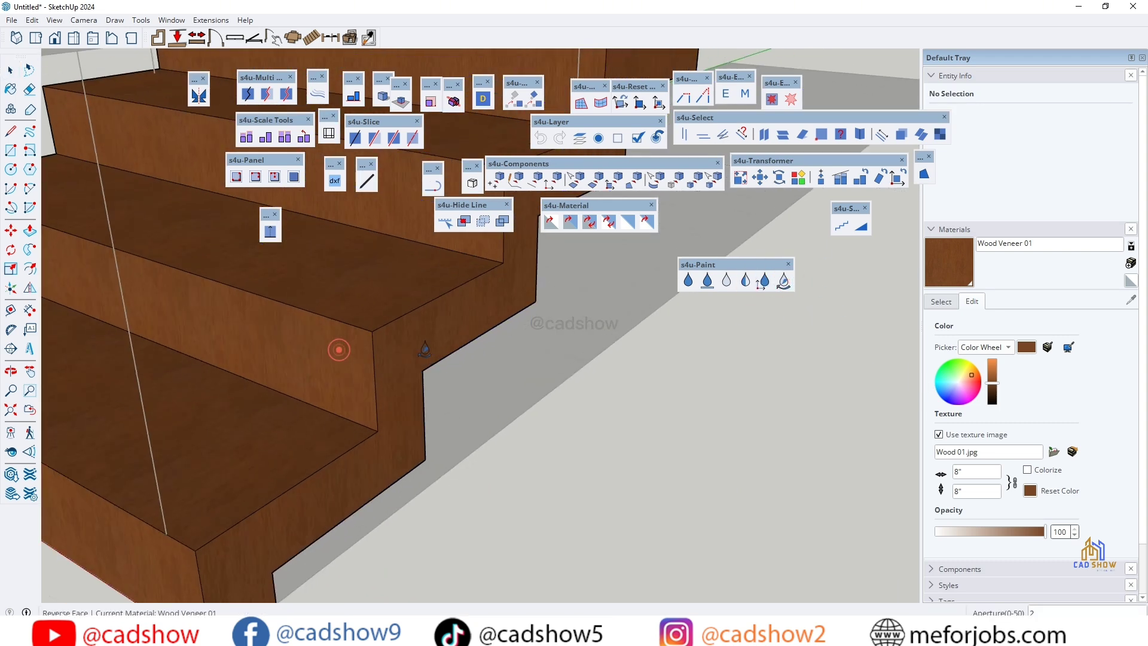
pyautogui.click(784, 279)
pyautogui.click(610, 325)
pyautogui.click(259, 337)
pyautogui.click(933, 282)
pyautogui.click(262, 335)
# - Rotate the veneer texture on a riser inside the staircase group by 90 degrees with s4u Align Move Rotate
pyautogui.click(764, 281)
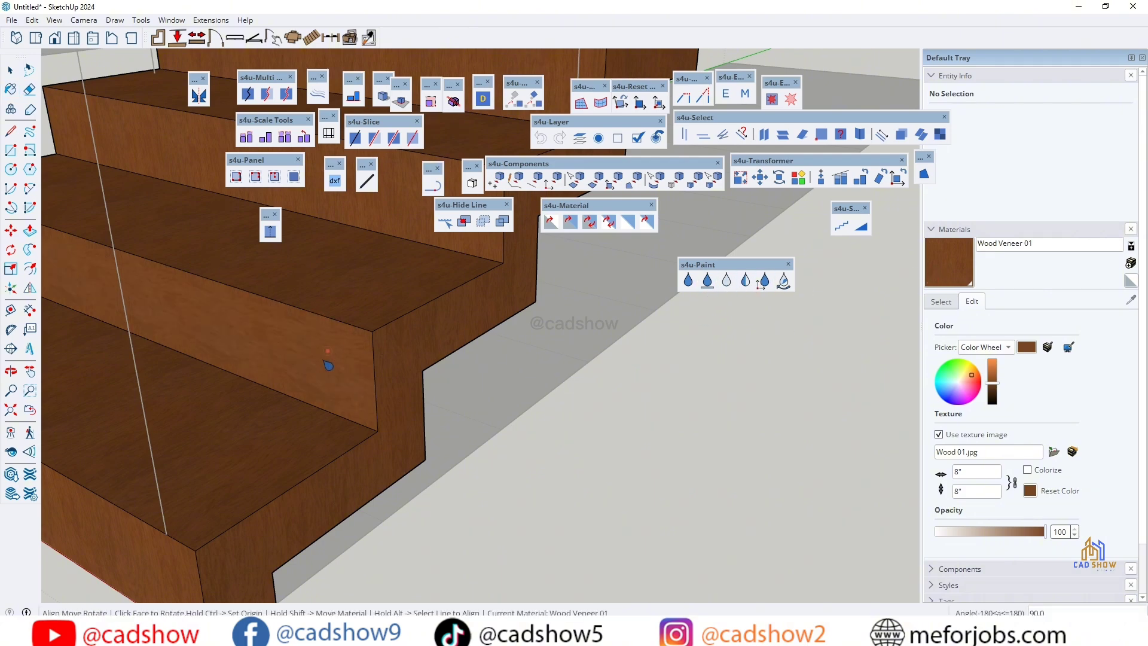
pyautogui.click(327, 363)
pyautogui.click(238, 433)
pyautogui.click(612, 324)
# - Select all connected faces of the staircase, adjust the riser grain with s4u Align Move Rotate, and close the group
pyautogui.click(10, 71)
pyautogui.tripleClick(235, 301)
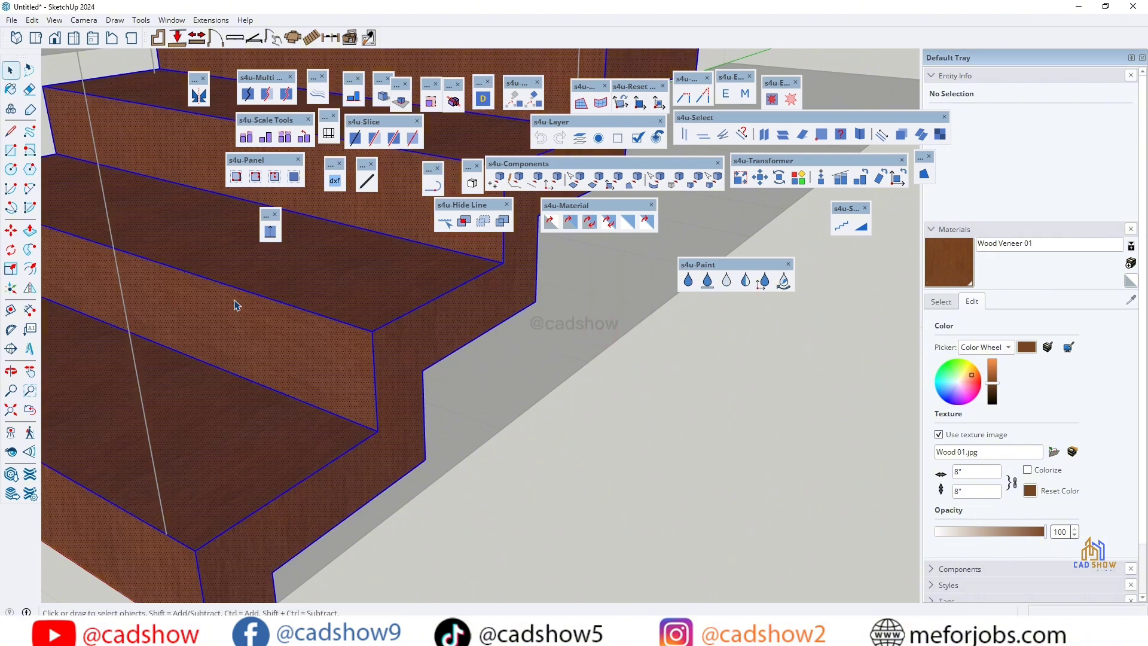
pyautogui.click(961, 277)
pyautogui.click(289, 328)
pyautogui.scroll(-4, 569, 415)
pyautogui.moveTo(568, 415); pyautogui.dragTo(622, 407, button='middle')
pyautogui.press('space')
pyautogui.click(185, 482)
pyautogui.scroll(5, 299, 397)
pyautogui.scroll(-1, 464, 321)
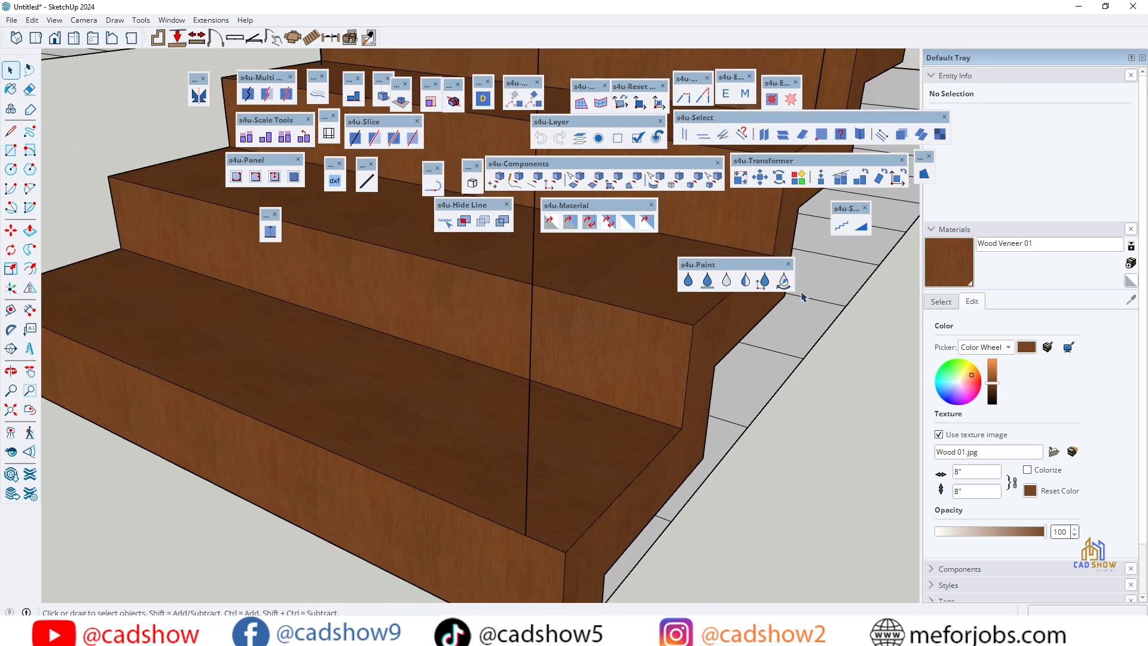
# - Rotate the wood grain on individual risers of the closed staircase group by 90 degrees with s4u Align Move Rotate
pyautogui.click(763, 281)
pyautogui.click(400, 292)
pyautogui.scroll(-4, 401, 292)
pyautogui.scroll(4, 283, 411)
pyautogui.click(283, 411)
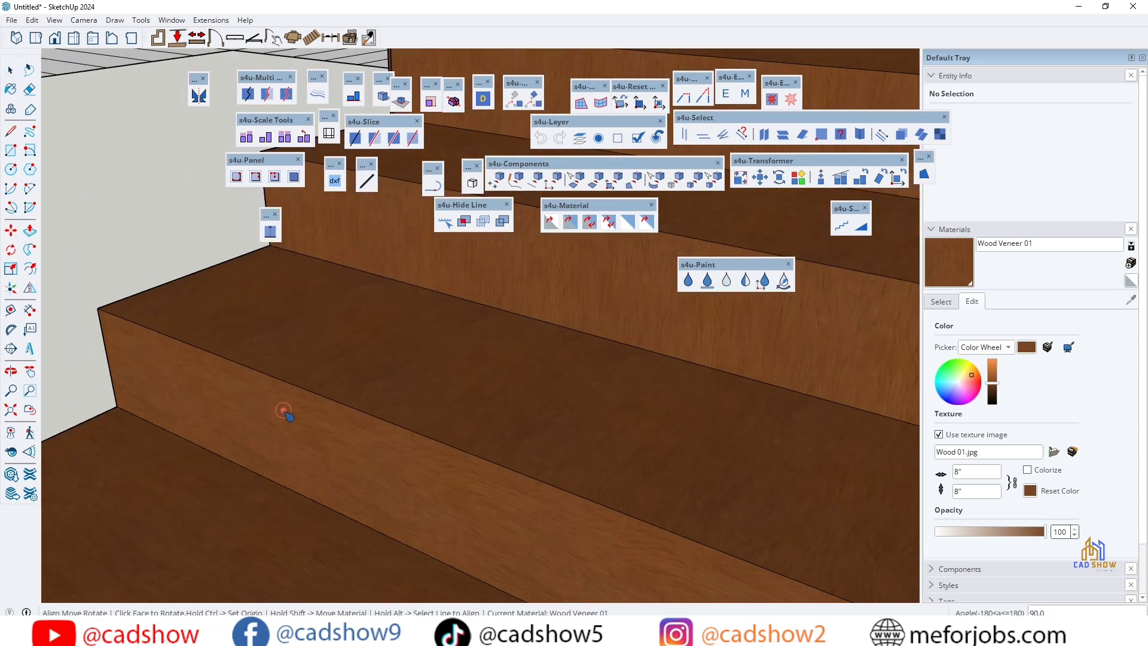
pyautogui.scroll(-4, 283, 412)
pyautogui.click(405, 329)
# - Examine the veneer grain direction on the staircase's risers, treads and sides
pyautogui.scroll(4, 529, 304)
pyautogui.scroll(-2, 626, 275)
pyautogui.scroll(3, 505, 403)
pyautogui.scroll(-3, 594, 256)
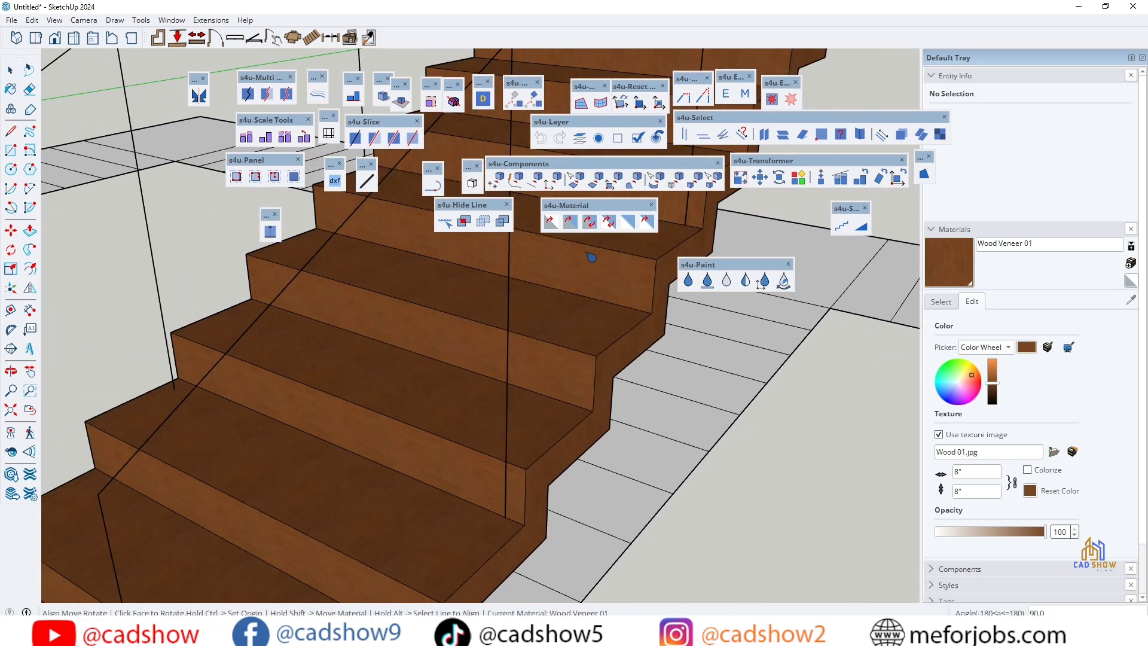
pyautogui.scroll(3, 550, 320)
pyautogui.scroll(2, 541, 445)
pyautogui.scroll(3, 541, 445)
pyautogui.scroll(-1, 425, 354)
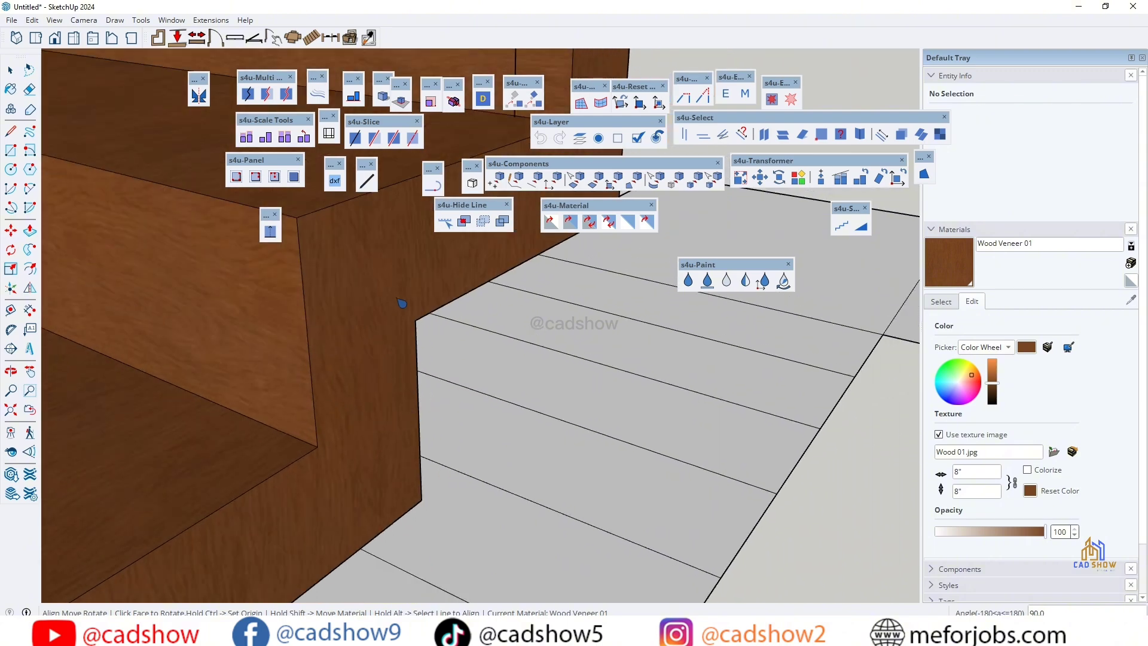
pyautogui.scroll(-3, 451, 451)
pyautogui.scroll(2, 278, 370)
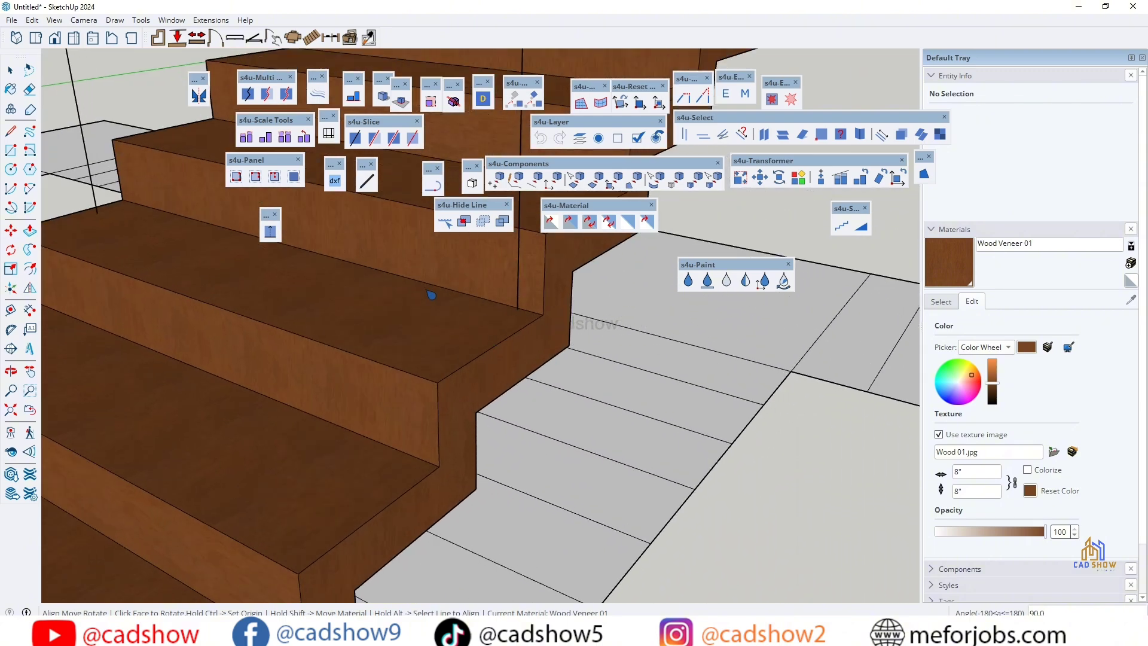
pyautogui.scroll(-2, 584, 402)
pyautogui.click(10, 70)
# - Paint a riser of the neighbouring white staircase with Marble Carrara Floor Tile from the Tile collection using s4u Paint Face
pyautogui.scroll(-4, 192, 287)
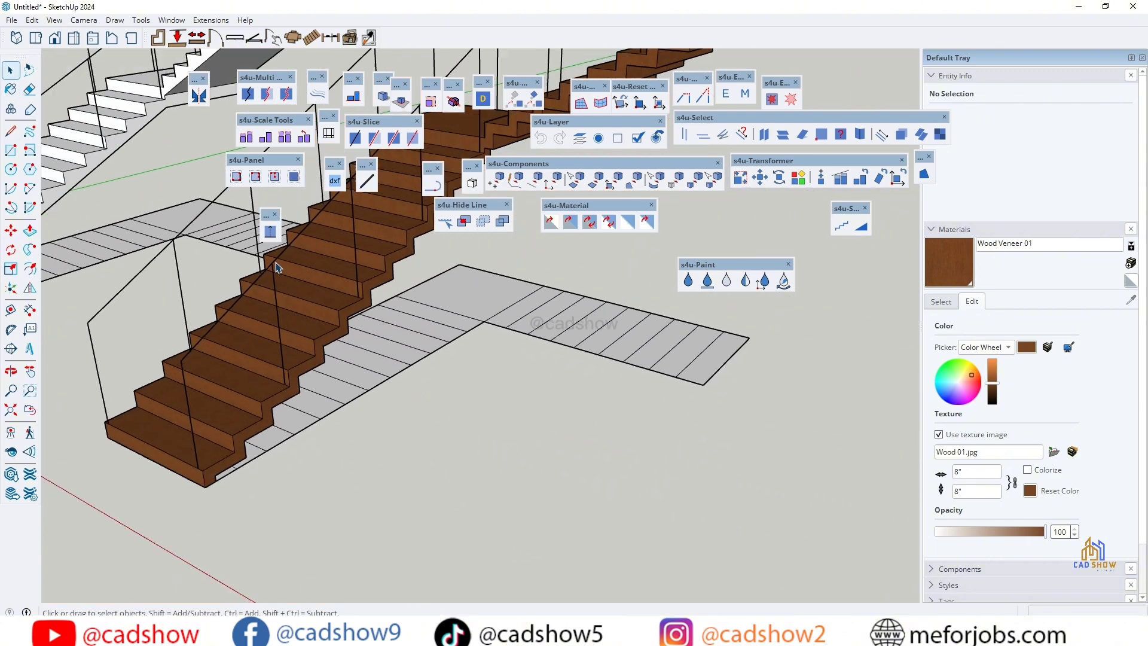
pyautogui.scroll(2, 202, 347)
pyautogui.scroll(-2, 201, 347)
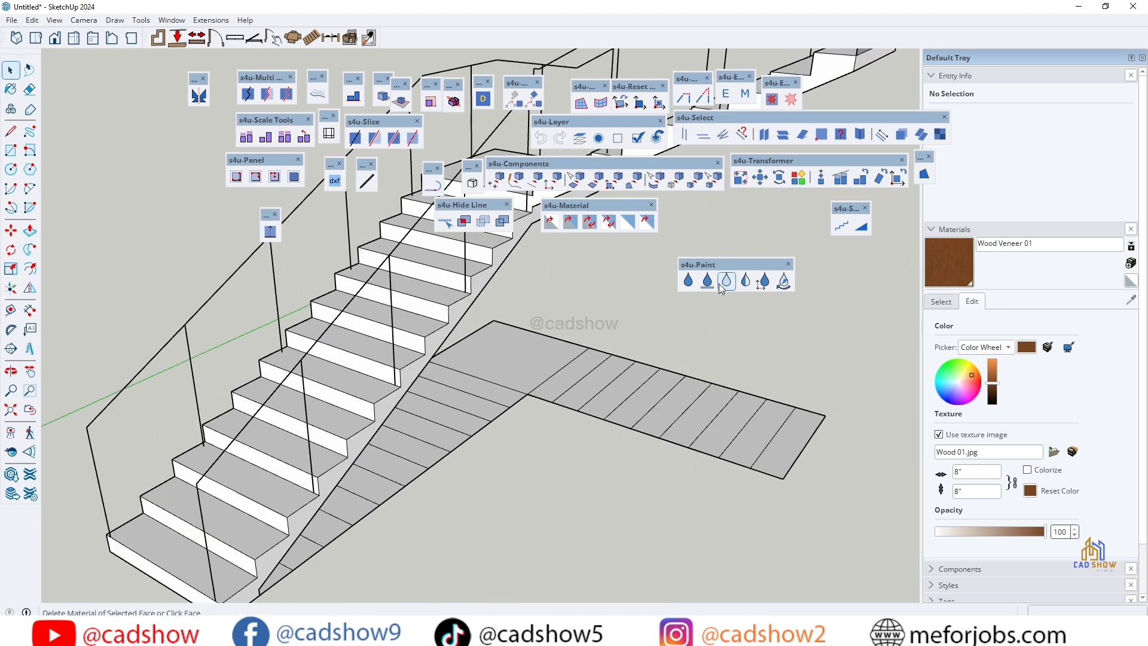
pyautogui.click(940, 302)
pyautogui.click(993, 318)
pyautogui.click(984, 284)
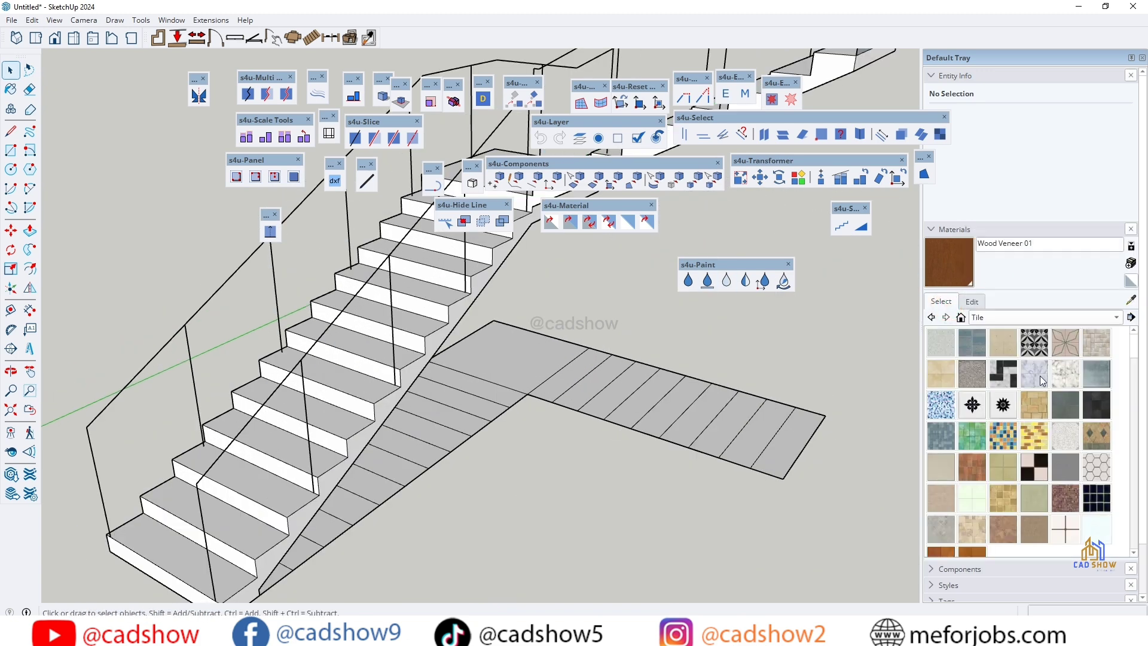
pyautogui.click(1039, 376)
pyautogui.click(689, 281)
pyautogui.click(382, 372)
pyautogui.scroll(4, 327, 415)
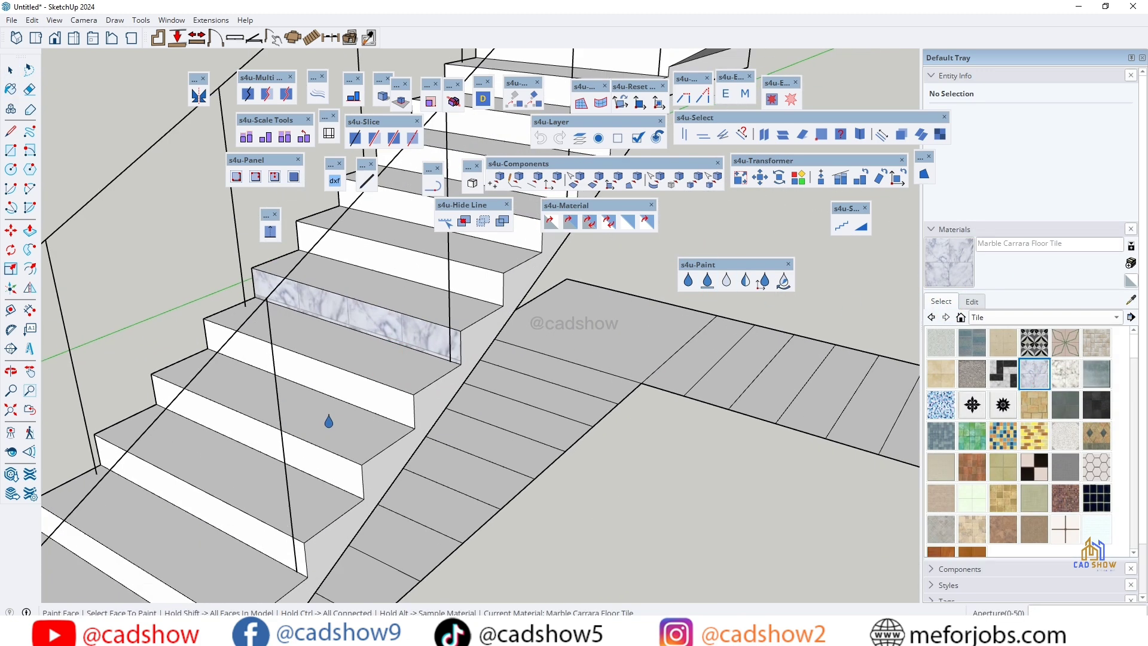
pyautogui.click(372, 338)
pyautogui.click(381, 372)
# - Paint the whole white staircase with Marble Carrara Floor Tile using s4u Paint Object
pyautogui.click(709, 288)
pyautogui.click(402, 395)
pyautogui.scroll(-5, 403, 393)
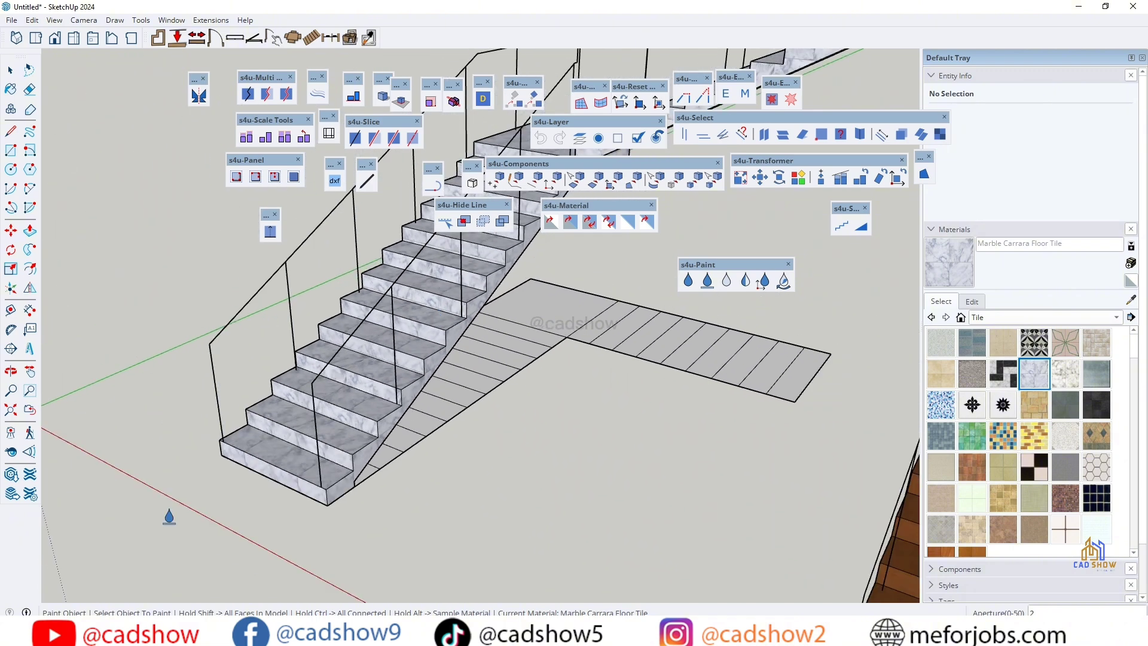
# - Remove the marble from the staircase with s4u Delete Material and paint it back on
pyautogui.scroll(4, 173, 513)
pyautogui.click(487, 372)
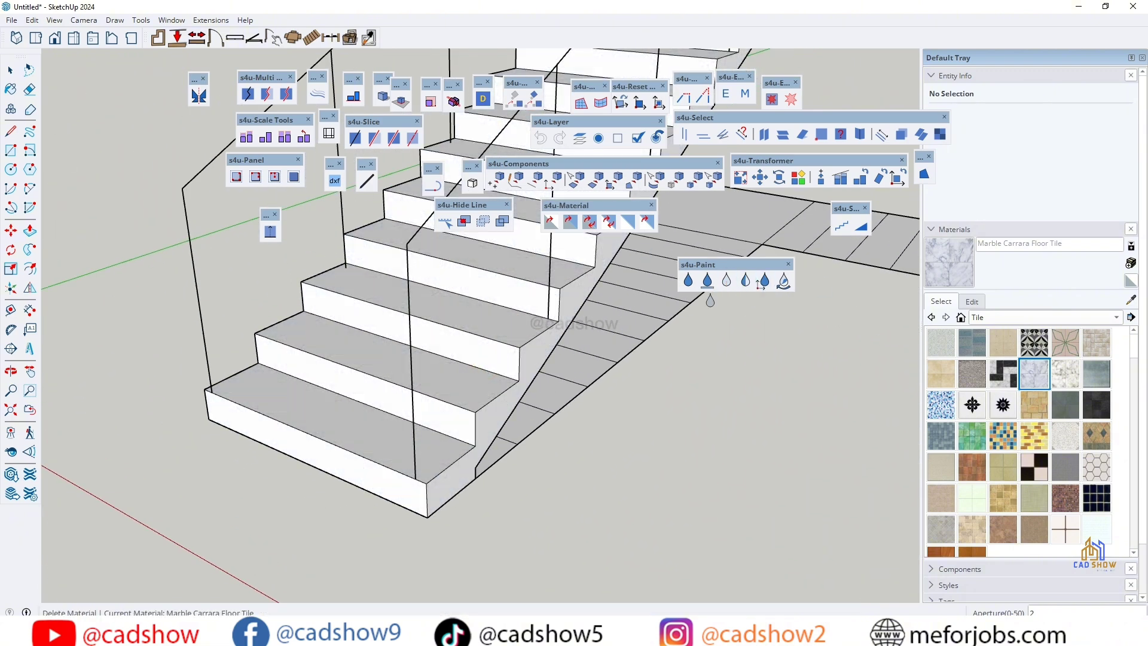
pyautogui.click(515, 344)
# - Try s4u Align Move Rotate and Reverse Face on a riser of the marble staircase
pyautogui.click(765, 281)
pyautogui.click(486, 348)
pyautogui.click(613, 324)
pyautogui.click(766, 283)
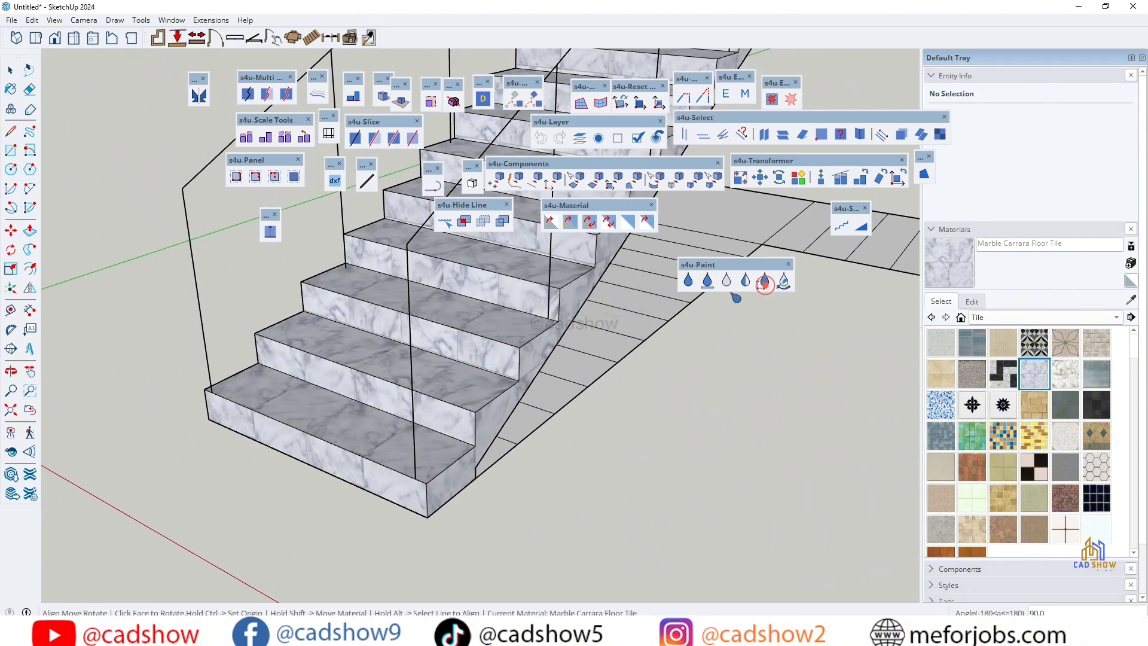
pyautogui.click(784, 282)
pyautogui.click(469, 349)
# - Replace the wood veneer on the second L-shaped staircase with Marble Carrara Floor Tile using s4u Replace Material
pyautogui.click(746, 282)
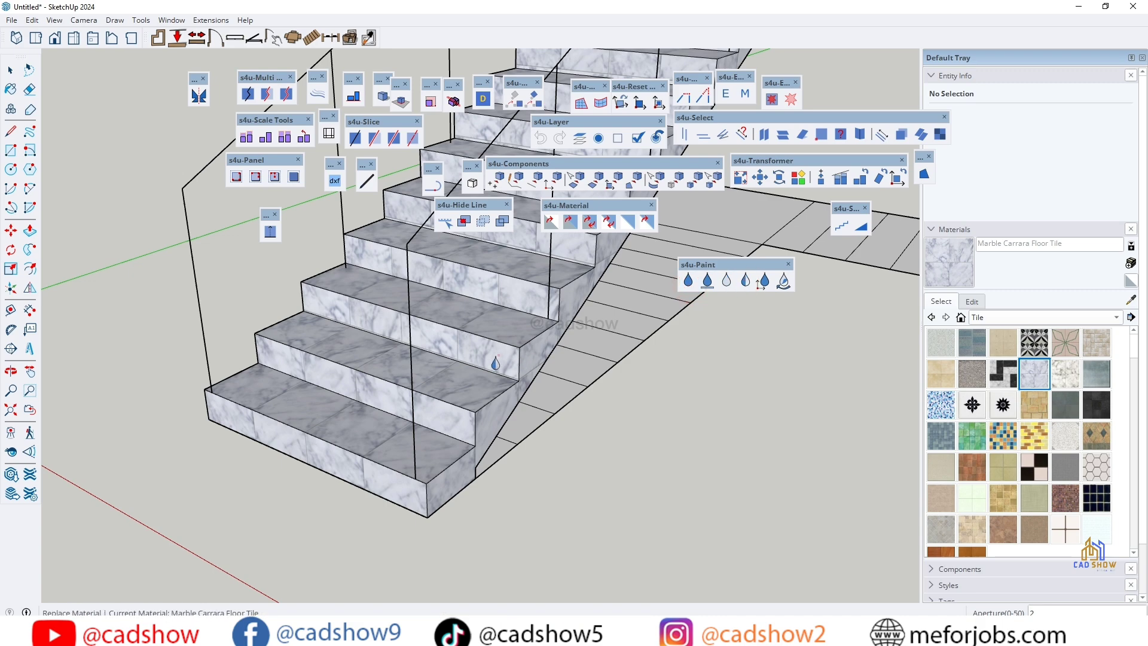
pyautogui.scroll(-5, 352, 416)
pyautogui.click(733, 447)
pyautogui.scroll(2, 617, 487)
pyautogui.scroll(-5, 426, 409)
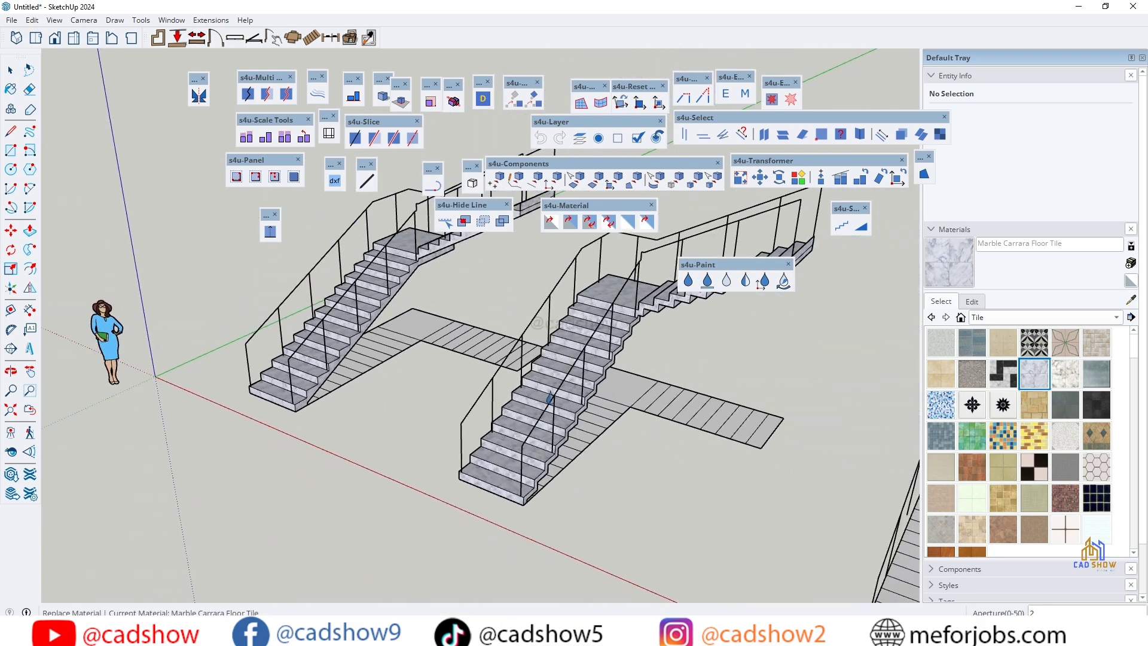
pyautogui.scroll(2, 495, 414)
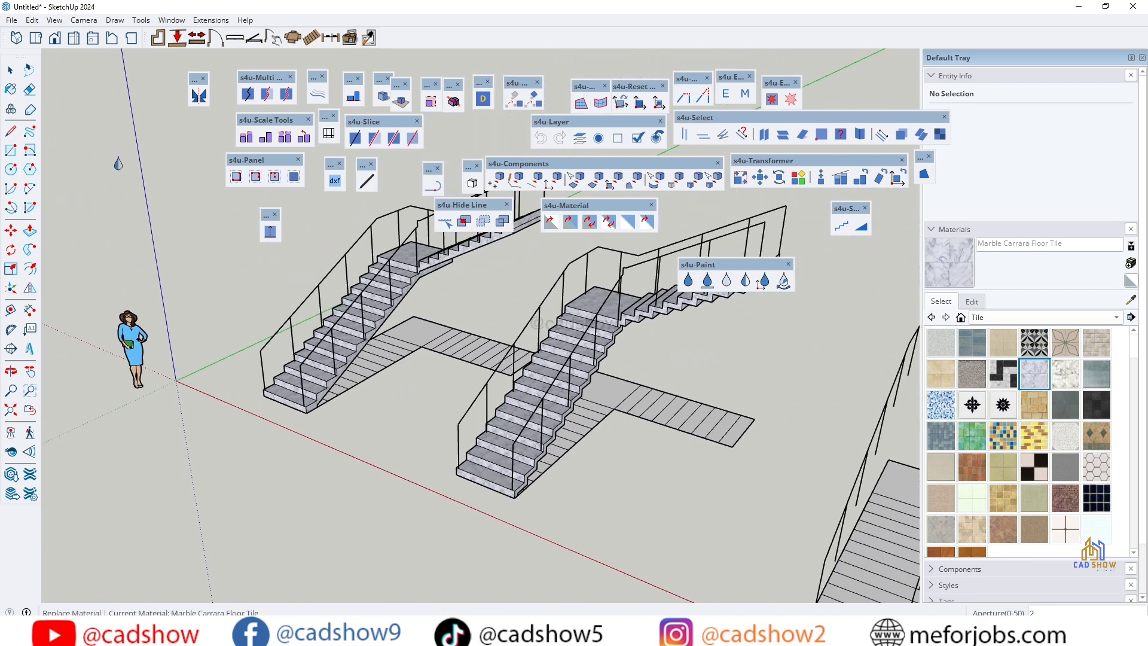
# - Draw a four-sided face of about 461 ft² with the Line tool on the ground beside the large textured box
pyautogui.click(10, 132)
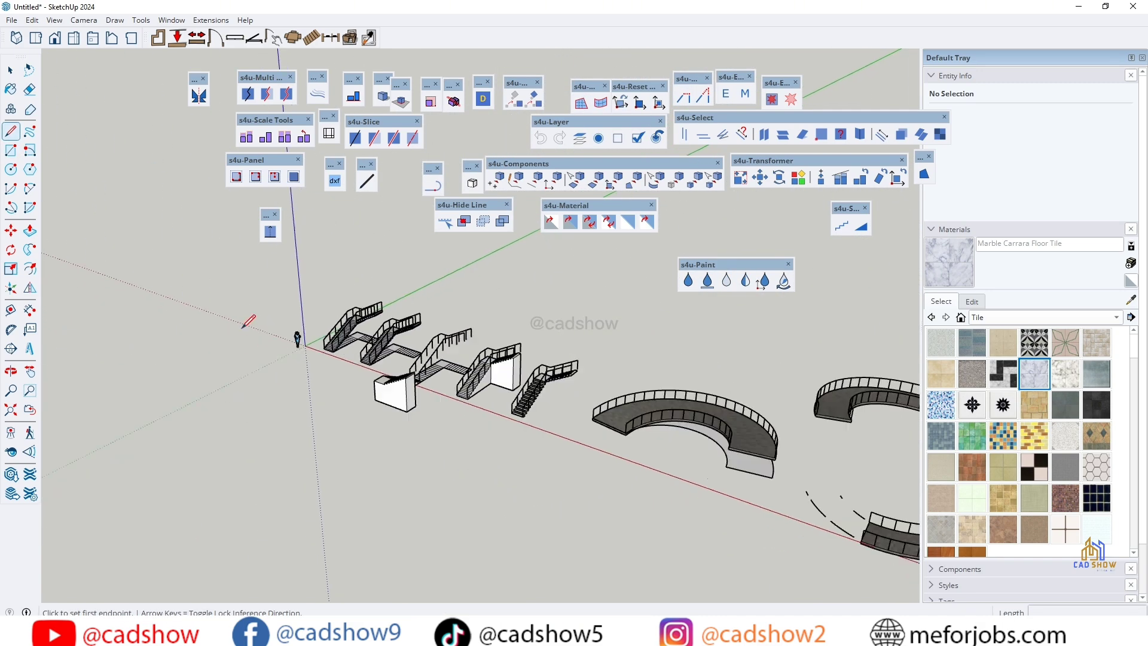
pyautogui.scroll(-5, 248, 321)
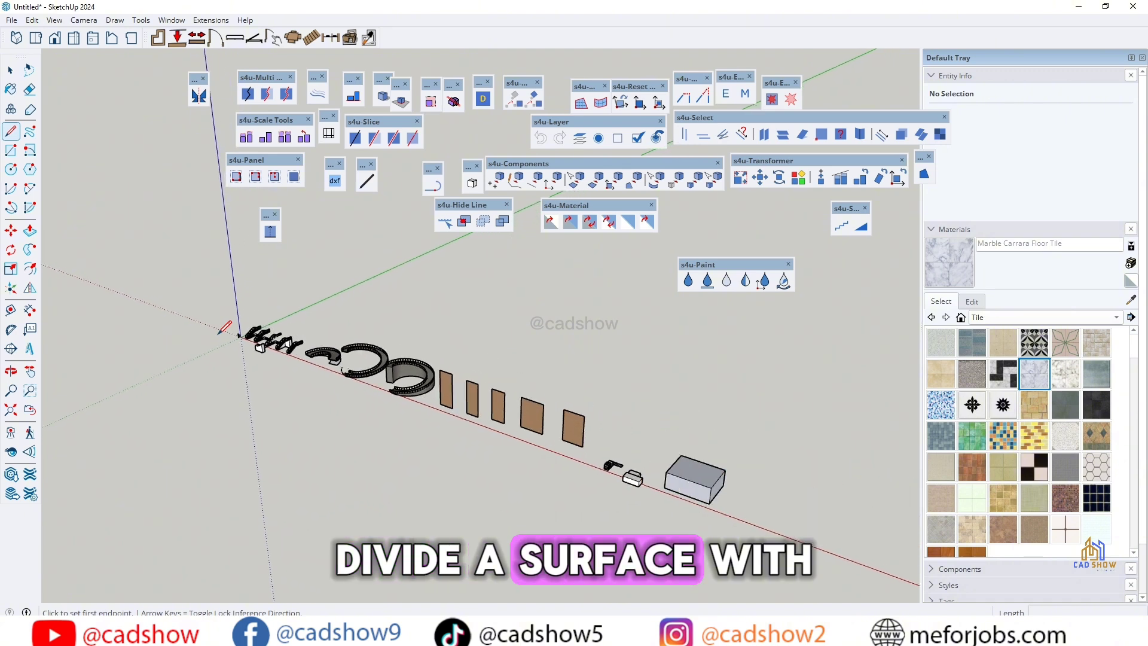
pyautogui.scroll(3, 859, 532)
pyautogui.scroll(6, 730, 488)
pyautogui.click(514, 466)
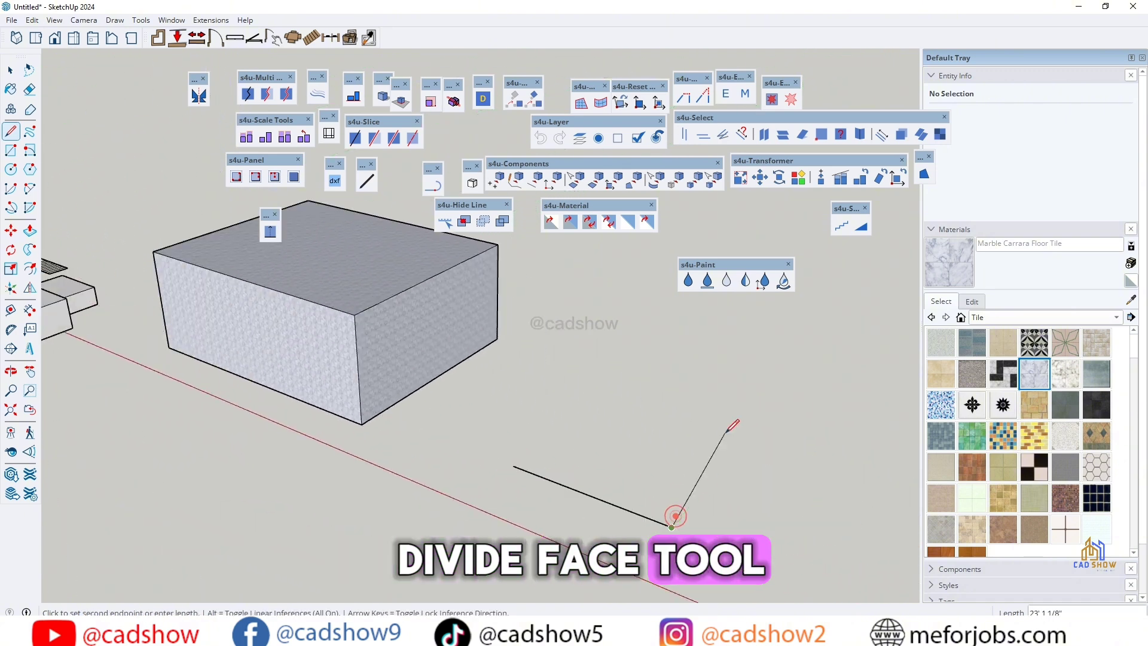
pyautogui.click(671, 526)
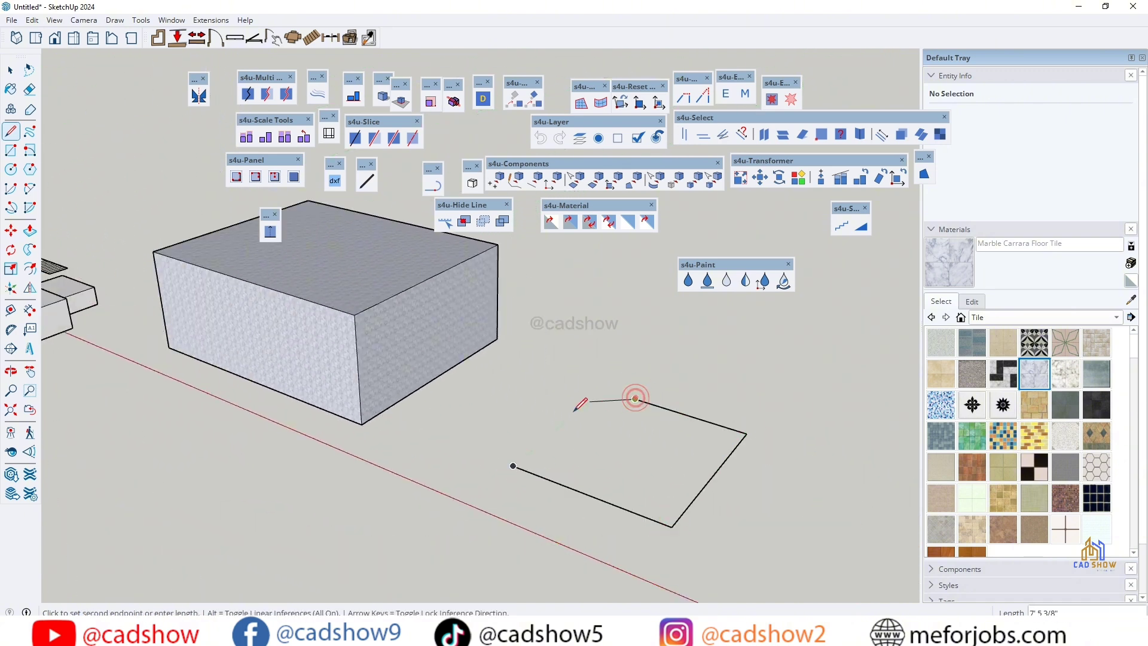
pyautogui.click(514, 466)
pyautogui.scroll(2, 662, 485)
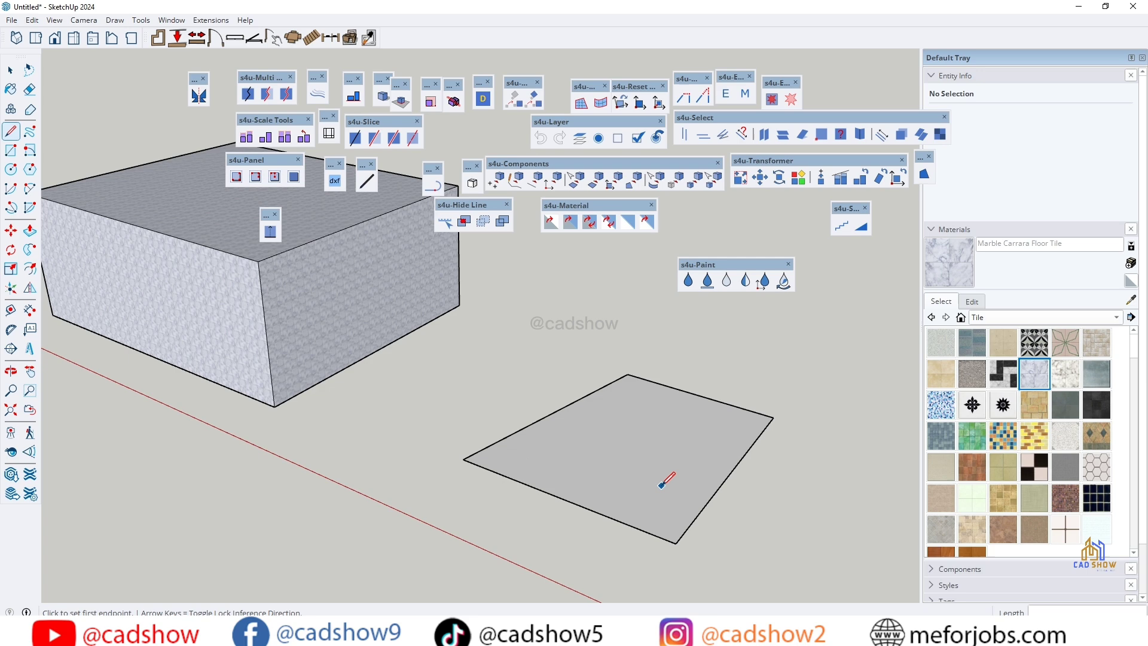
# - Reverse the new four-sided face so its white front side points up, and select it
pyautogui.click(15, 79)
pyautogui.click(10, 371)
pyautogui.moveTo(357, 448); pyautogui.dragTo(375, 518)
pyautogui.scroll(-4, 472, 359)
pyautogui.scroll(3, 422, 404)
pyautogui.moveTo(422, 404); pyautogui.dragTo(430, 484)
pyautogui.rightClick(524, 303)
pyautogui.click(546, 311)
pyautogui.click(476, 345)
# - Divide the selected face by fixed number along its X axis into 11 strips with the s4u Divide Face tool
pyautogui.click(583, 104)
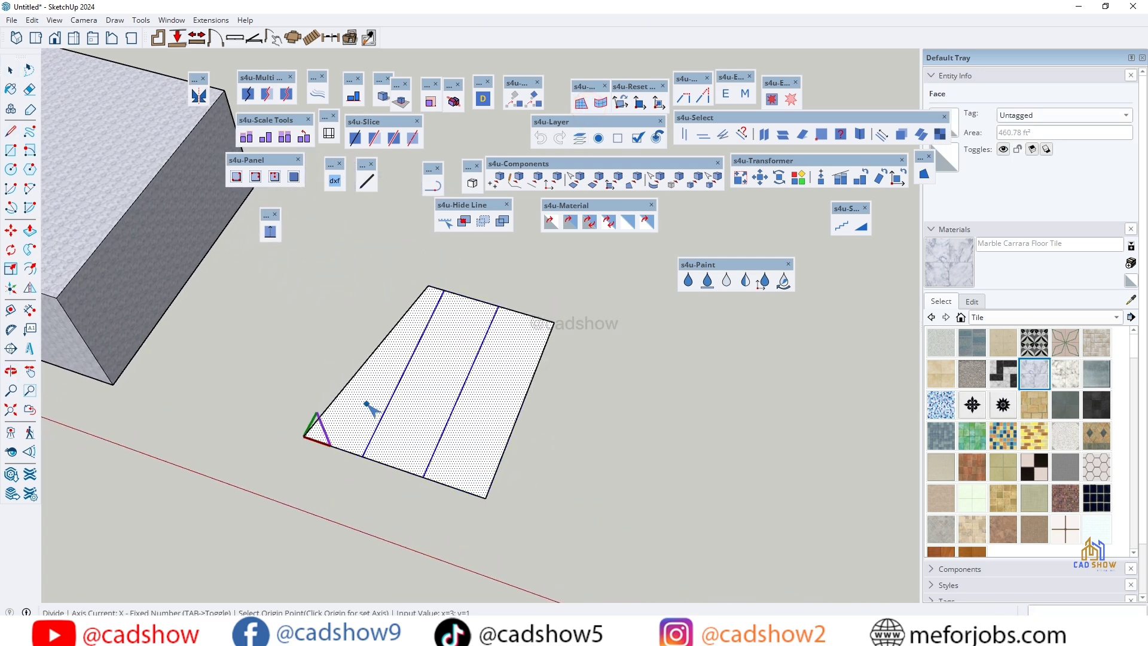
pyautogui.scroll(2, 366, 403)
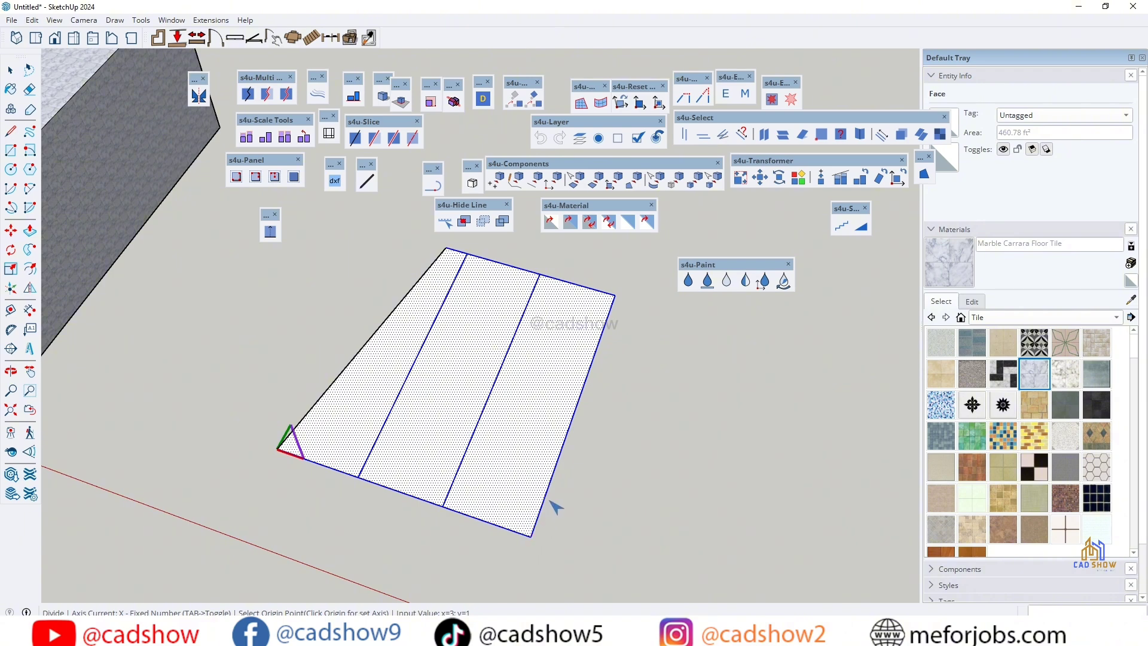
pyautogui.scroll(1, 520, 385)
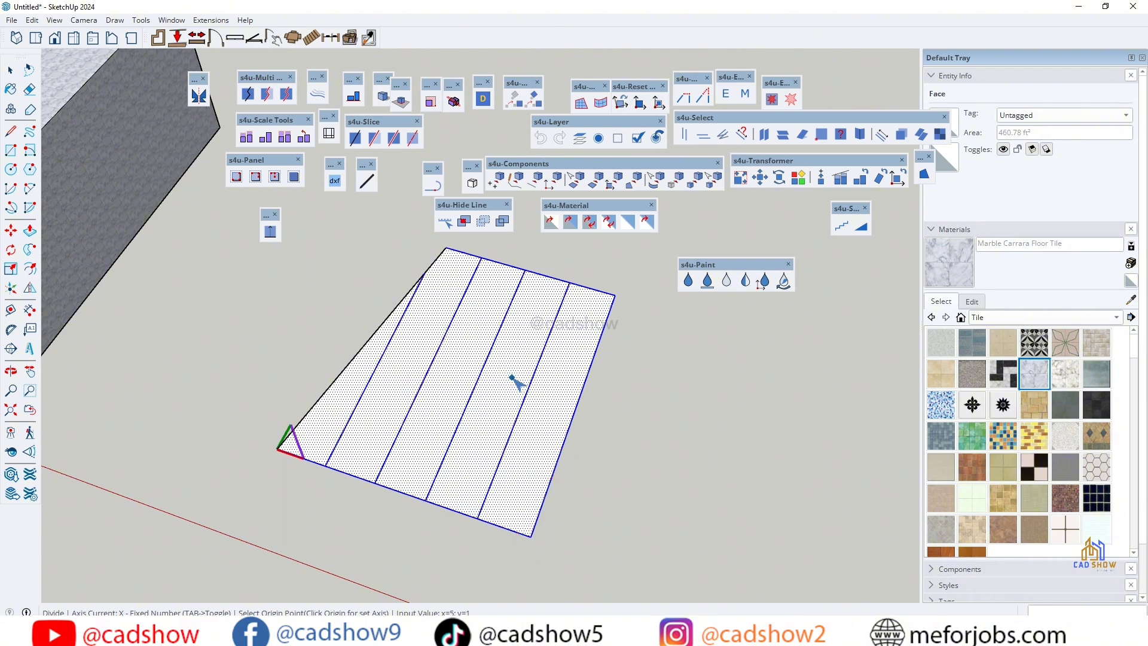
pyautogui.scroll(8, 351, 403)
pyautogui.scroll(-5, 422, 428)
pyautogui.scroll(4, 377, 412)
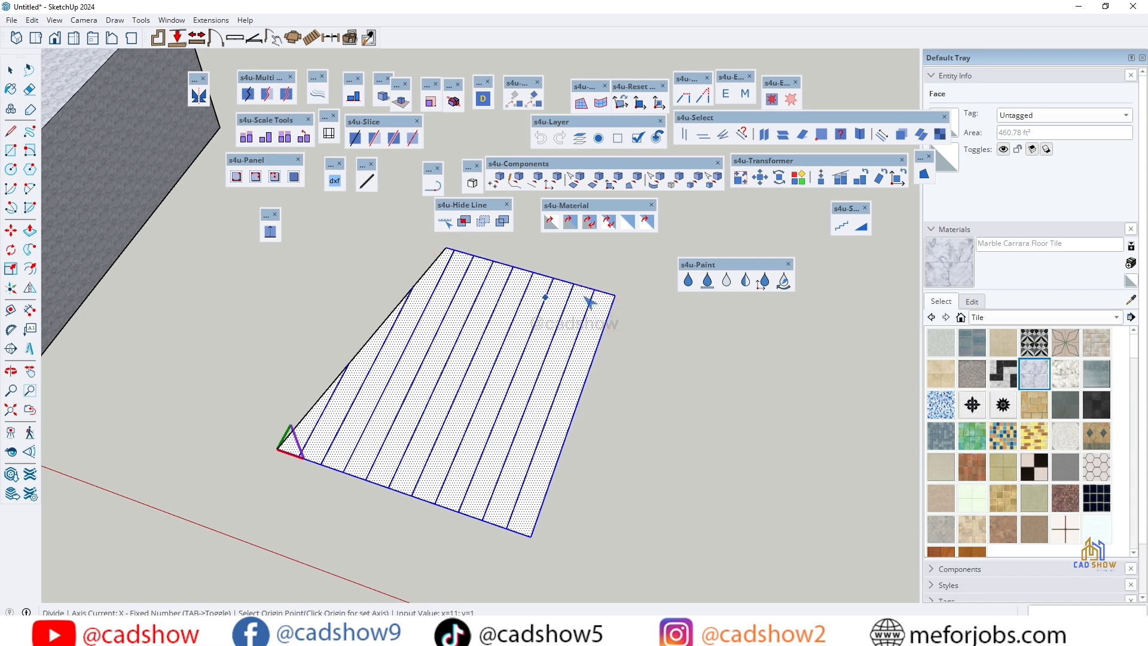
# - Divide the strips crosswise in s4u Divide's fixed-distance mode at a Y spacing of about 6' 6 3/4"
pyautogui.click(599, 104)
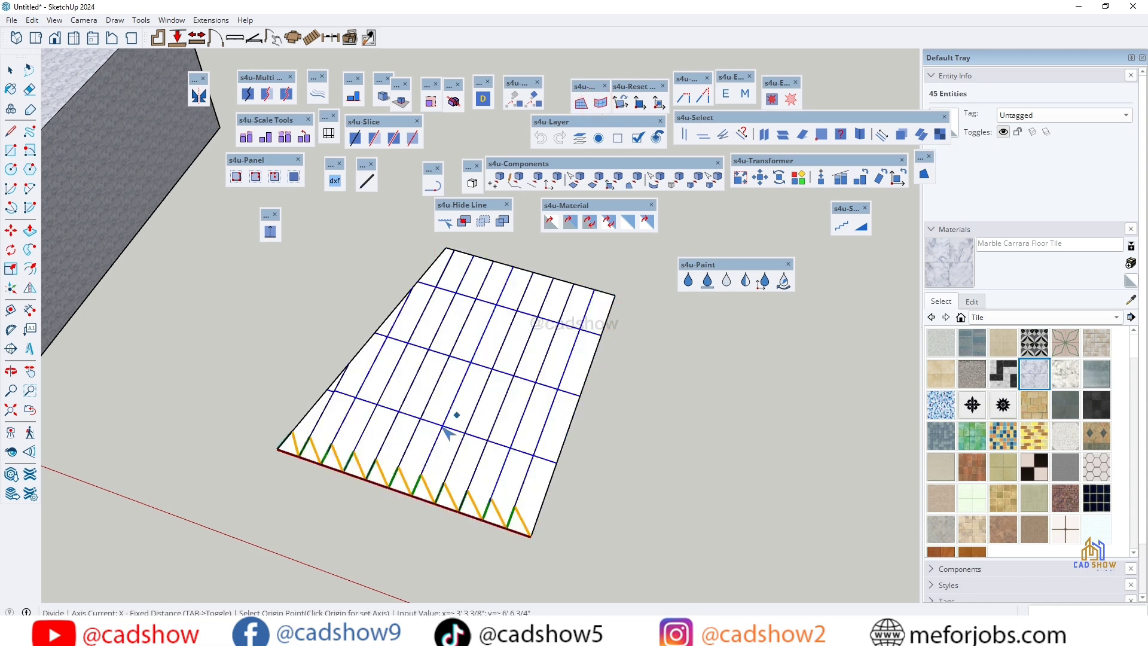
pyautogui.scroll(2, 443, 413)
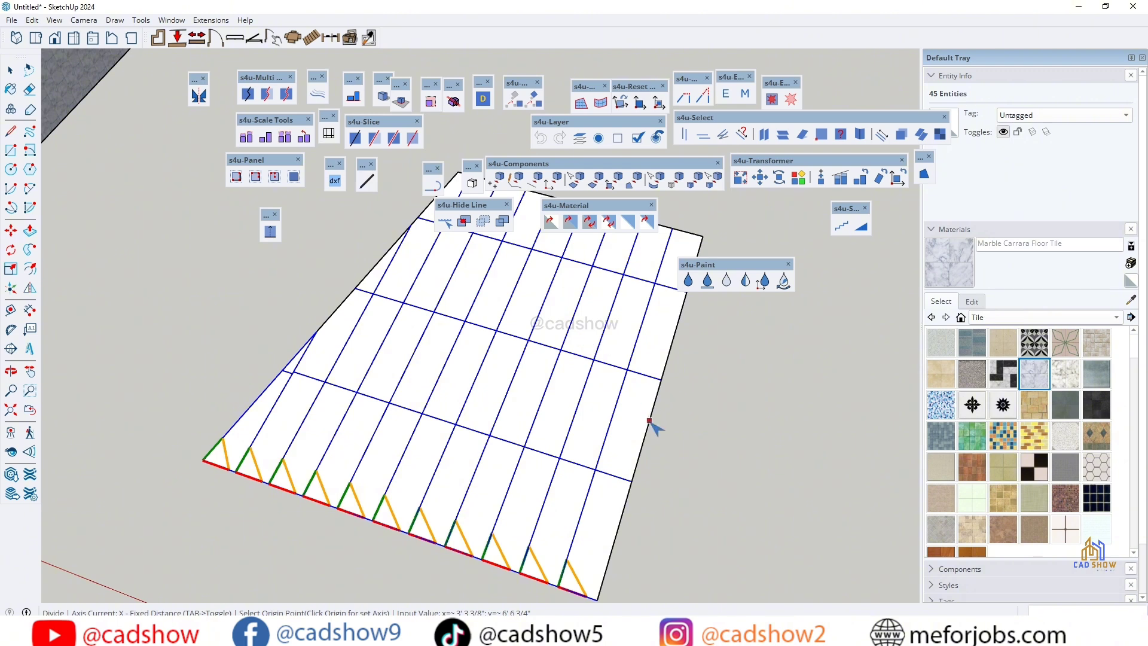
pyautogui.scroll(-3, 502, 384)
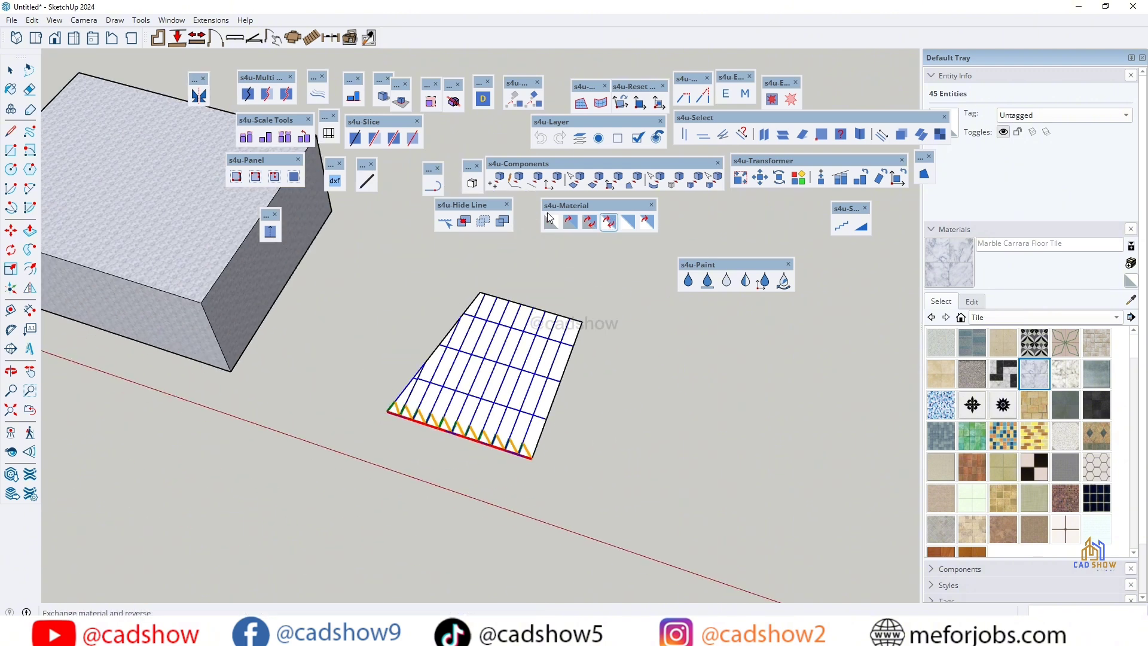
pyautogui.click(702, 97)
# - Draw two parallel edges beside the divided face, the longer about 18', and join their near ends with the s4u Connect tool
pyautogui.press('l')
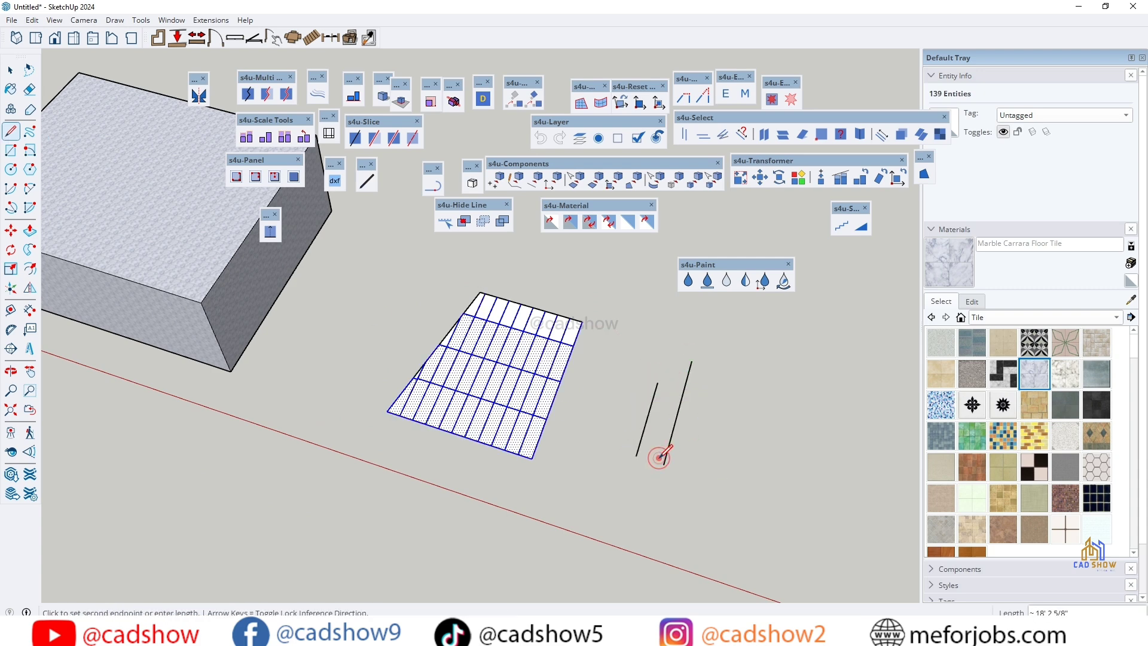
pyautogui.click(10, 70)
pyautogui.moveTo(769, 354); pyautogui.dragTo(619, 485)
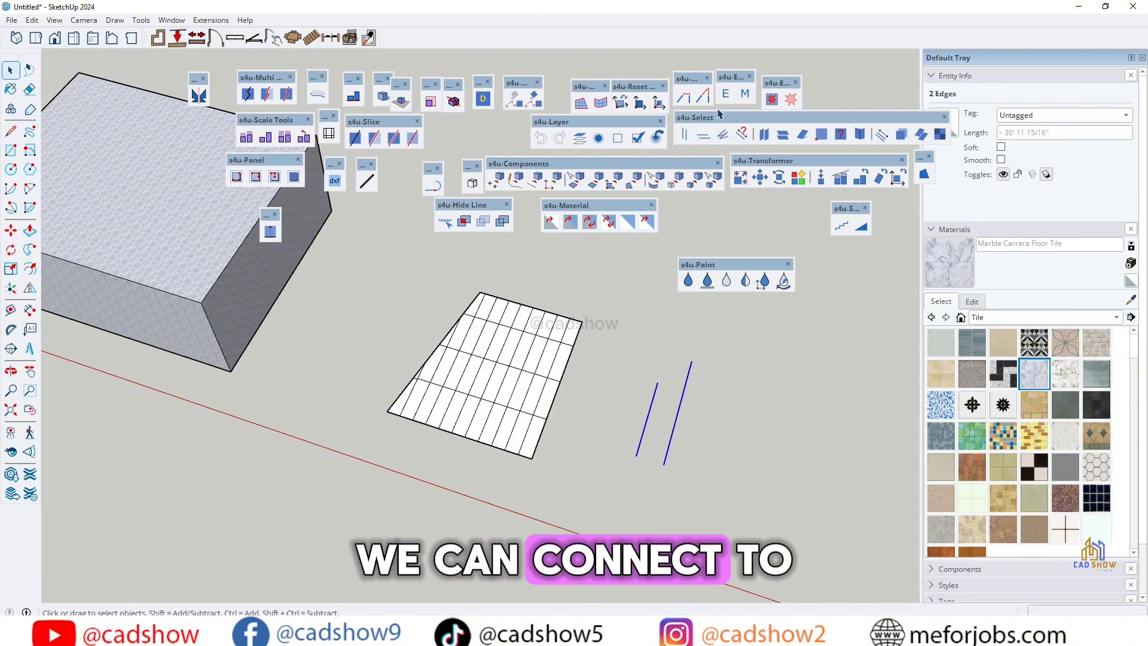
pyautogui.click(682, 97)
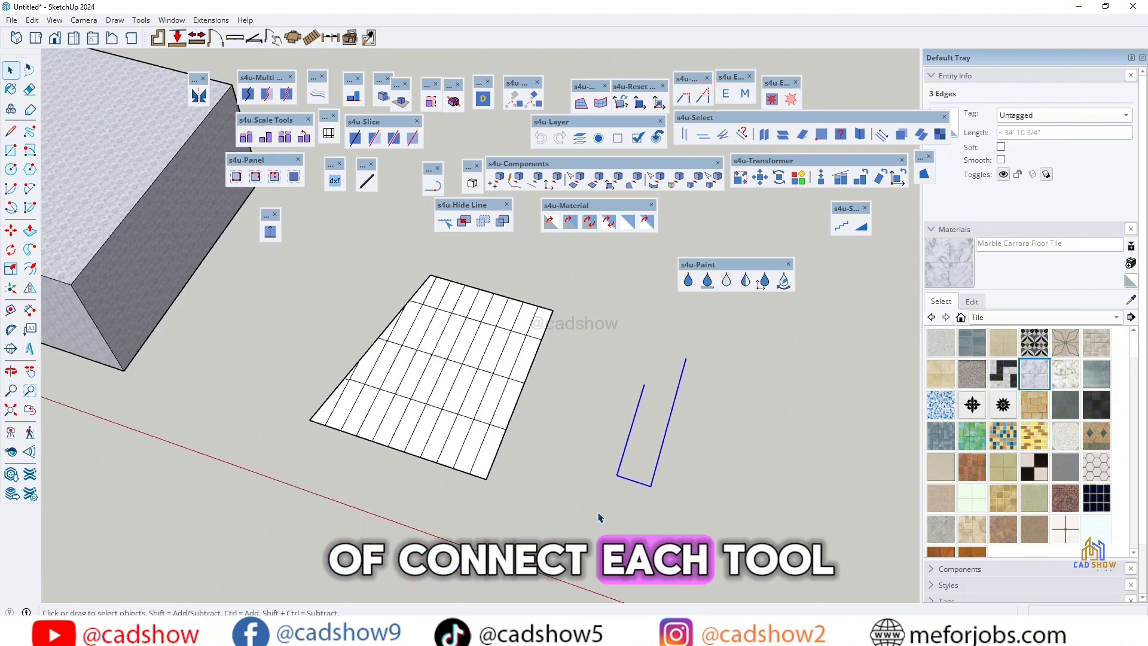
# - Extend the shorter parallel edge with the Line tool and draw a line across the far end to the longer edge
pyautogui.scroll(4, 632, 480)
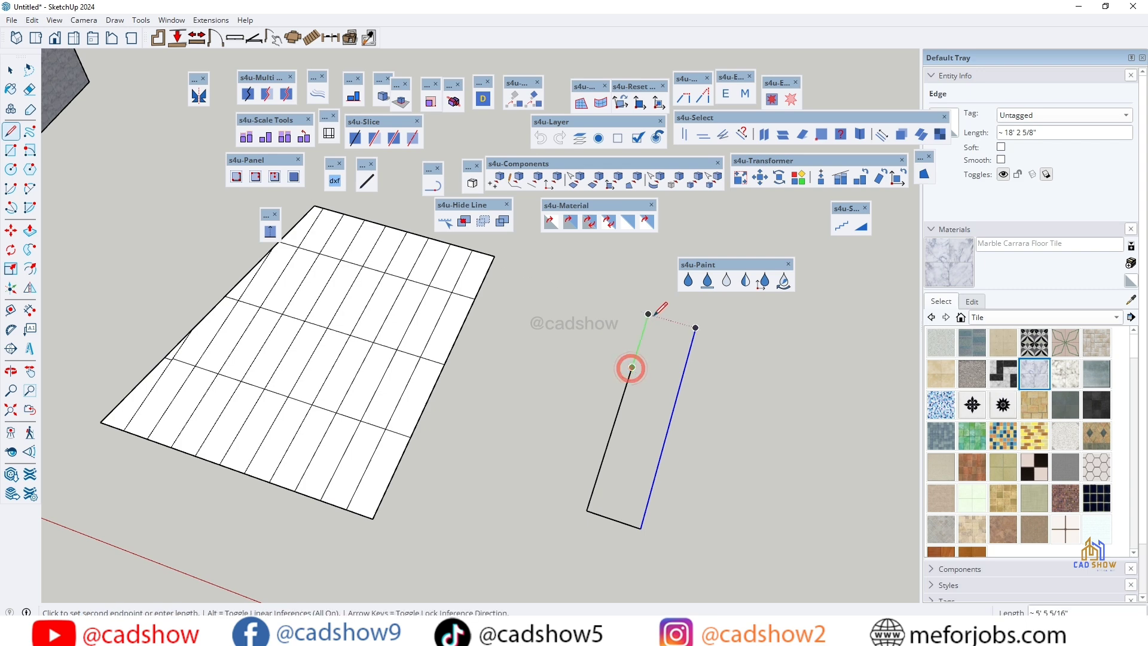
pyautogui.scroll(6, 697, 318)
pyautogui.click(692, 325)
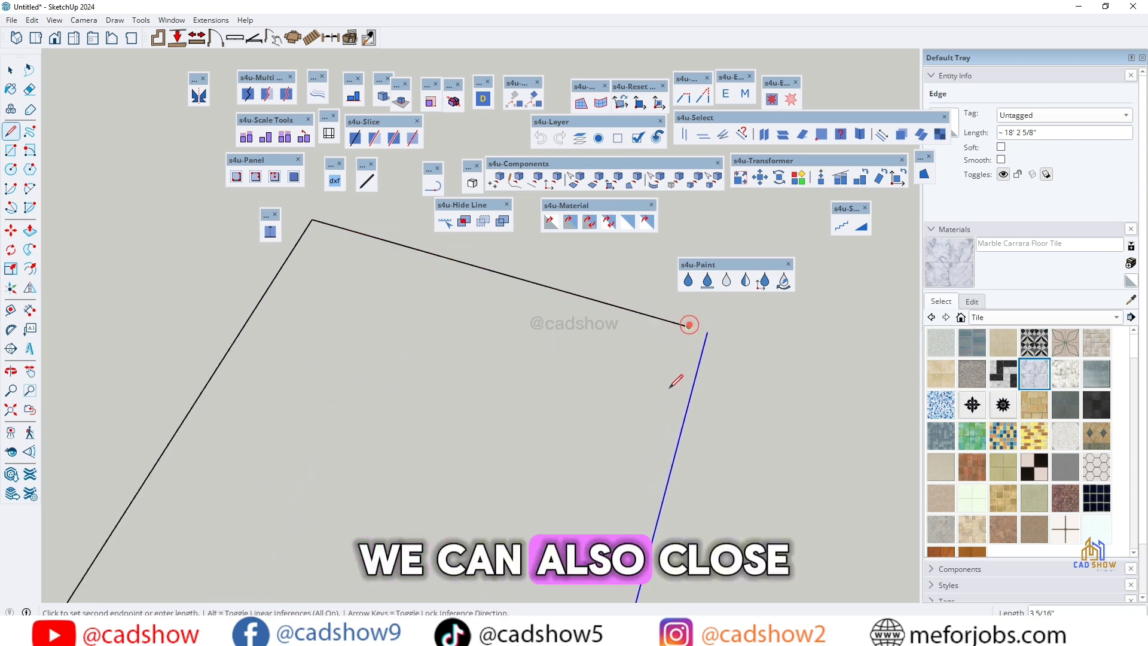
pyautogui.scroll(-1, 574, 272)
pyautogui.scroll(-8, 574, 272)
pyautogui.press('space')
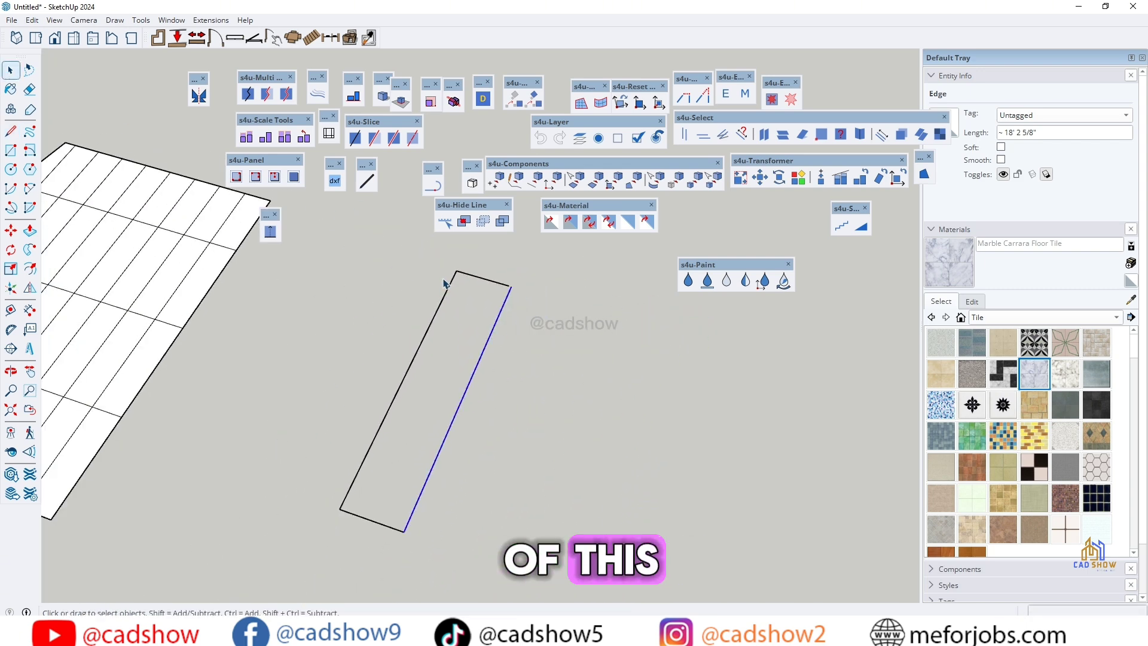
# - Select all edges of the narrow outline and close the gap at its far corner with the s4u Connect tool
pyautogui.moveTo(391, 308); pyautogui.dragTo(564, 566)
pyautogui.scroll(5, 489, 272)
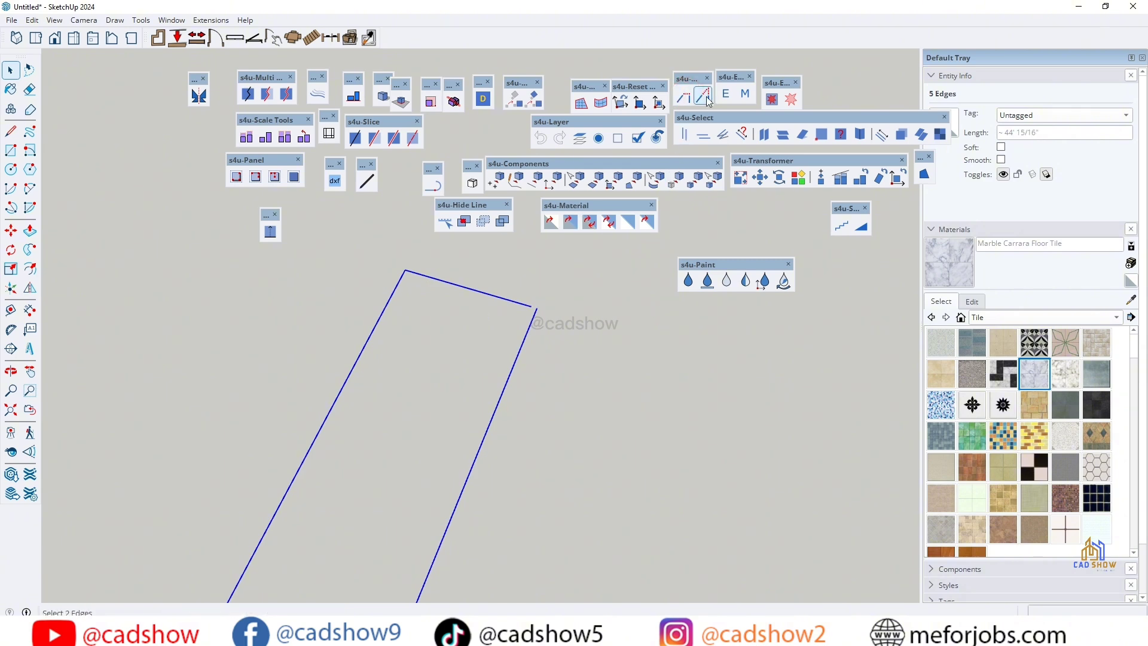
pyautogui.scroll(3, 532, 320)
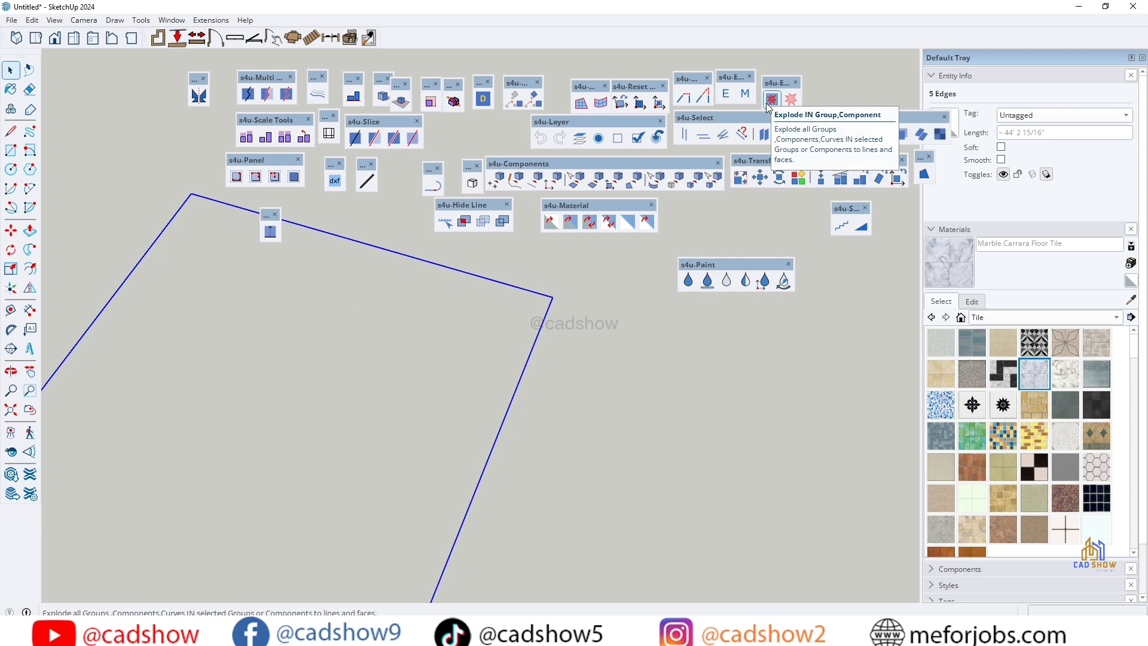
pyautogui.click(604, 326)
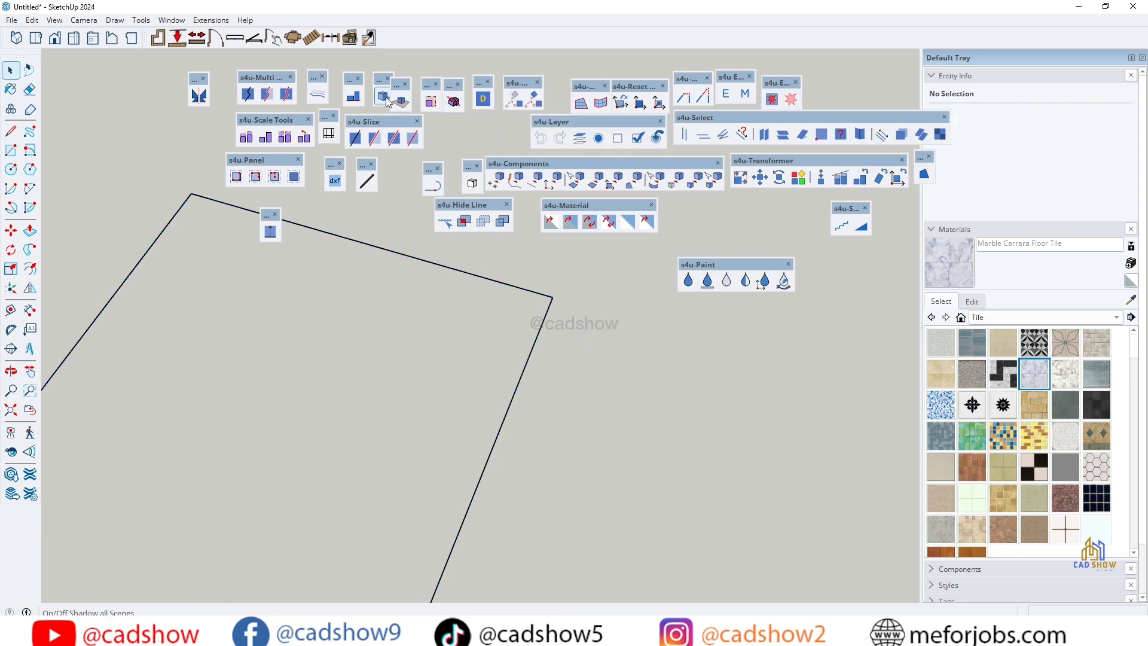
# - Offset the outline's long edge on the side away from the divided face with the s4u Offset tool to make a parallel line outside
pyautogui.click(316, 98)
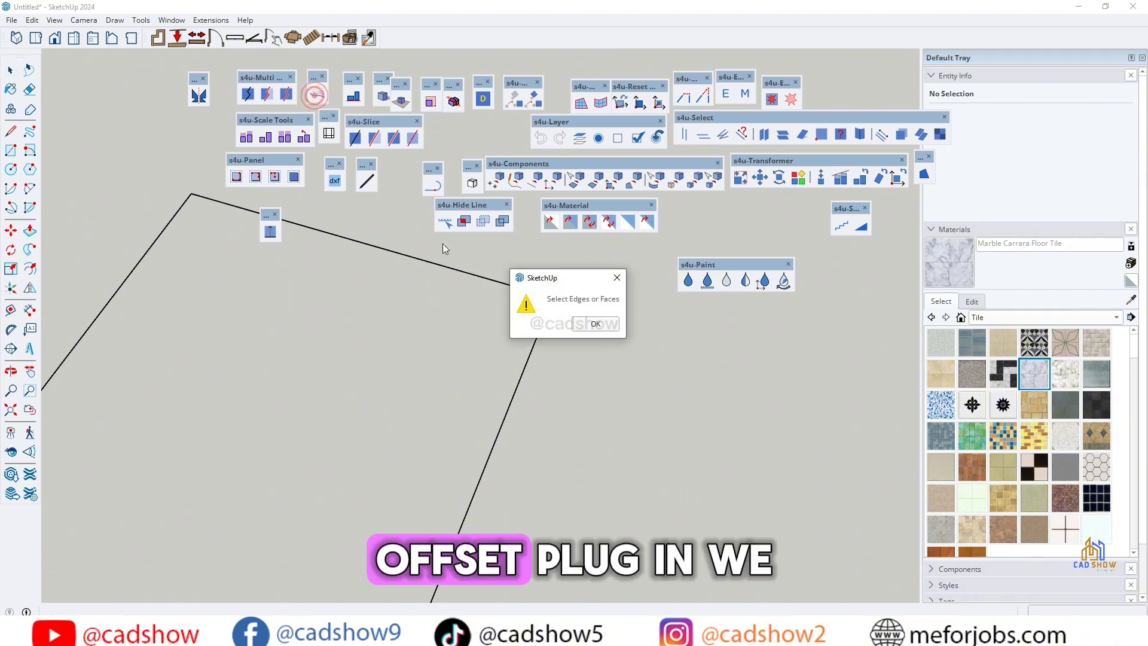
pyautogui.click(584, 328)
pyautogui.click(537, 340)
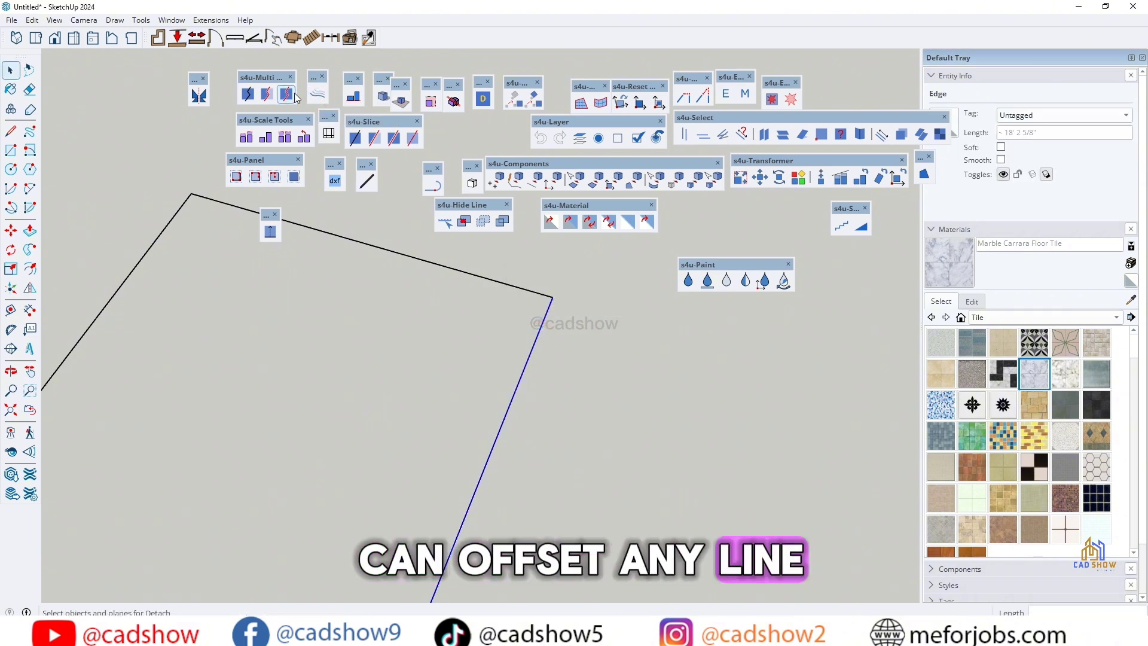
pyautogui.scroll(-5, 589, 360)
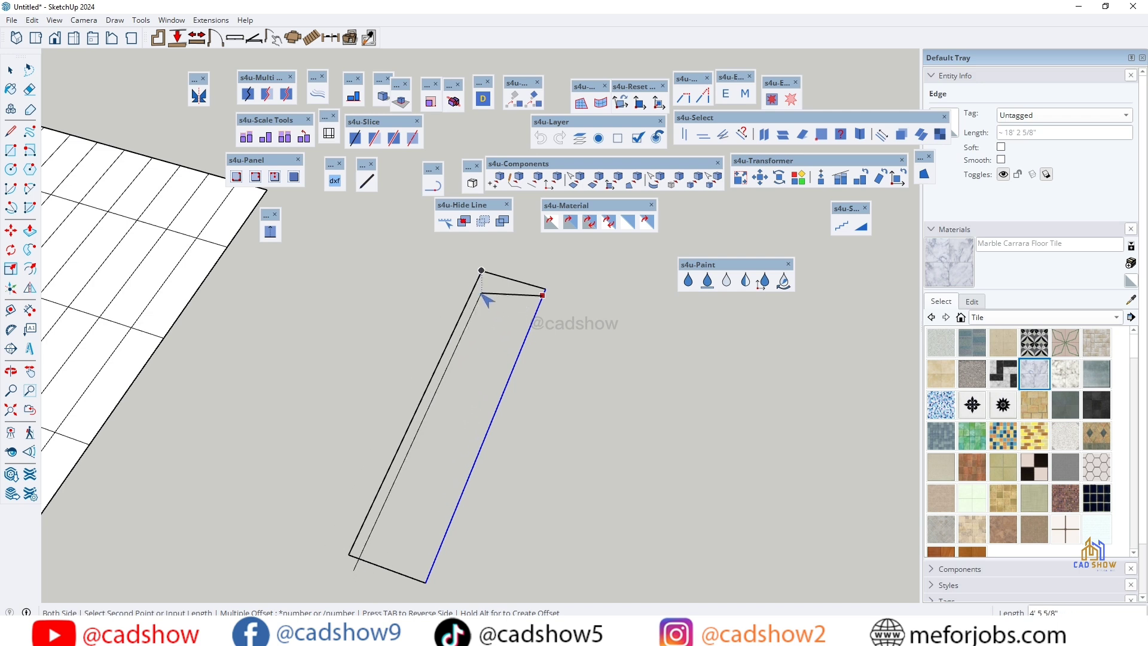
pyautogui.scroll(1, 532, 323)
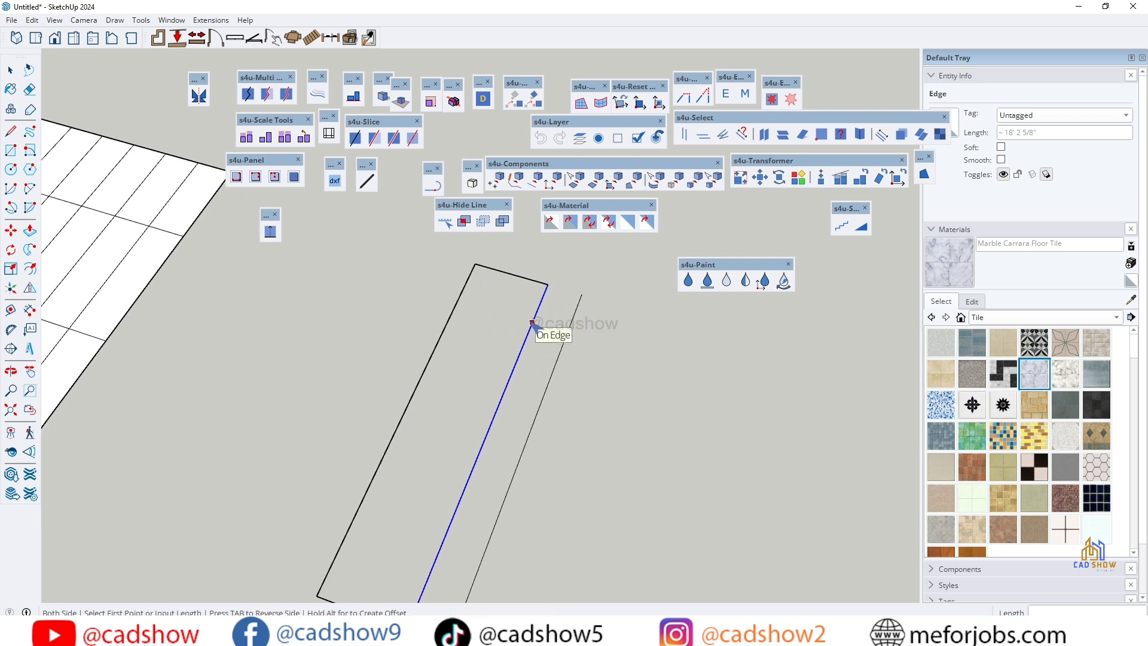
# - Offset the outline's far short edge inward with the s4u Offset tool to place three crosswise lines along the strip
pyautogui.click(547, 286)
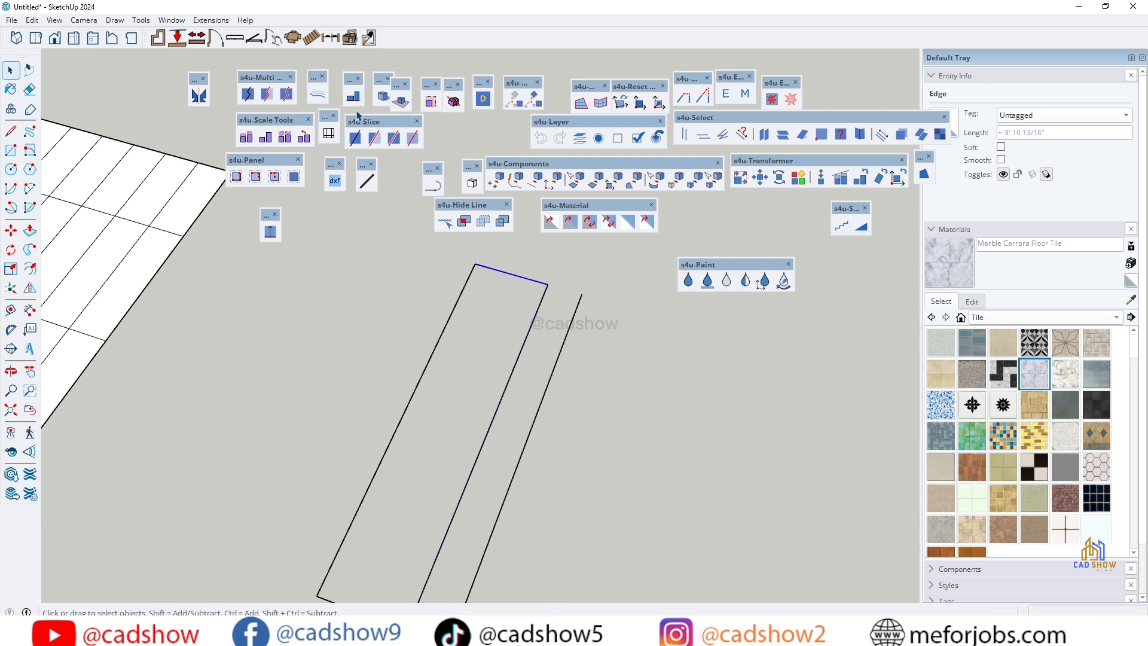
pyautogui.click(314, 94)
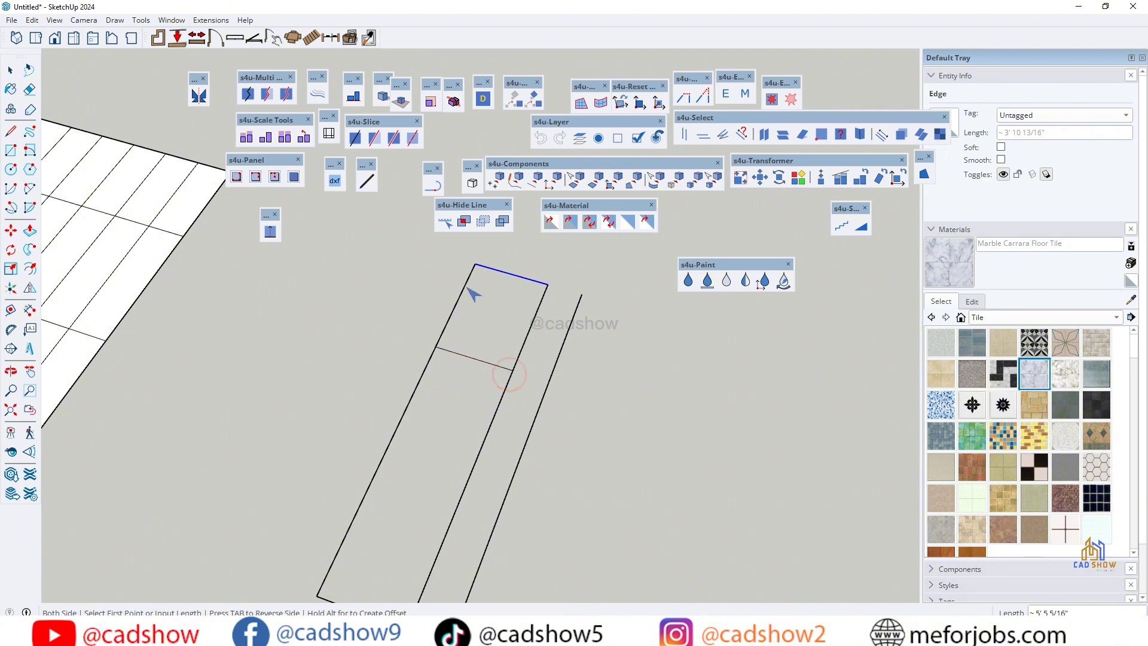
pyautogui.scroll(-6, 473, 293)
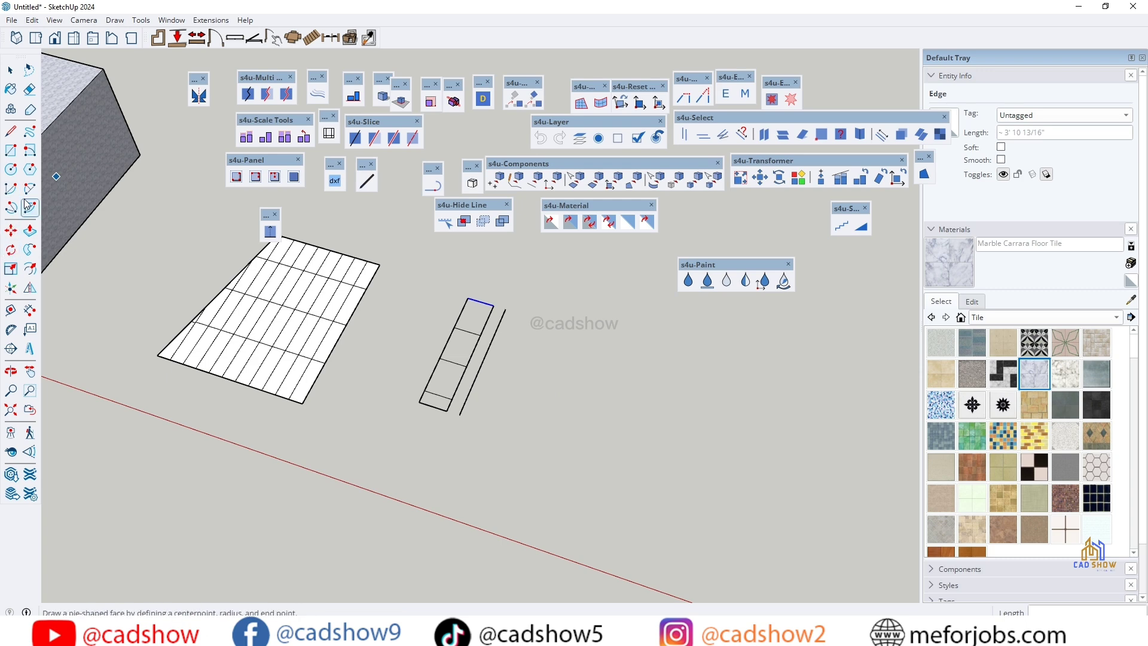
# - Draw a closed, free-form outline of seven connected 2 Point Arcs beside the strip
pyautogui.click(30, 189)
pyautogui.scroll(-3, 654, 463)
pyautogui.click(550, 417)
pyautogui.click(592, 380)
pyautogui.scroll(4, 568, 382)
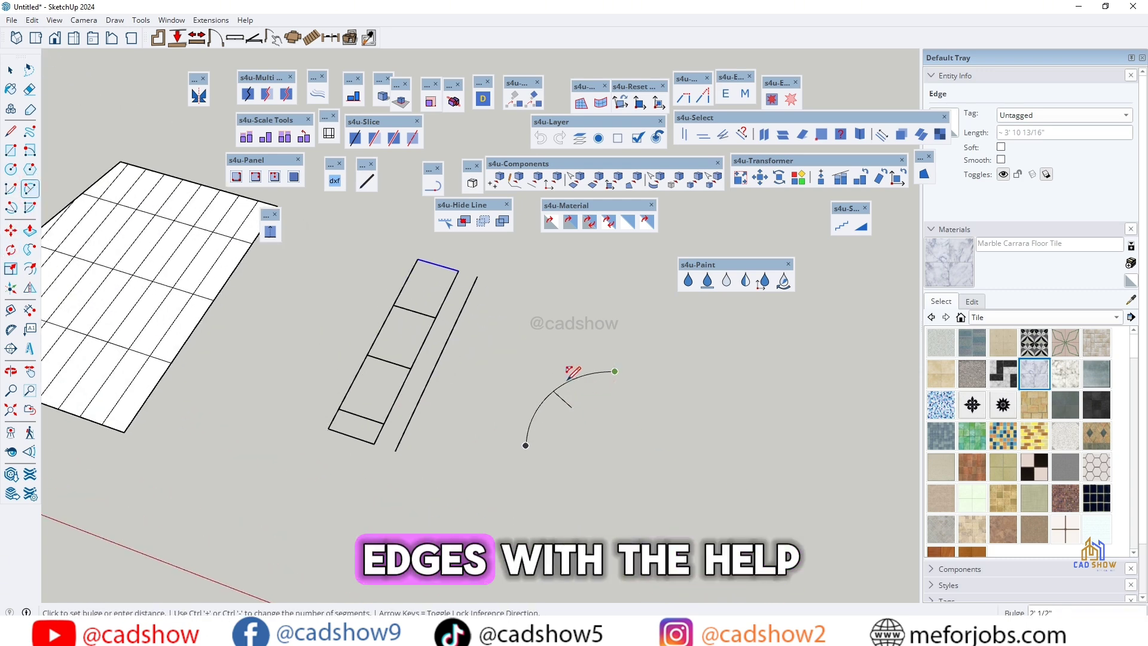
pyautogui.click(573, 373)
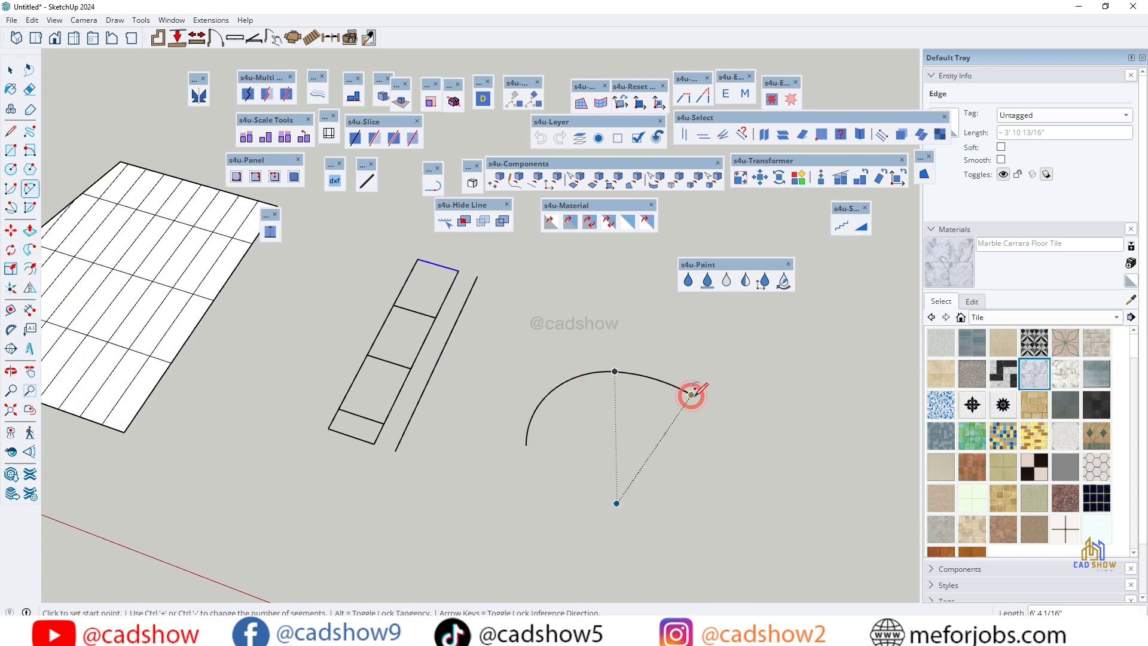
pyautogui.click(692, 395)
pyautogui.click(788, 398)
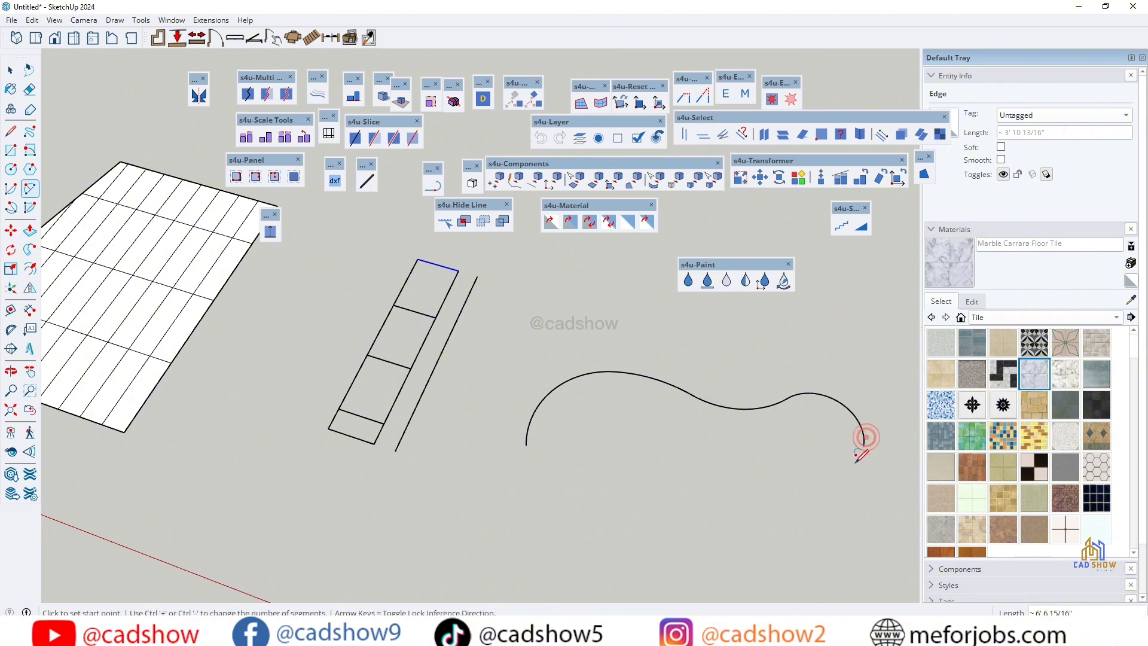
pyautogui.click(863, 445)
pyautogui.click(746, 536)
pyautogui.click(746, 536)
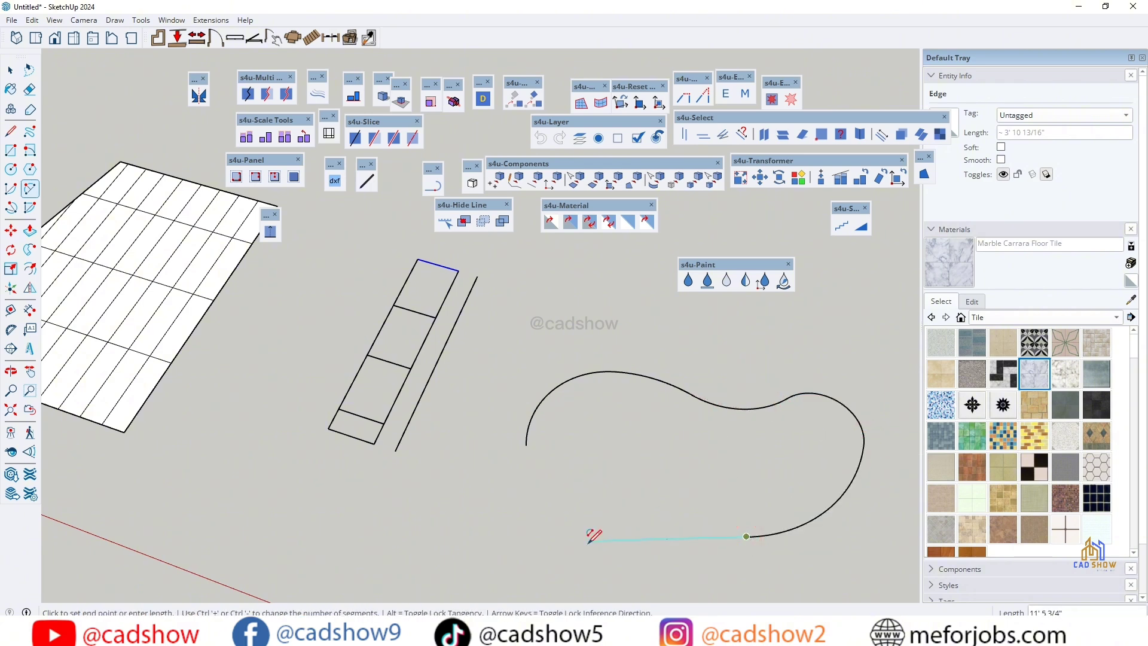
pyautogui.click(594, 578)
pyautogui.click(594, 570)
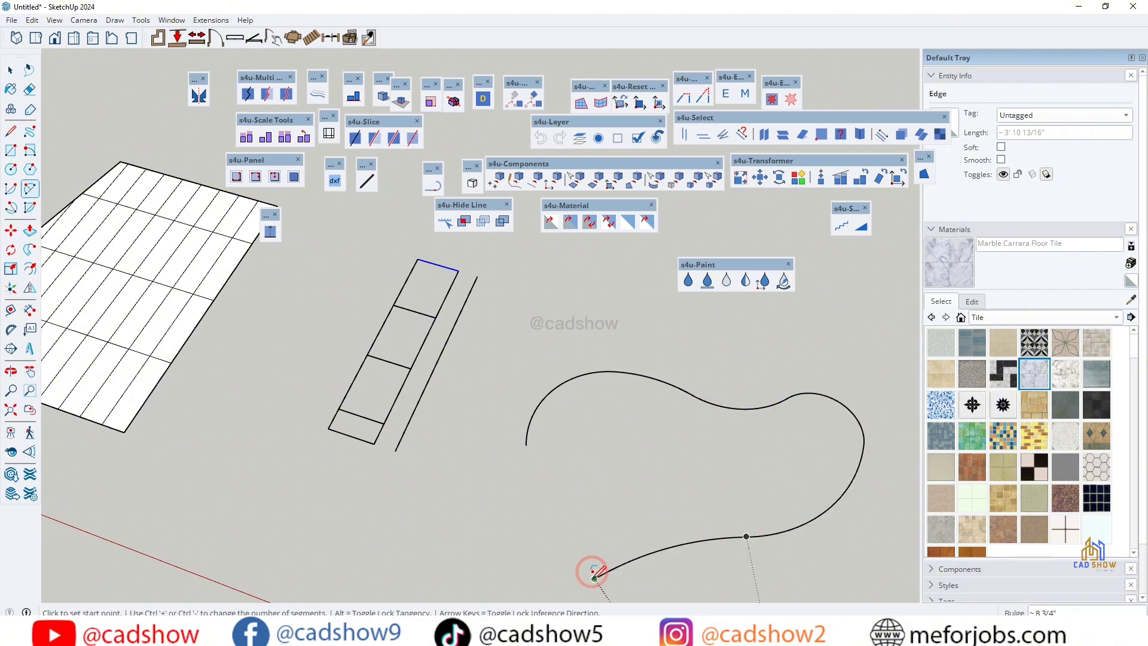
pyautogui.click(526, 445)
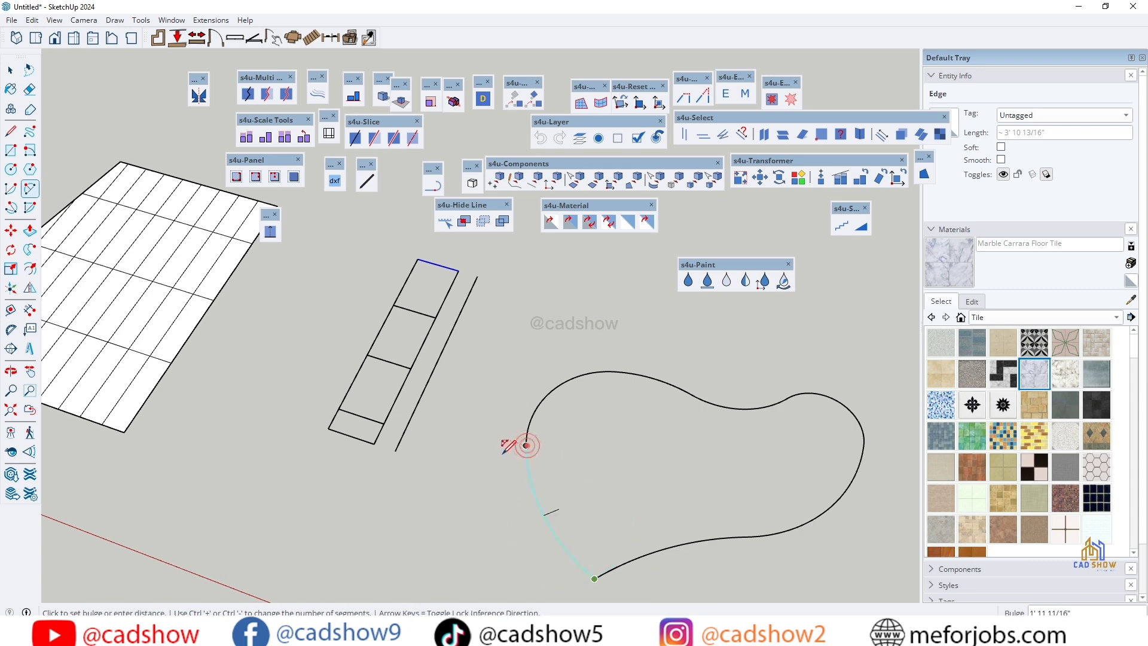
pyautogui.click(8, 67)
# - Select all arcs of the free-form outline and join them with the s4u curve tool
pyautogui.scroll(-2, 338, 264)
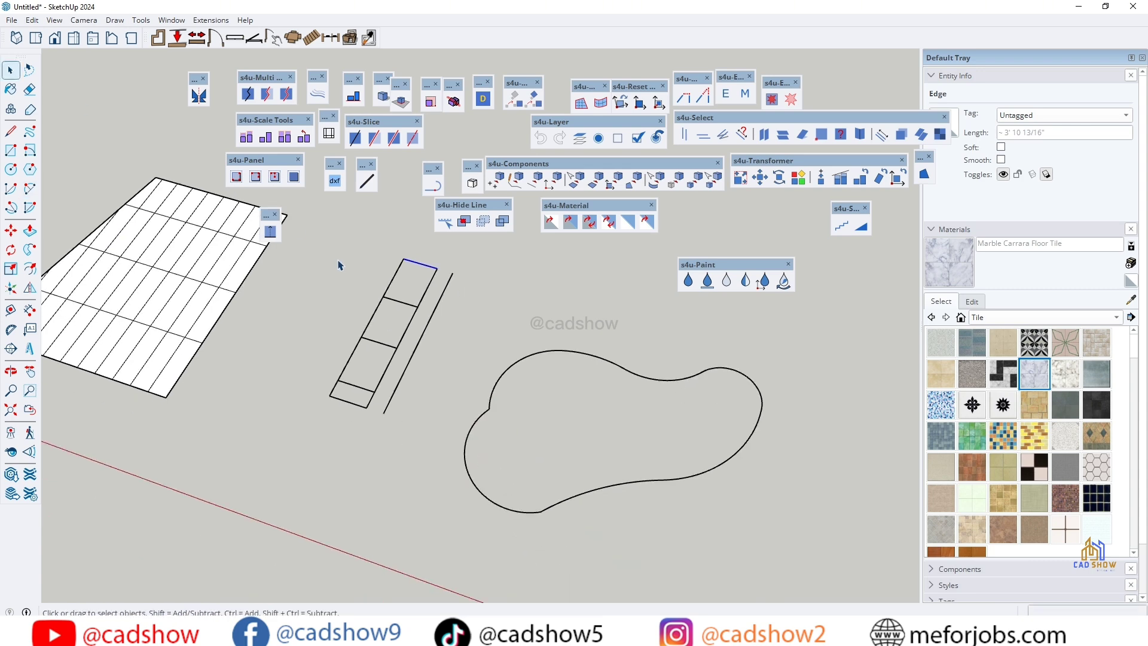
pyautogui.scroll(3, 652, 408)
pyautogui.click(603, 341)
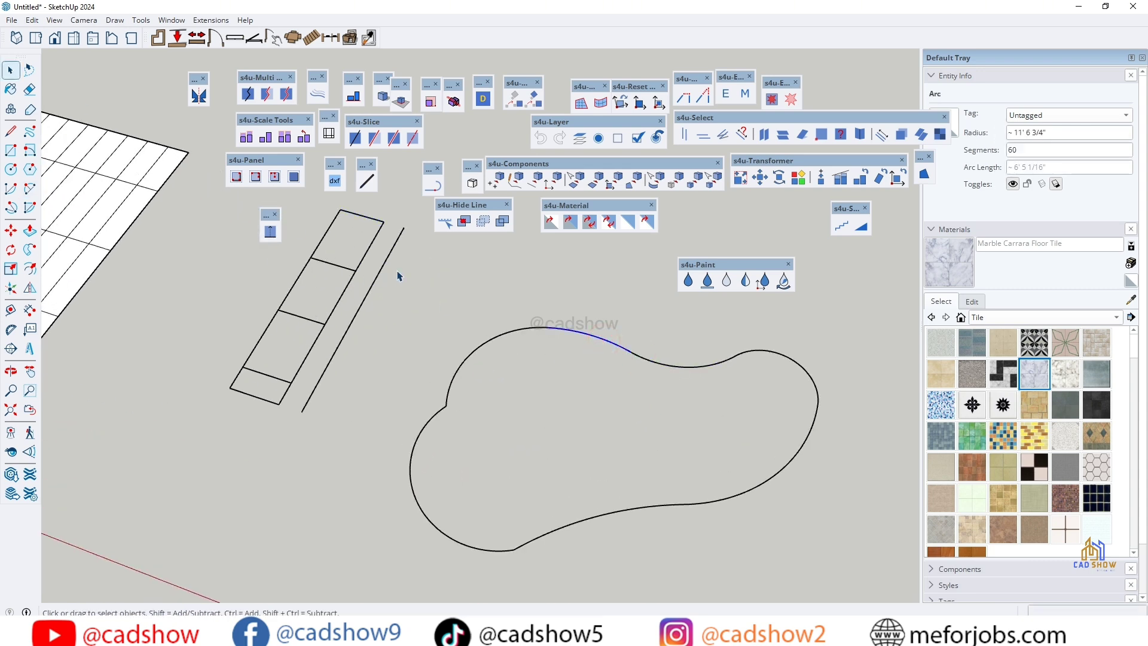
pyautogui.moveTo(399, 276); pyautogui.dragTo(886, 577)
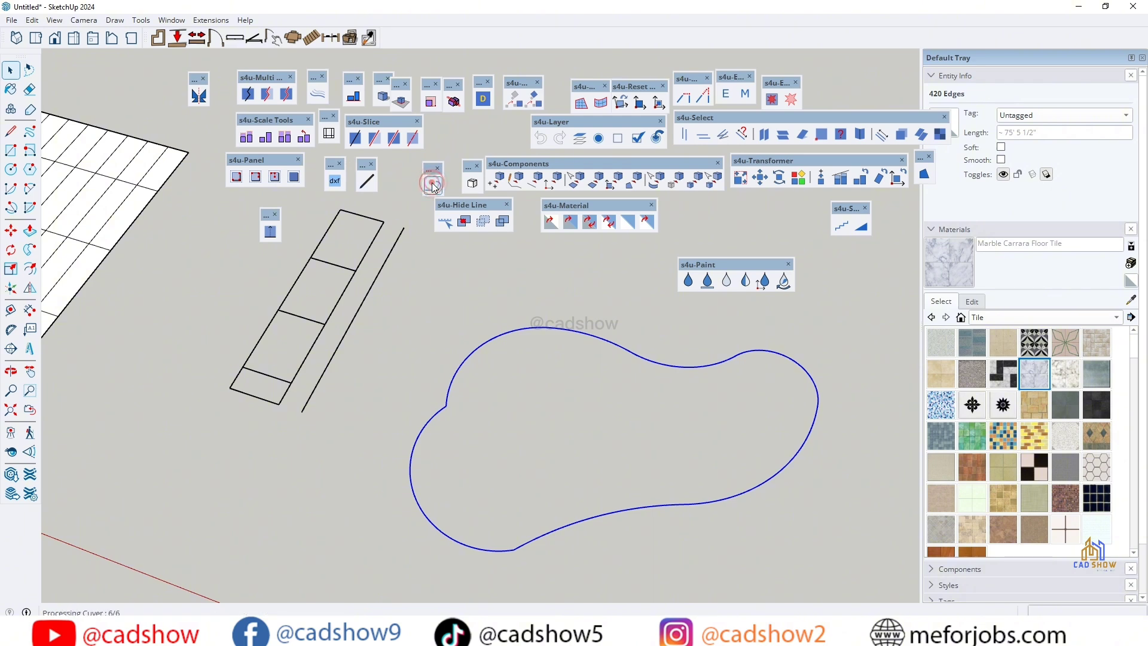
pyautogui.scroll(3, 454, 397)
pyautogui.click(443, 385)
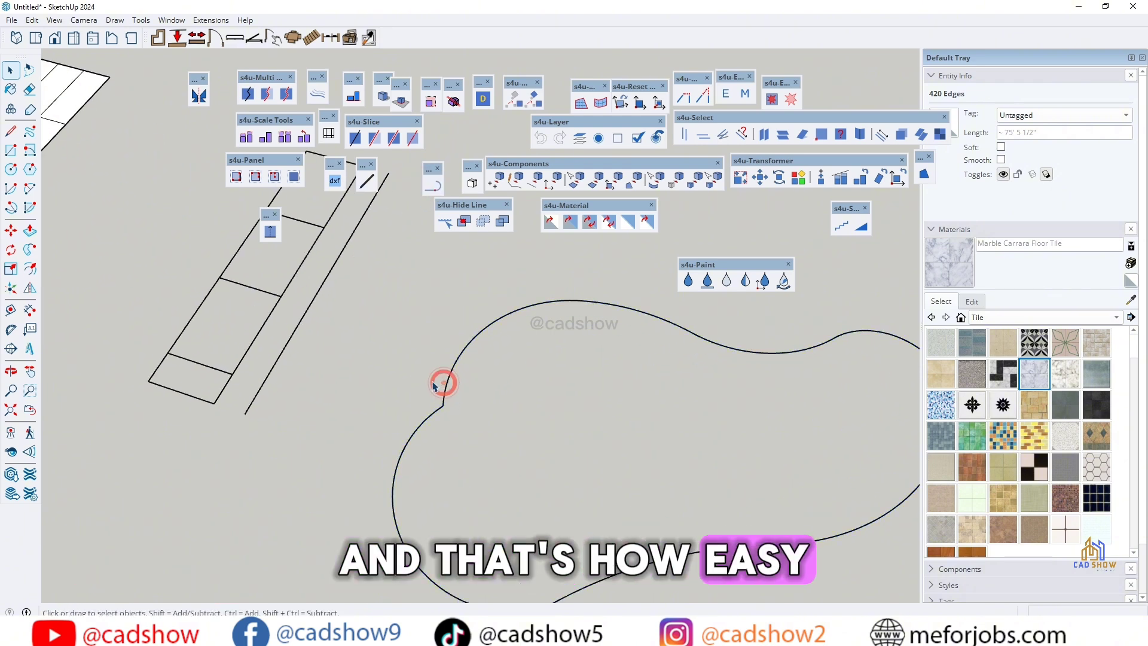
# - Reselect the whole free-form outline, run the s4u curve tool on it again and select the joined curve
pyautogui.scroll(-3, 417, 335)
pyautogui.moveTo(547, 279); pyautogui.dragTo(725, 500)
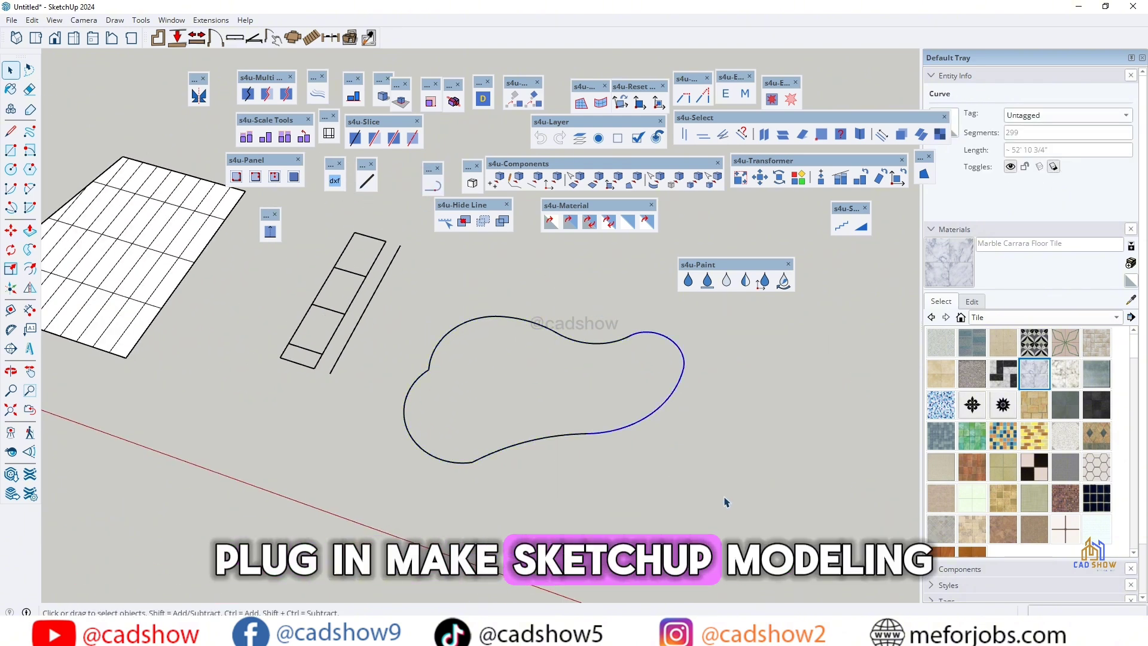
pyautogui.moveTo(520, 425); pyautogui.dragTo(370, 525)
pyautogui.click(436, 189)
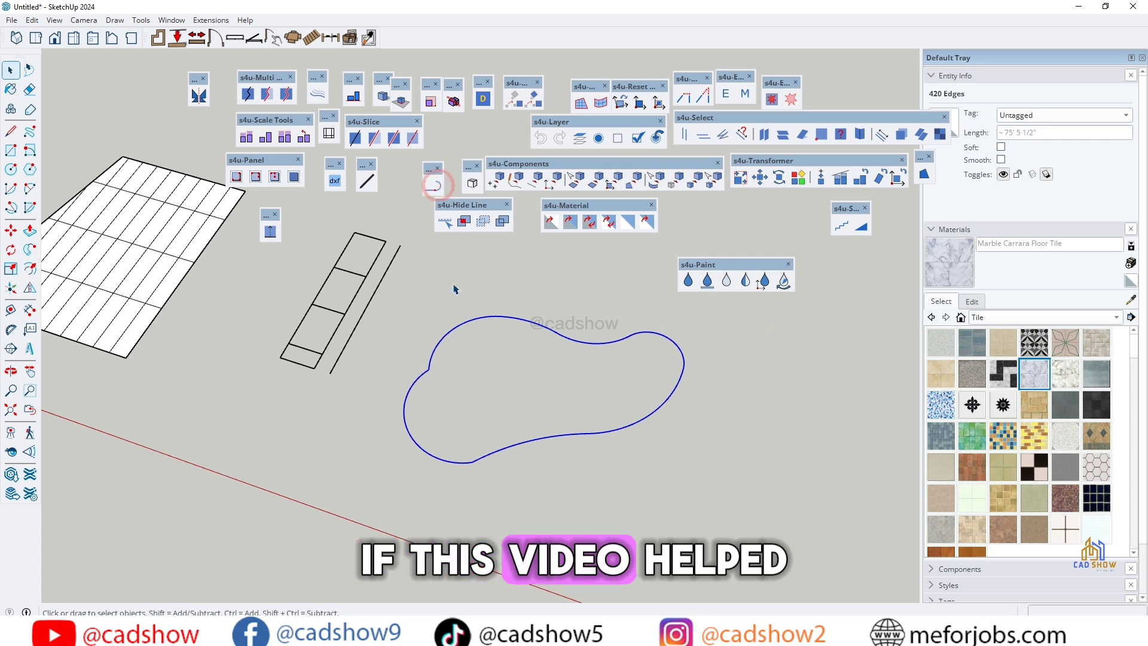
pyautogui.scroll(3, 551, 331)
pyautogui.click(558, 333)
pyautogui.scroll(5, 398, 380)
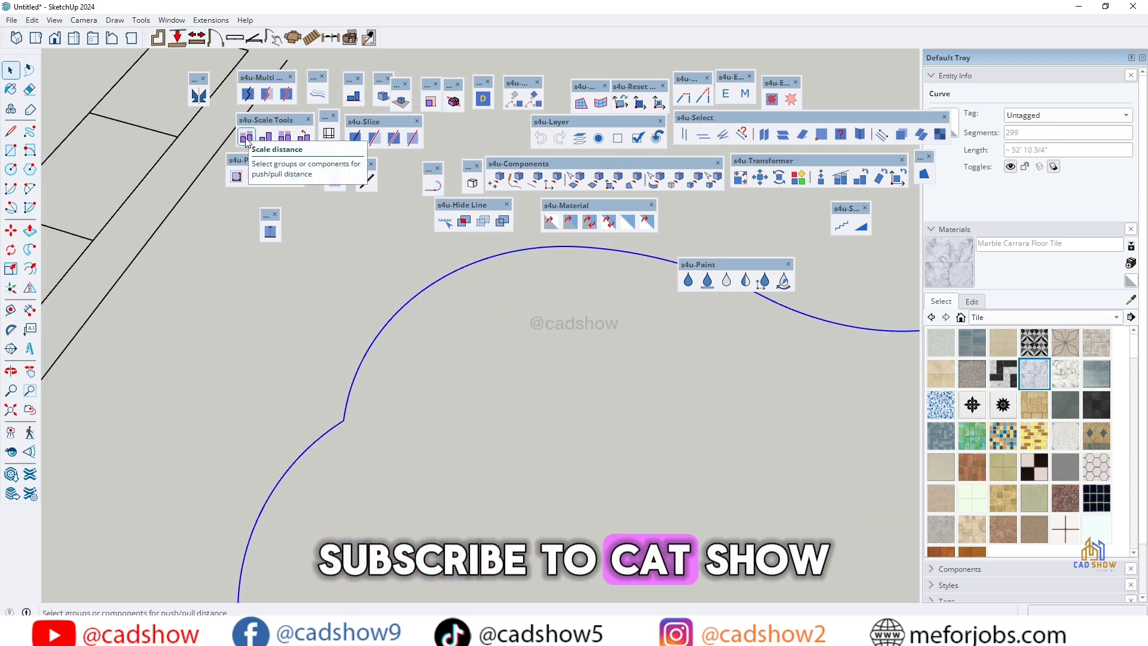
# - Review the whole model from a new orbit angle, ending with a closer look at the curved stairs with railings
pyautogui.scroll(-2, 689, 487)
pyautogui.scroll(-8, 690, 488)
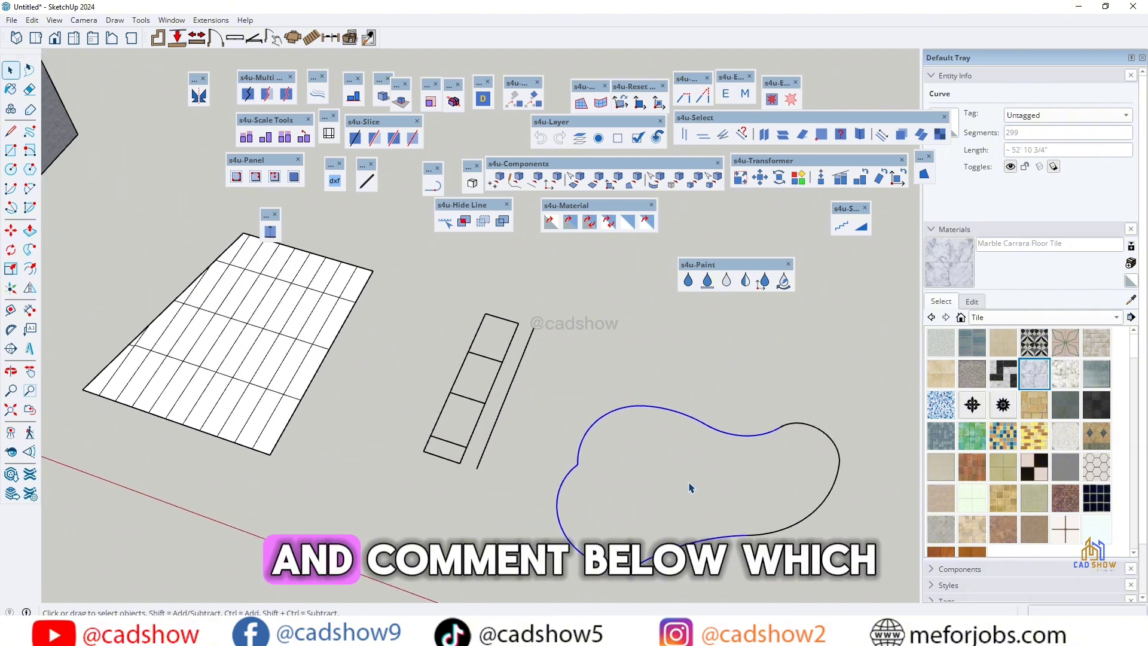
pyautogui.click(11, 378)
pyautogui.moveTo(349, 392); pyautogui.dragTo(538, 233)
pyautogui.scroll(-8, 746, 333)
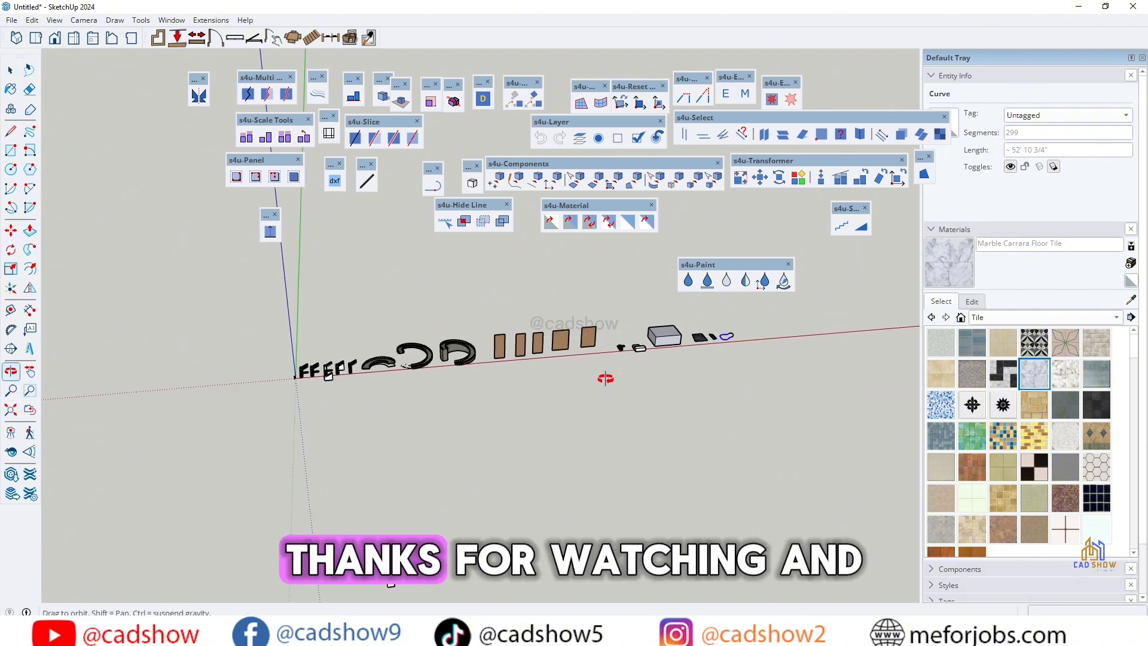
pyautogui.scroll(10, 606, 378)
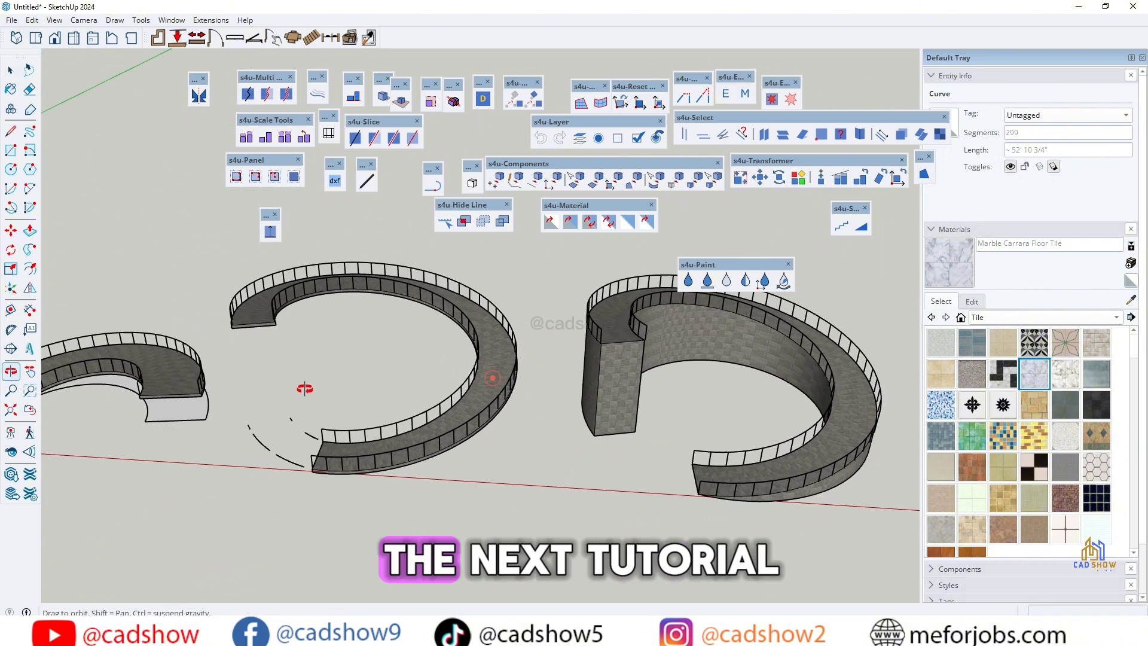